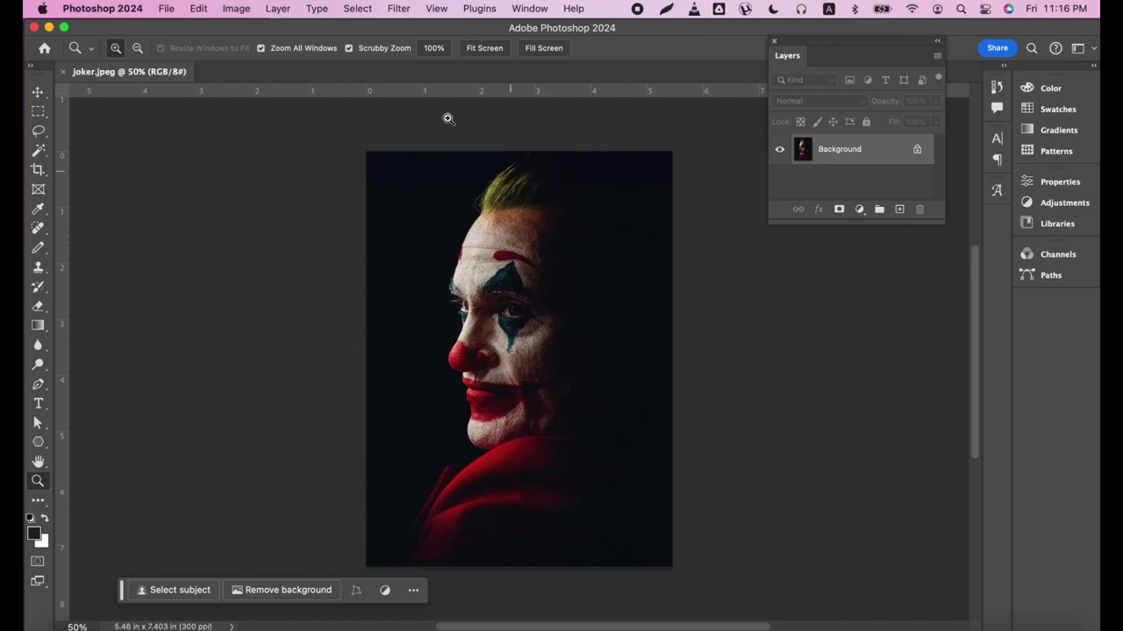
- Check the Joker photo's image size, leaving it unchanged
left_click(234, 10)
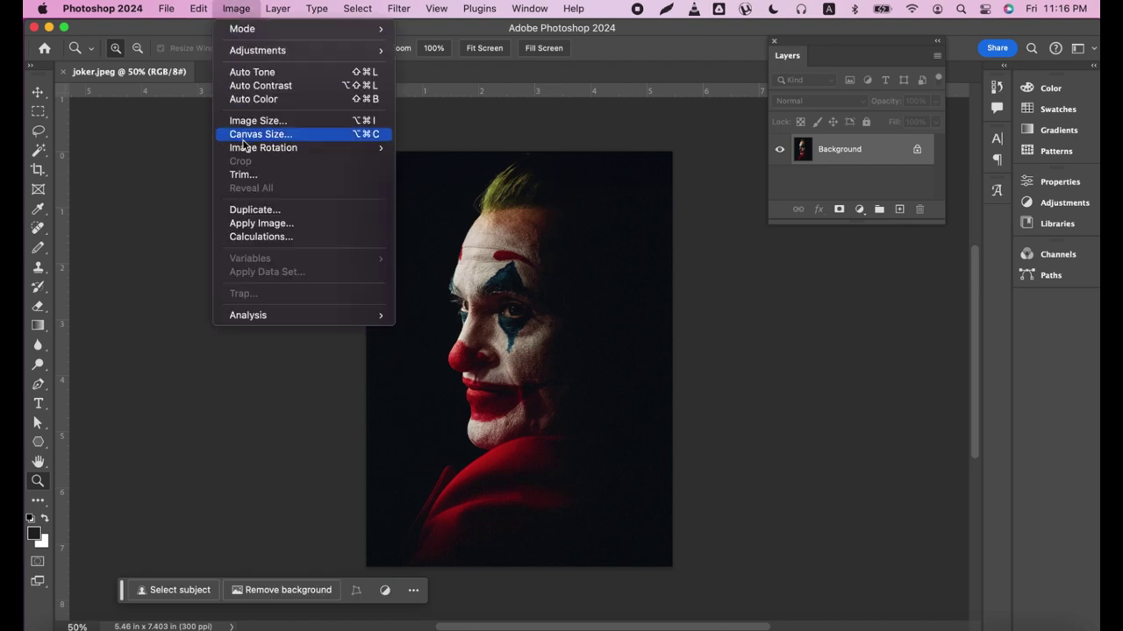
left_click(250, 118)
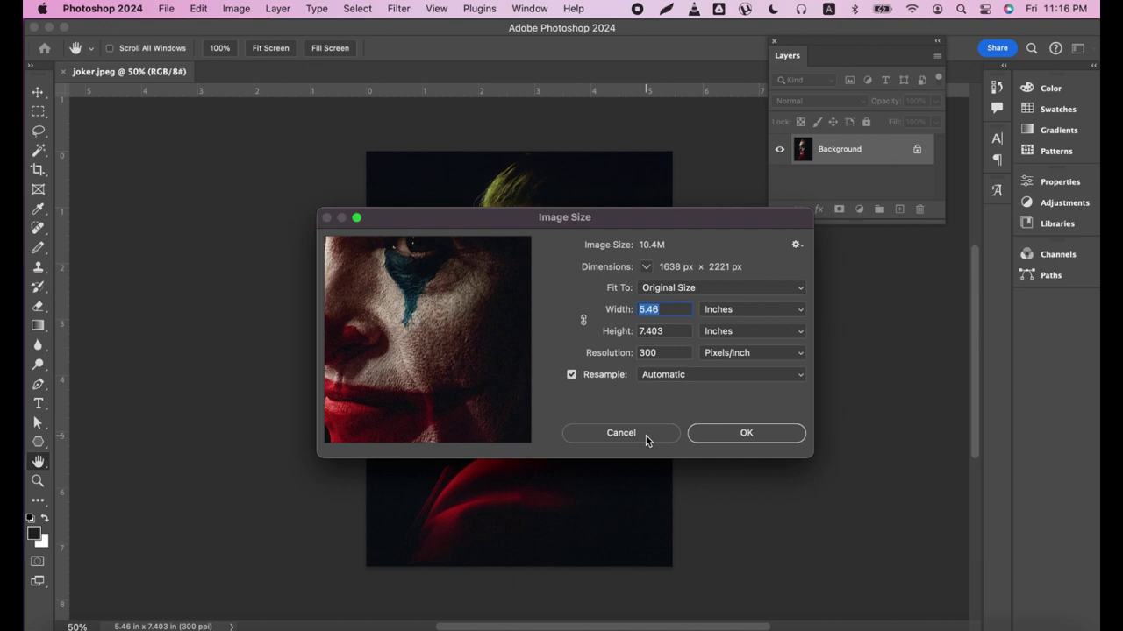
left_click(646, 433)
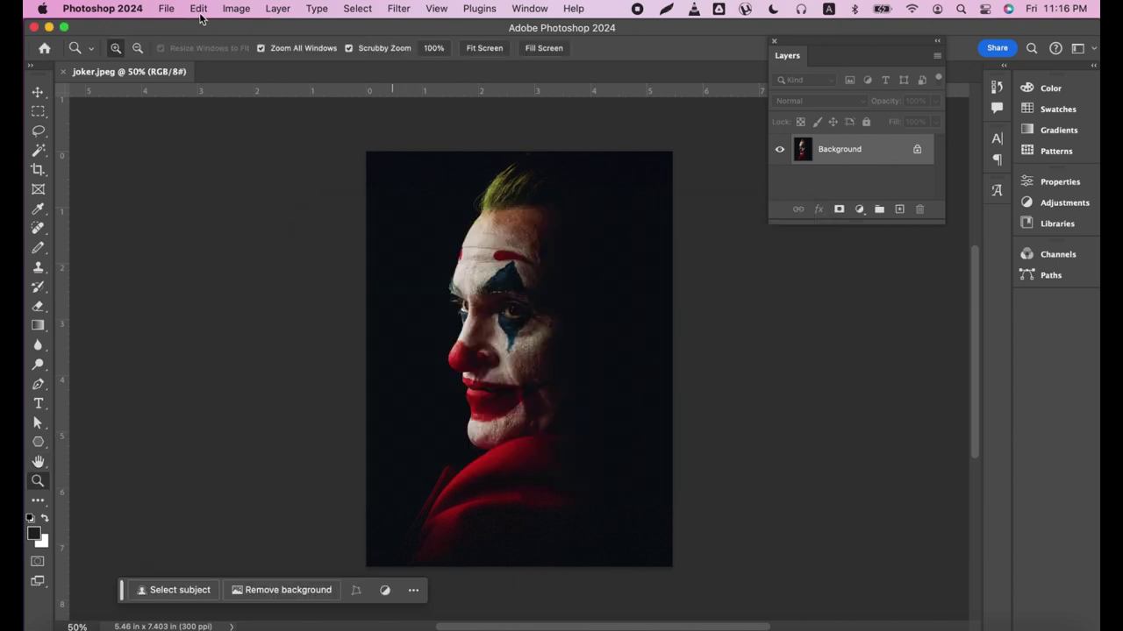
- Create a new blank document from the Print Tabloid preset (11 x 17 in, 300 ppi)
left_click(167, 9)
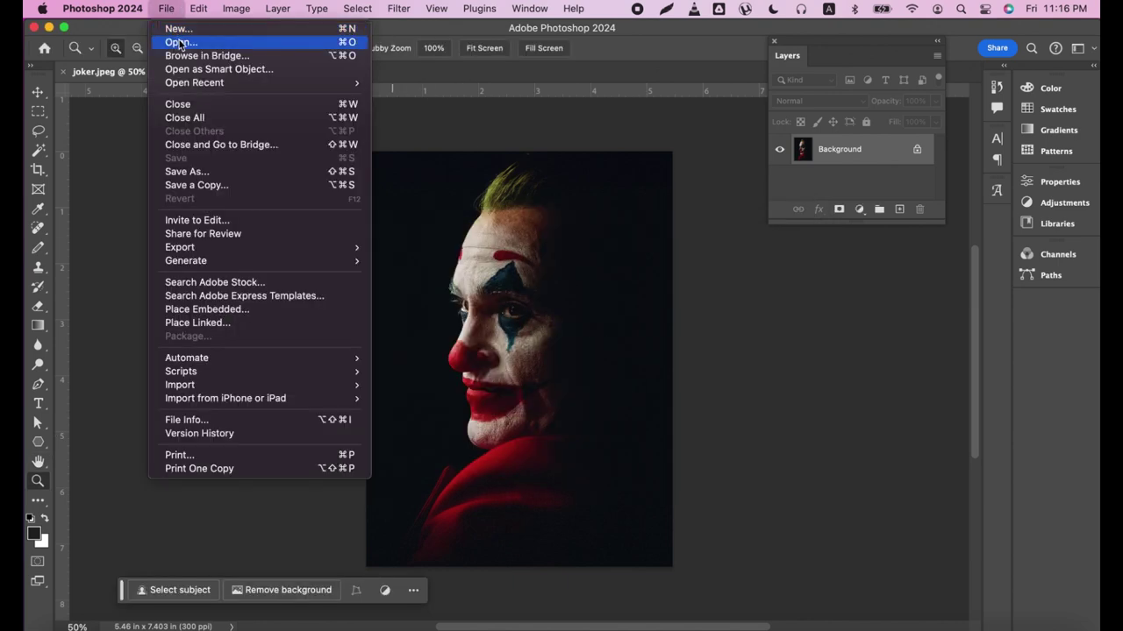
left_click(166, 11)
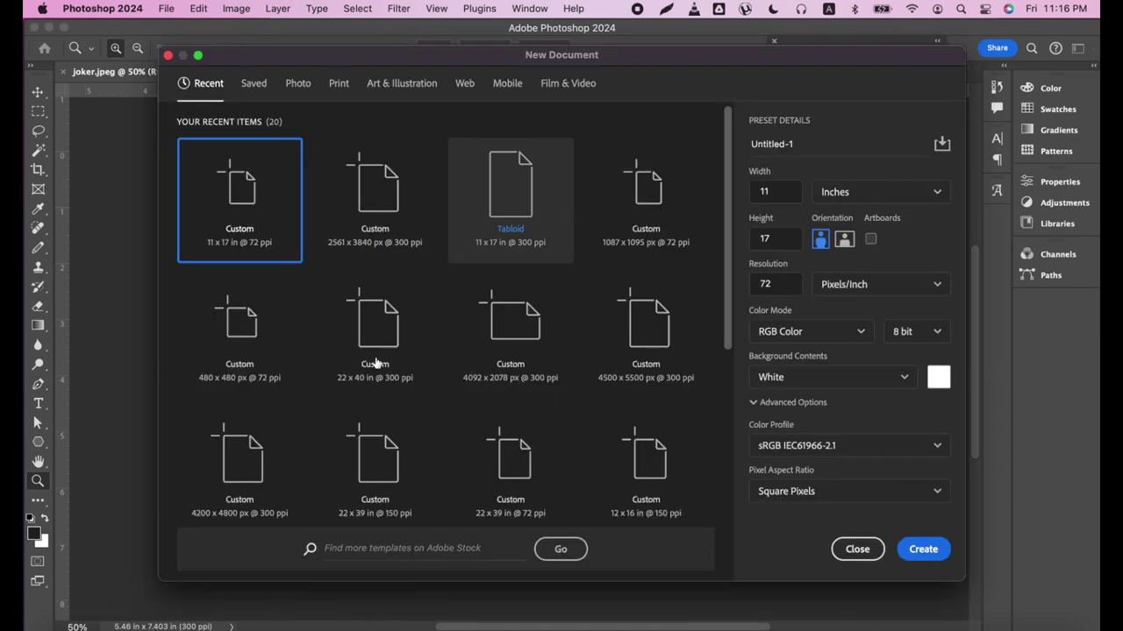
scroll(524, 377, "down", 1)
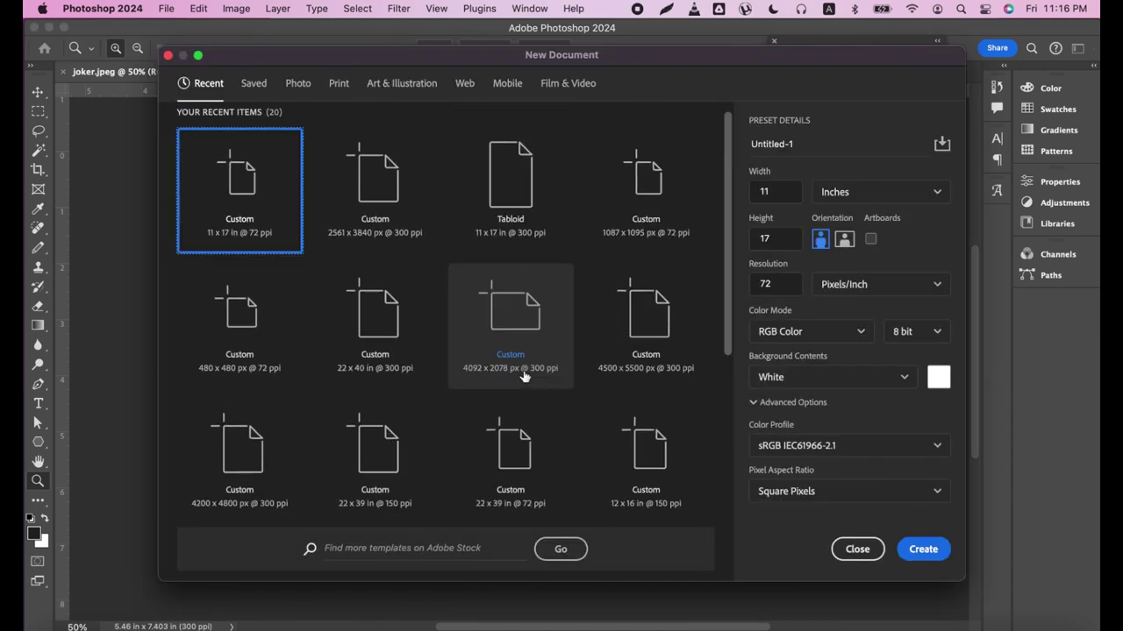
left_click(339, 85)
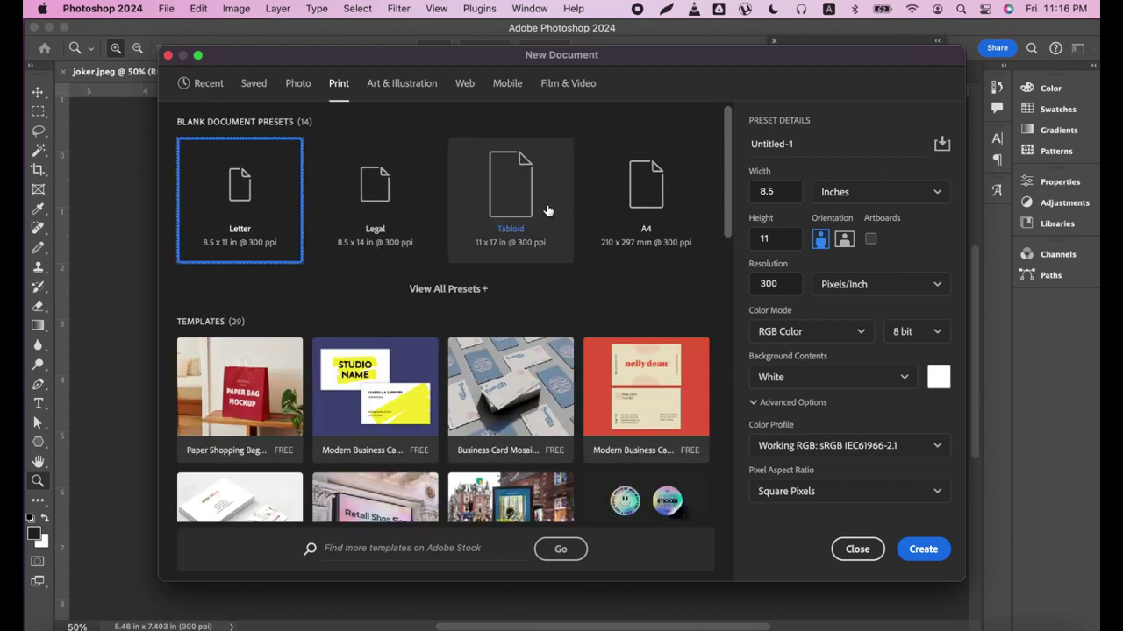
left_click(518, 193)
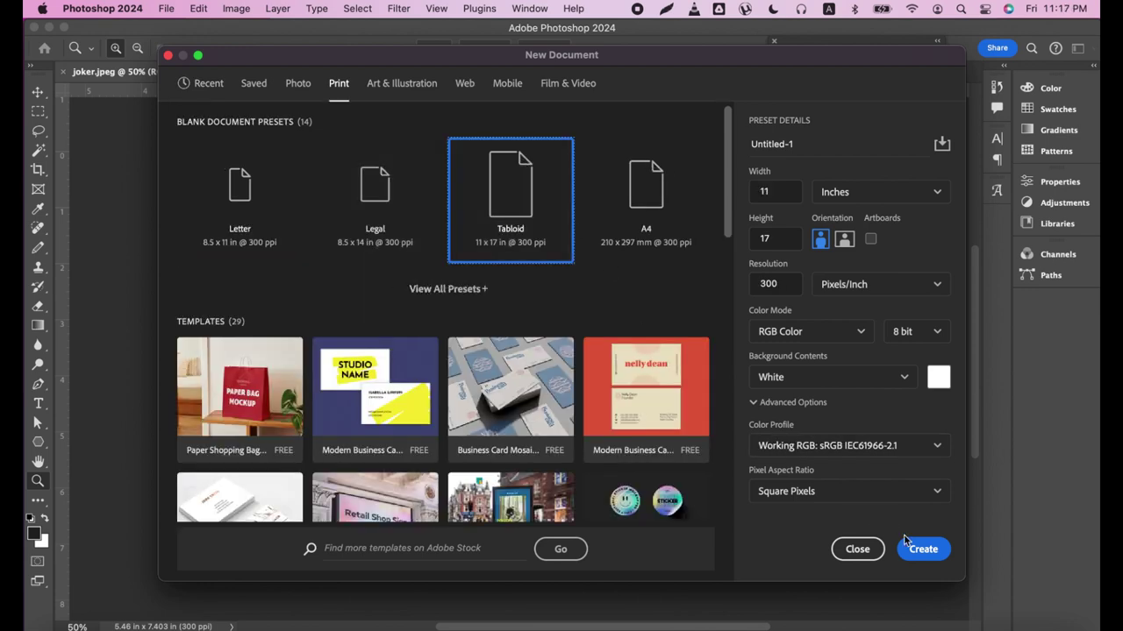
left_click(926, 552)
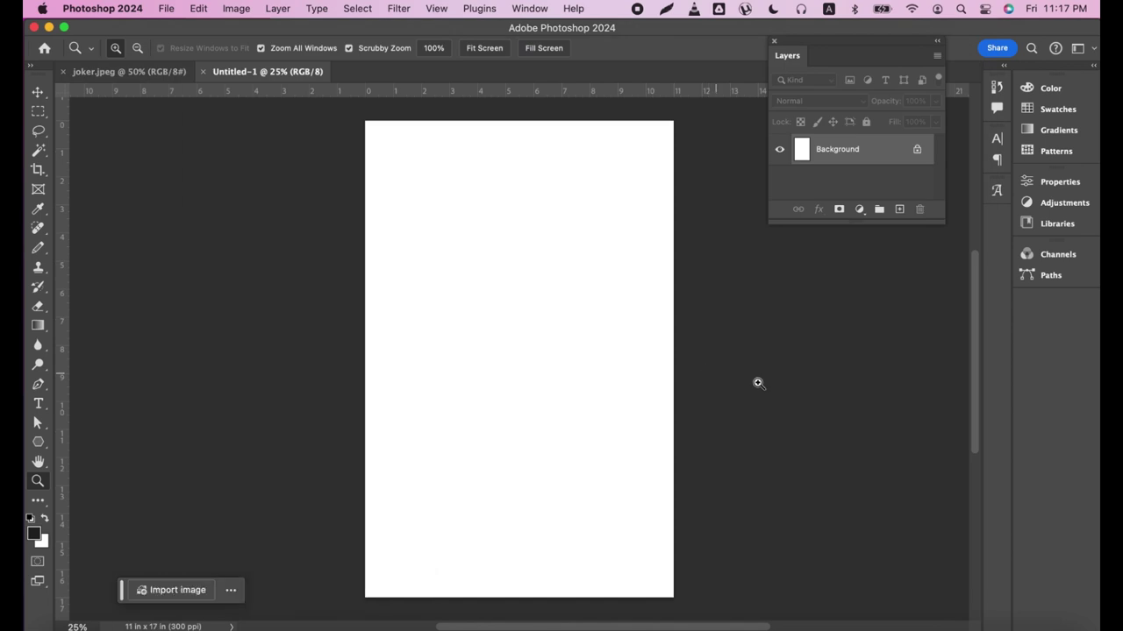
- Confirm Untitled-1's 11 x 17 in image size, then return to joker.jpeg
left_click(472, 247, "alt")
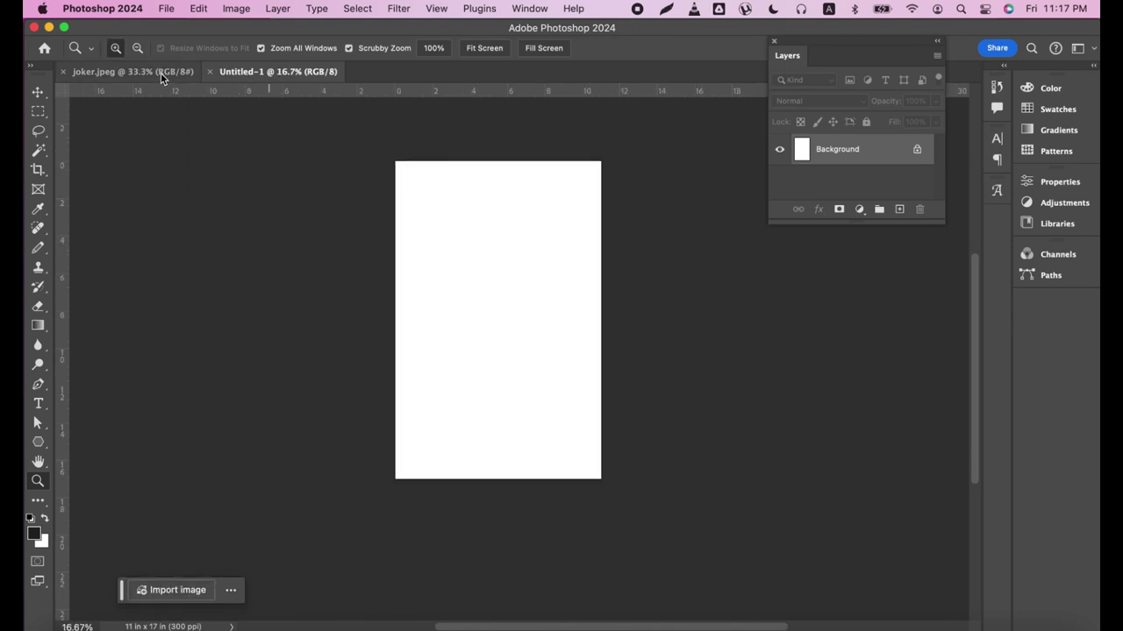
left_click(237, 9)
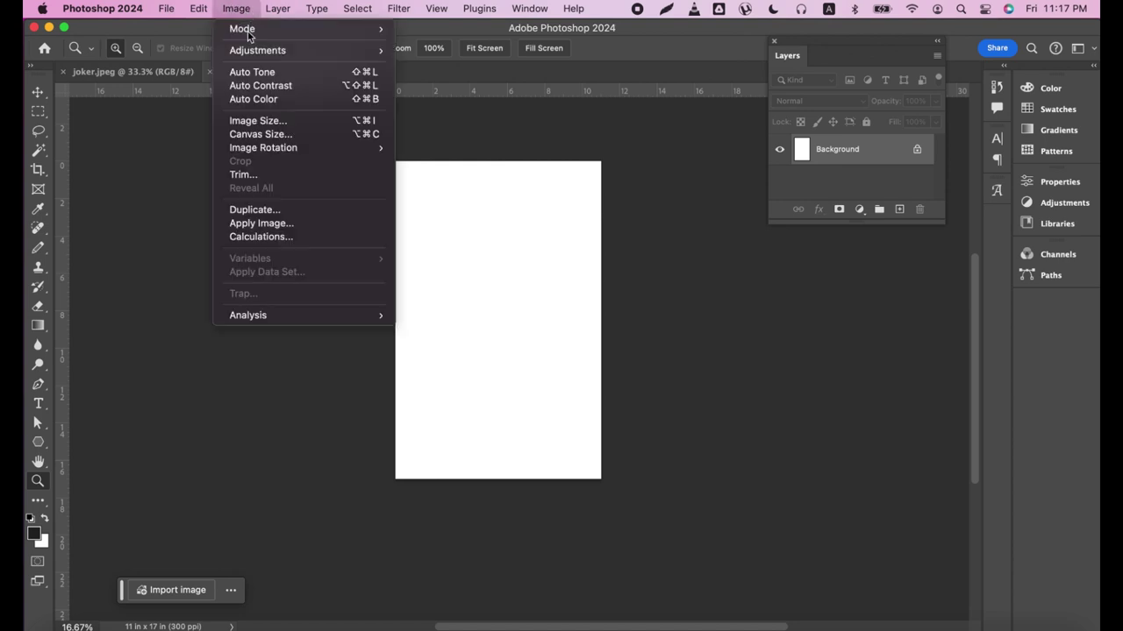
left_click(279, 120)
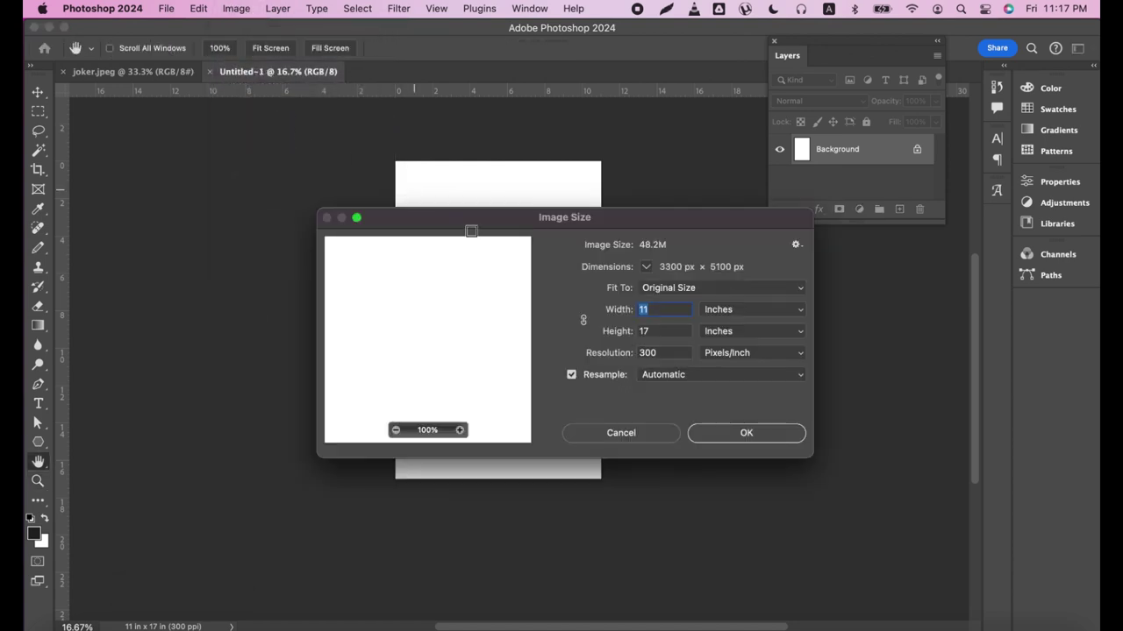
left_click(658, 433)
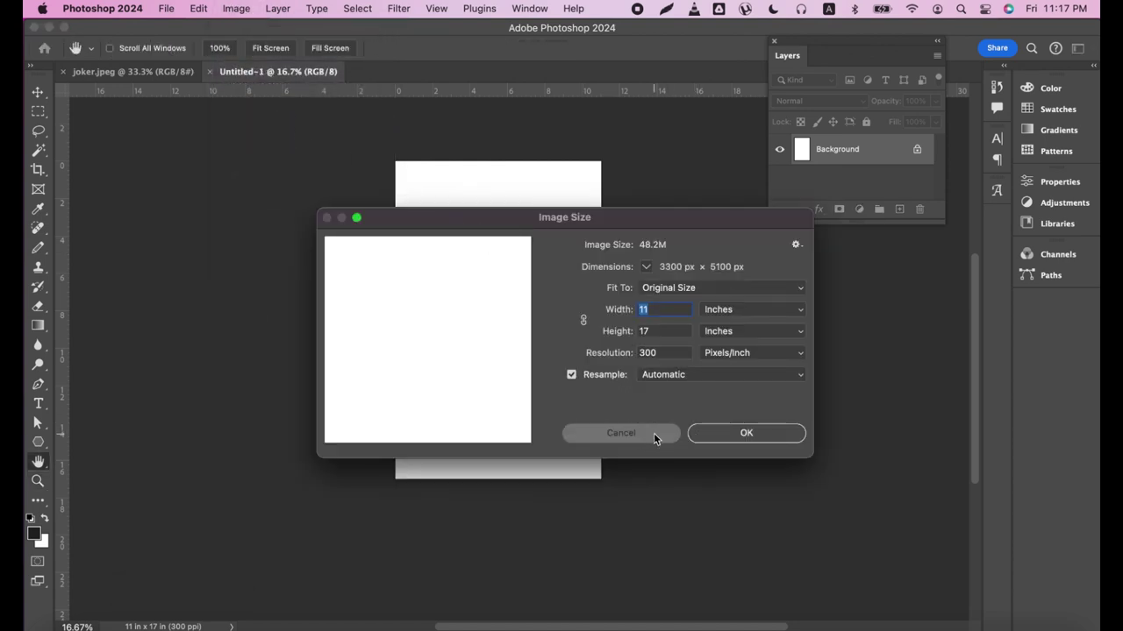
left_click(182, 72)
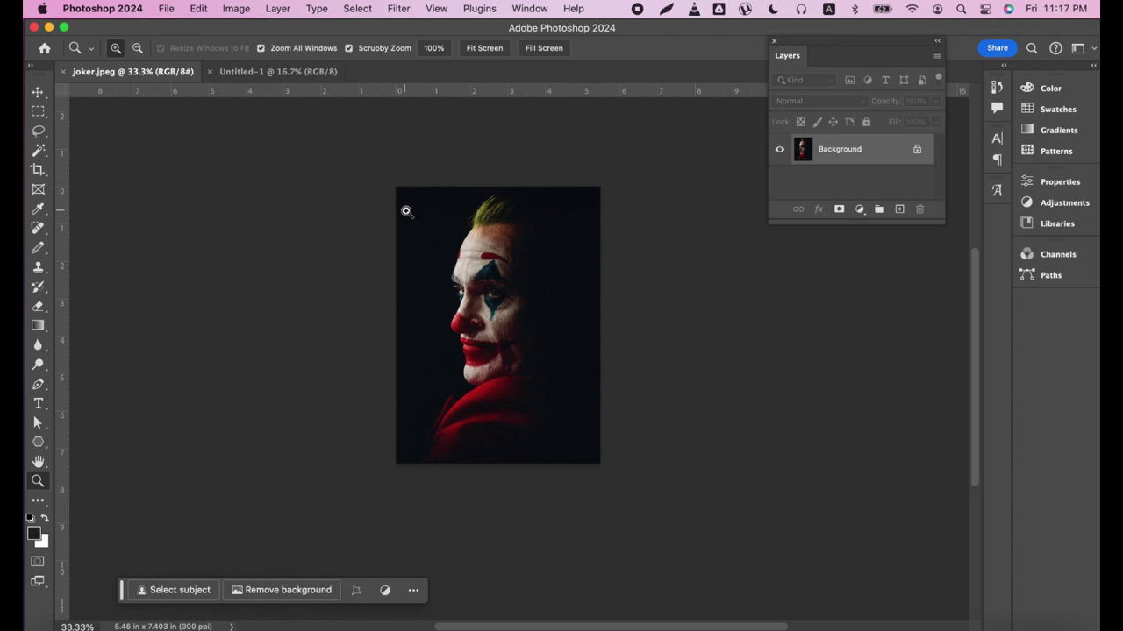
- Move the Joker photo into Untitled-1 as a new layer
key("v")
left_click_drag(491, 272, 468, 187)
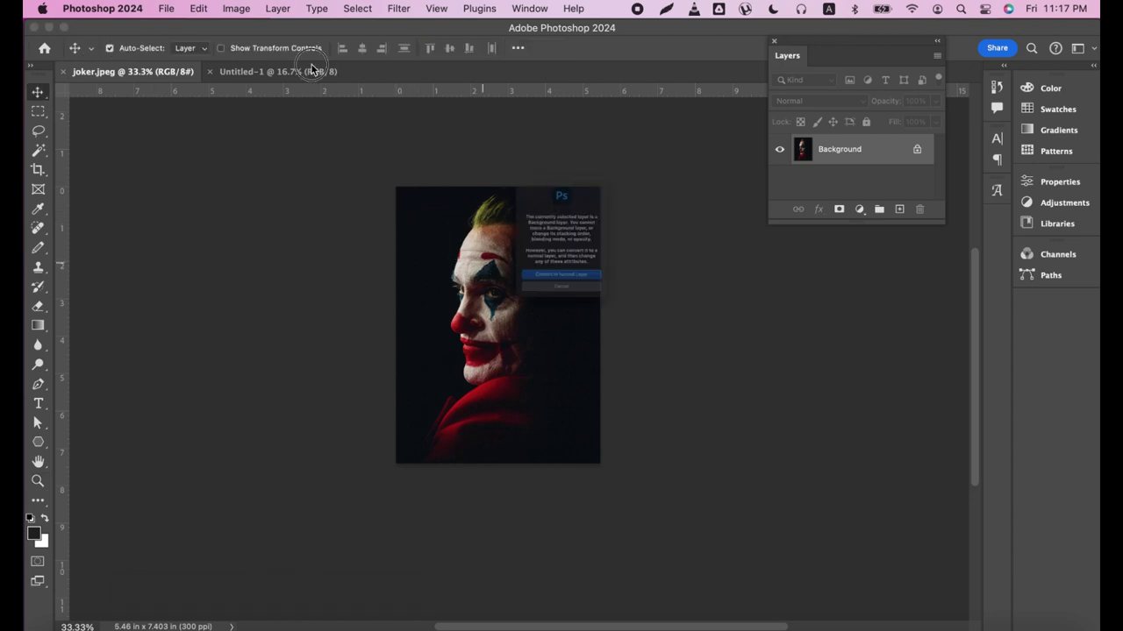
left_click(530, 342)
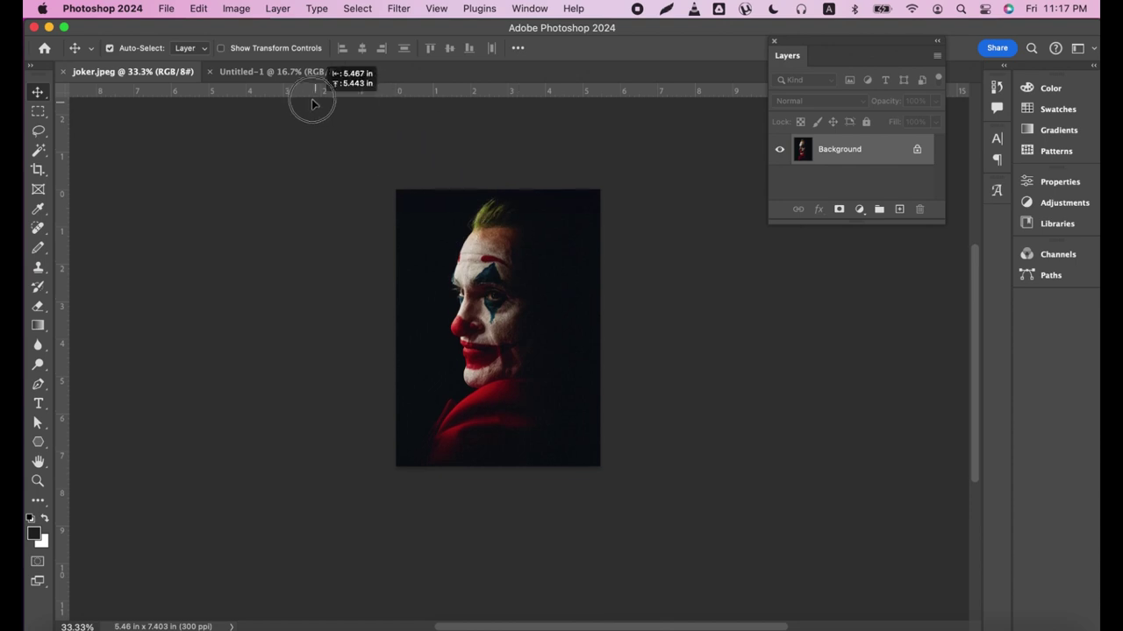
mouse_move(489, 279)
left_mouse_down()
mouse_move(296, 79)
mouse_move(488, 285)
mouse_move(500, 333)
left_mouse_up()
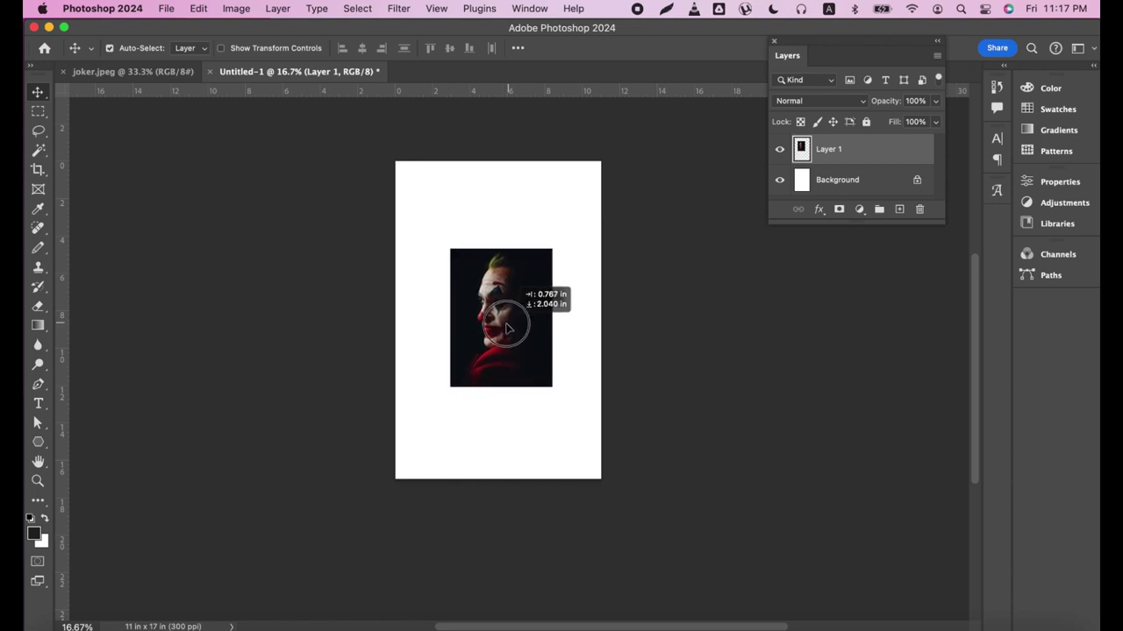
left_click_drag(500, 334, 505, 330)
- Scale the placed photo up to fill the full canvas width
key("ctrl+t")
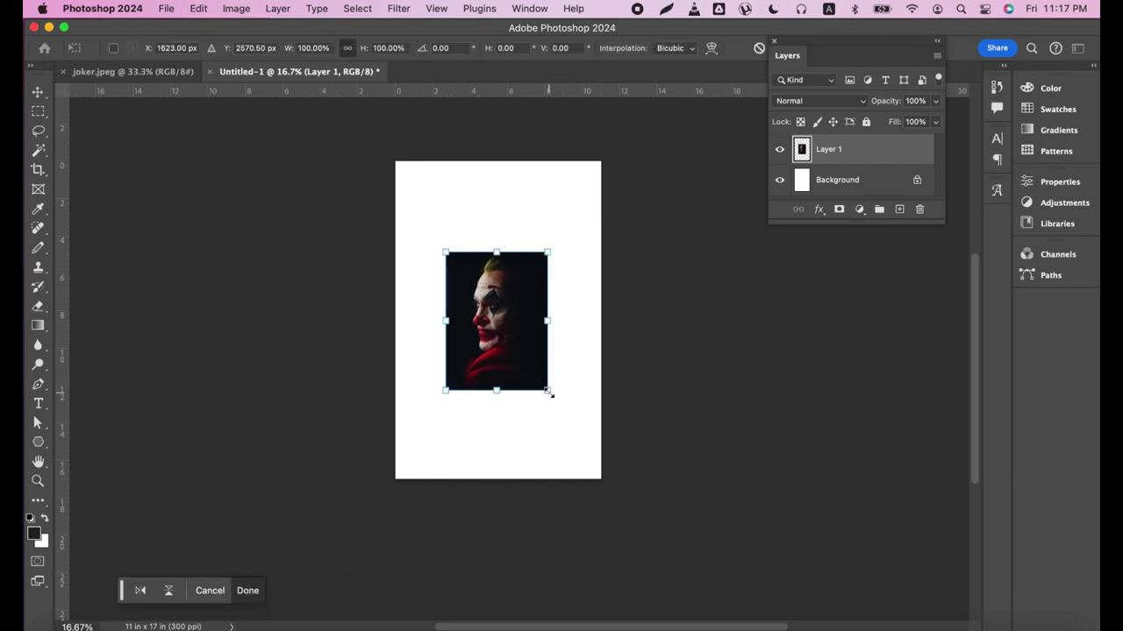
left_click_drag(548, 390, 605, 469)
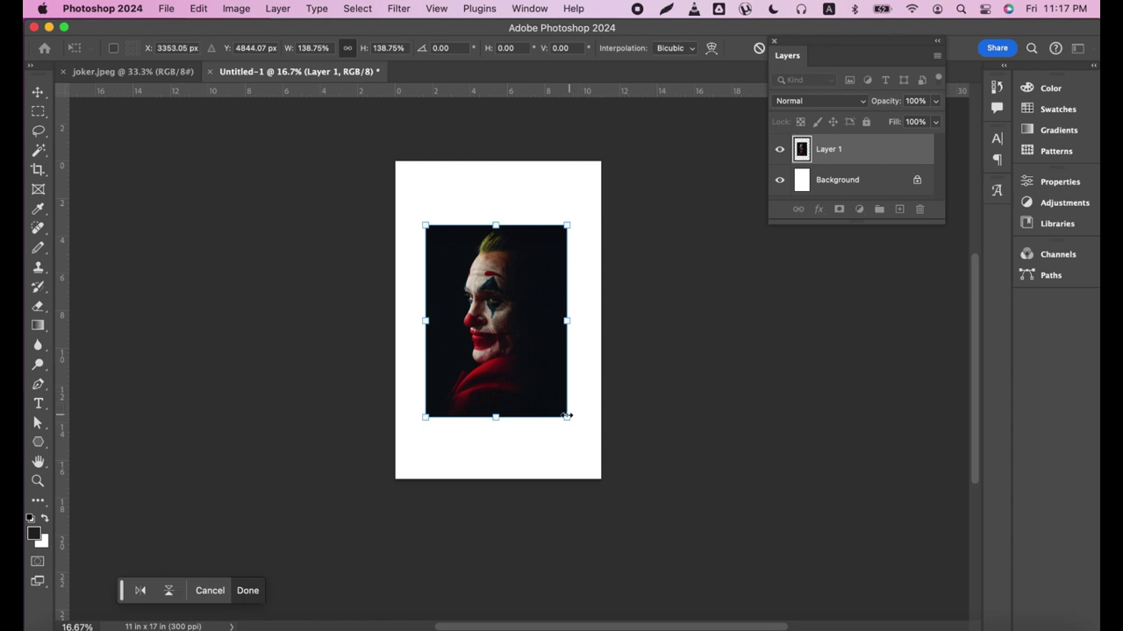
left_click_drag(566, 416, 594, 451)
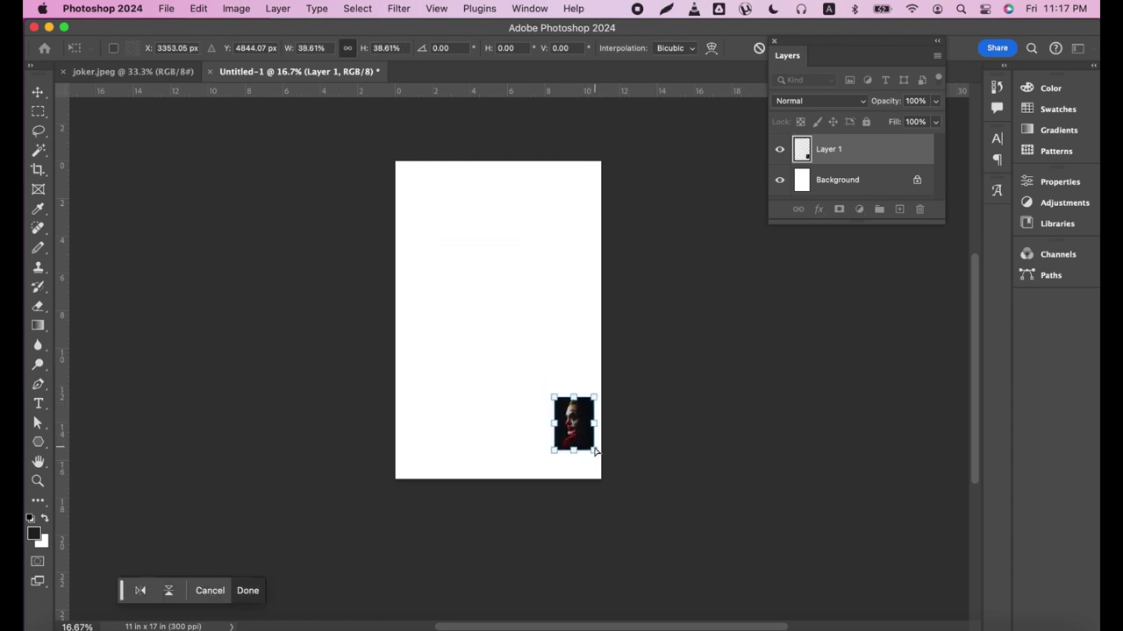
key("super+z")
left_click_drag(570, 416, 575, 428)
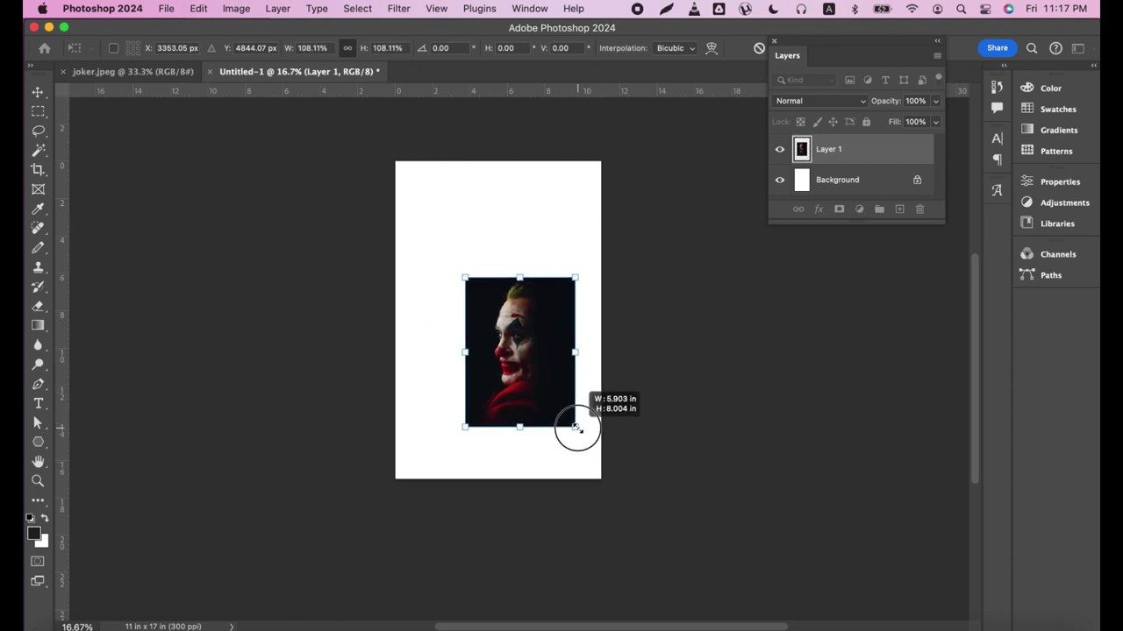
left_click_drag(469, 285, 394, 181)
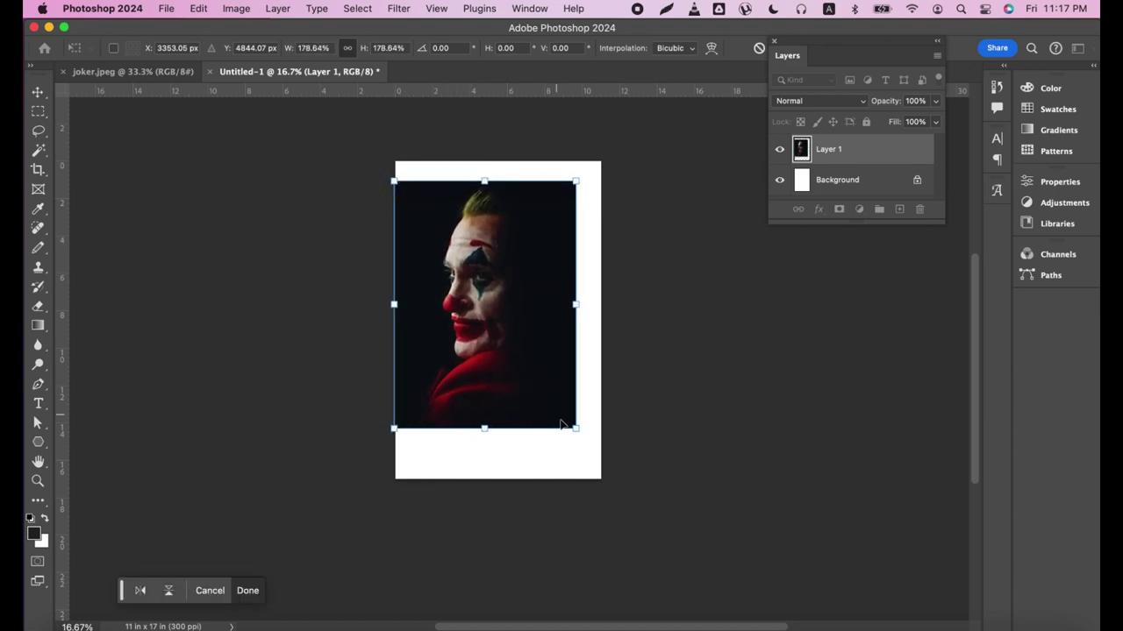
left_click_drag(577, 428, 603, 462)
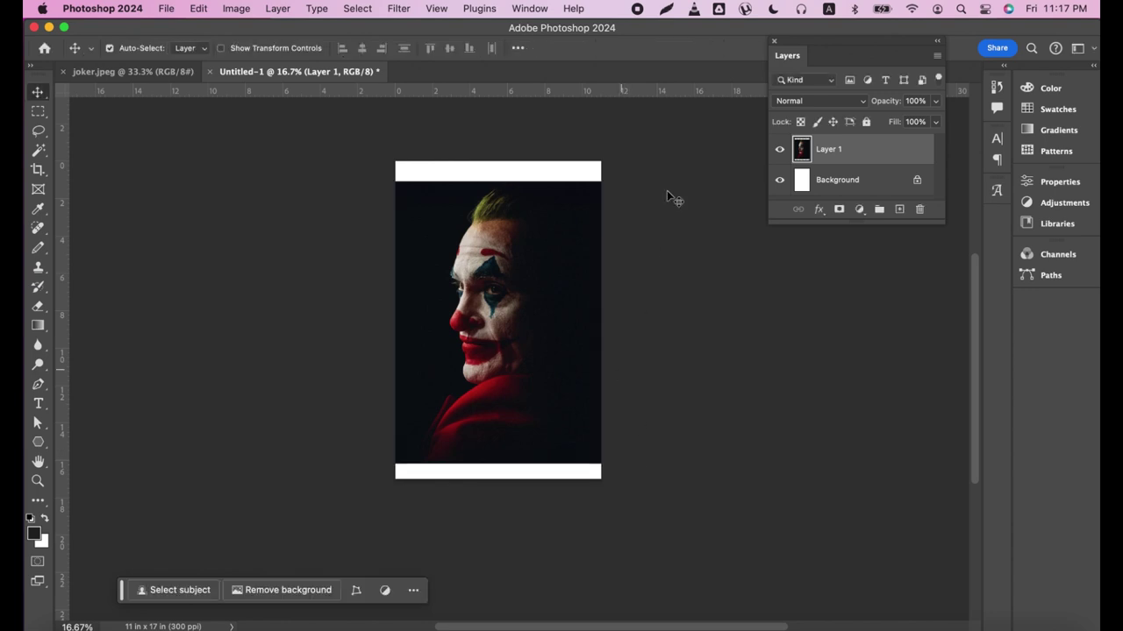
- Fill the background layer with dark navy sampled from the photo
left_click(855, 180)
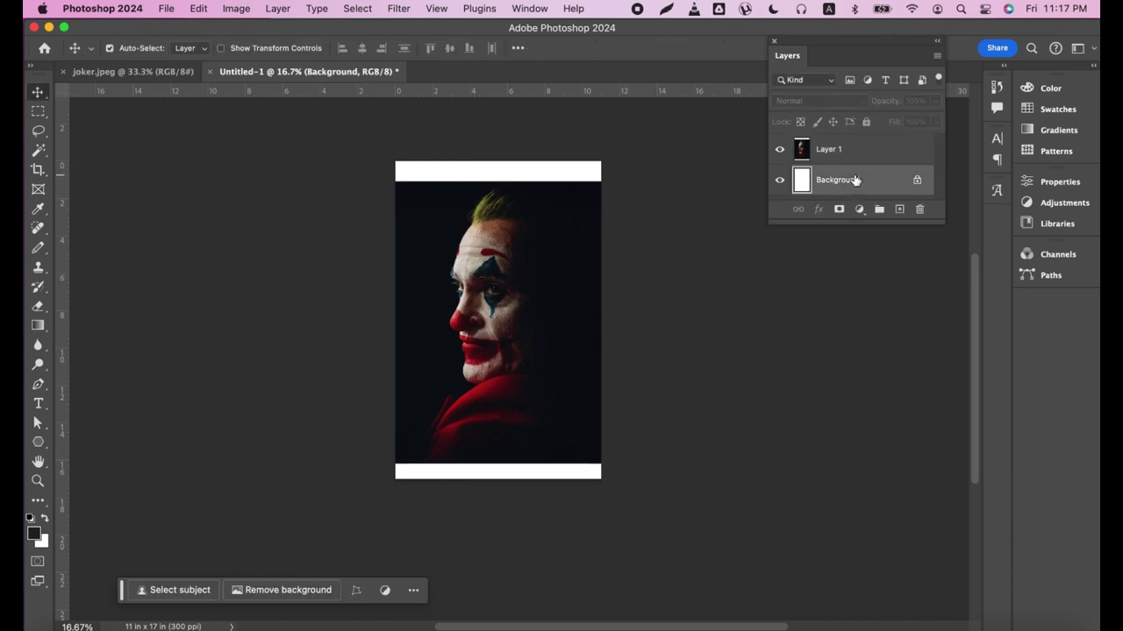
key("alt+BackSpace")
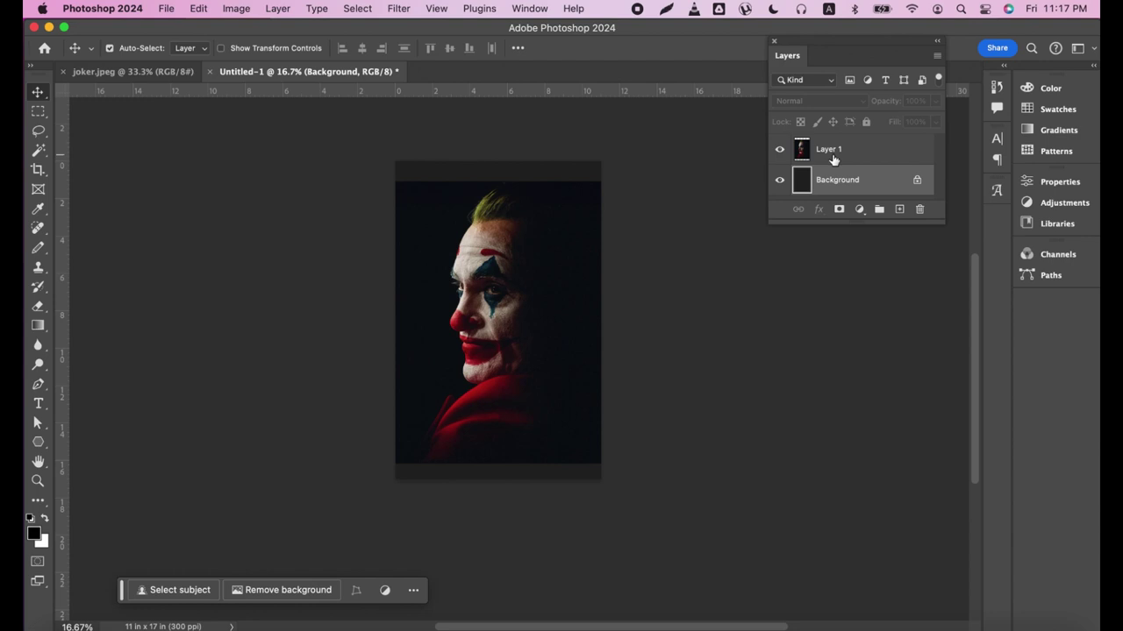
key("alt+BackSpace")
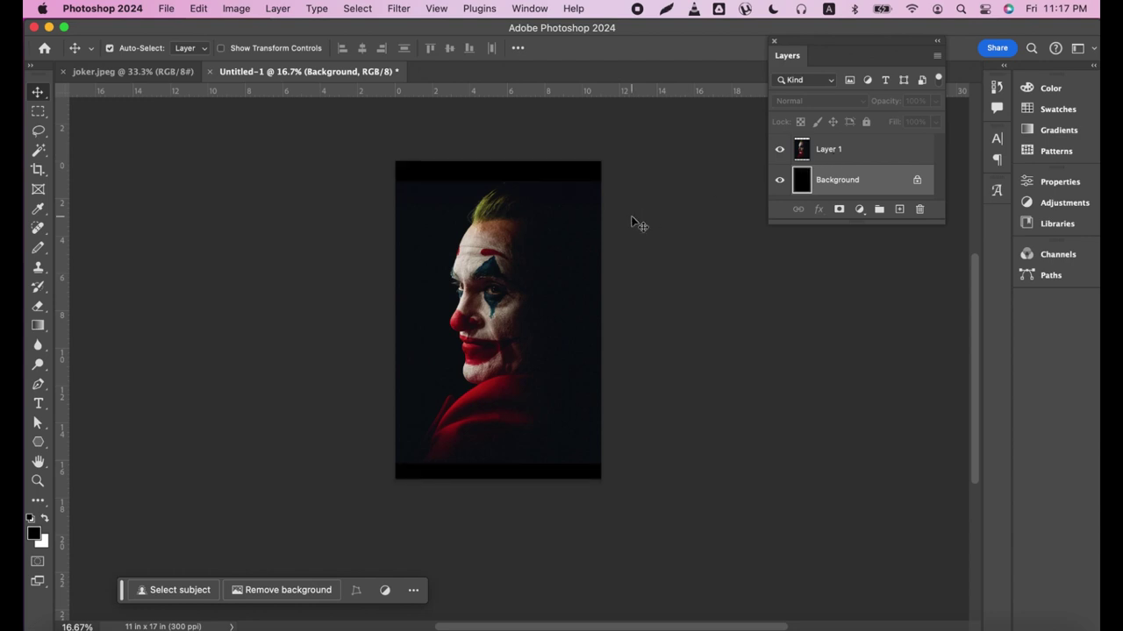
key("i")
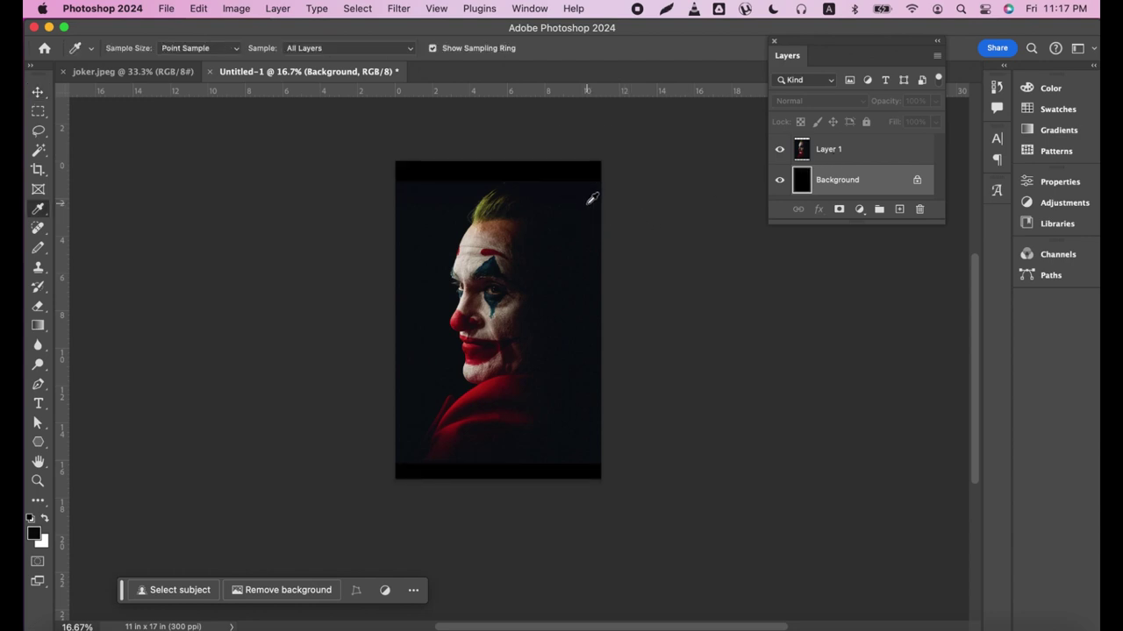
left_click(587, 204)
key("alt+BackSpace")
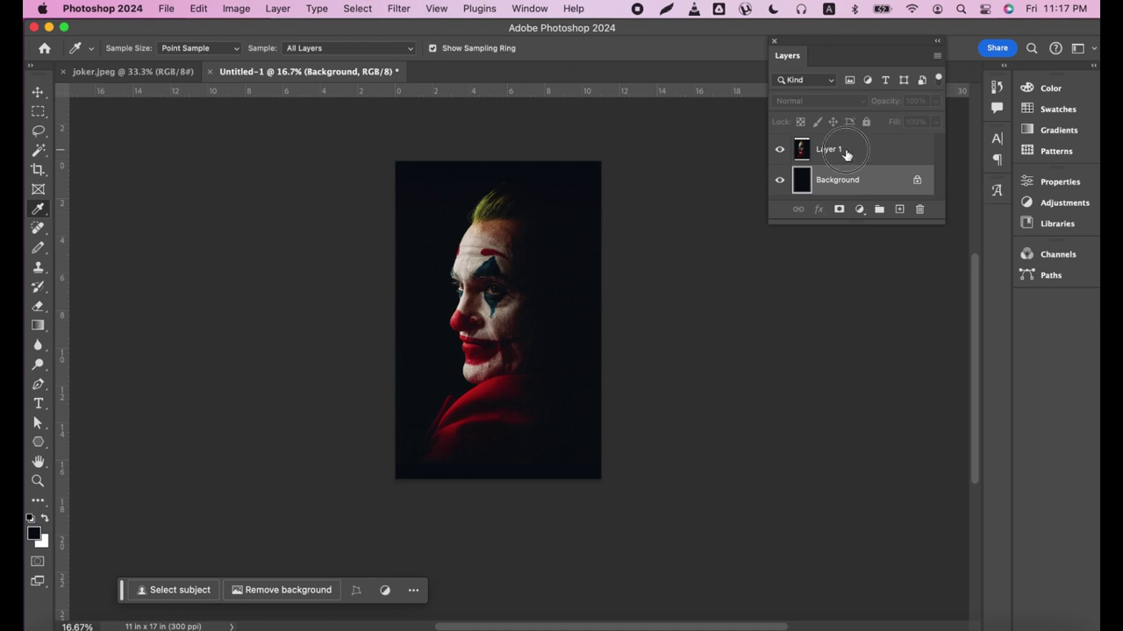
- Merge the photo into the Background and crop the canvas to 11 x 15.93 in
left_click(842, 153)
key("super+e")
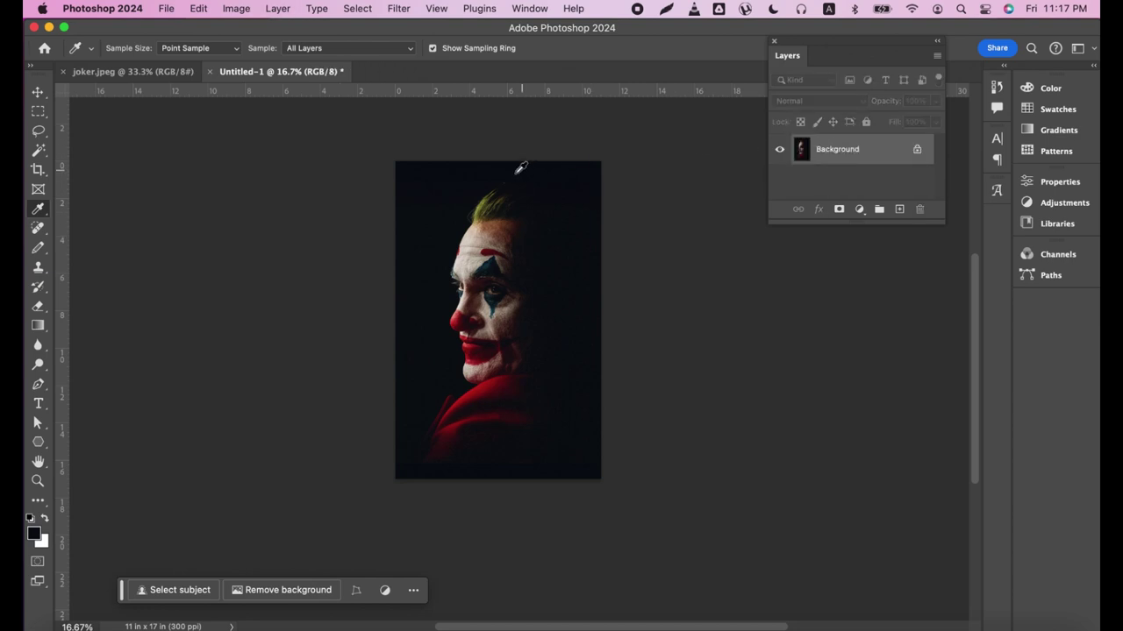
key("m")
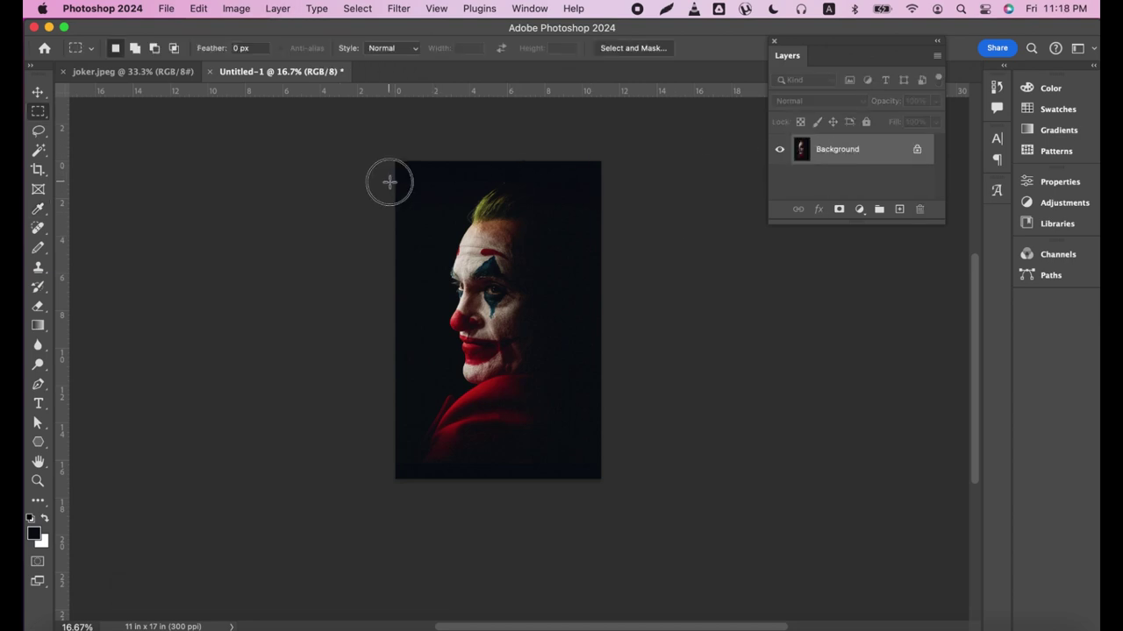
mouse_move(388, 180)
left_mouse_down()
mouse_move(647, 443)
mouse_move(654, 491)
left_mouse_up()
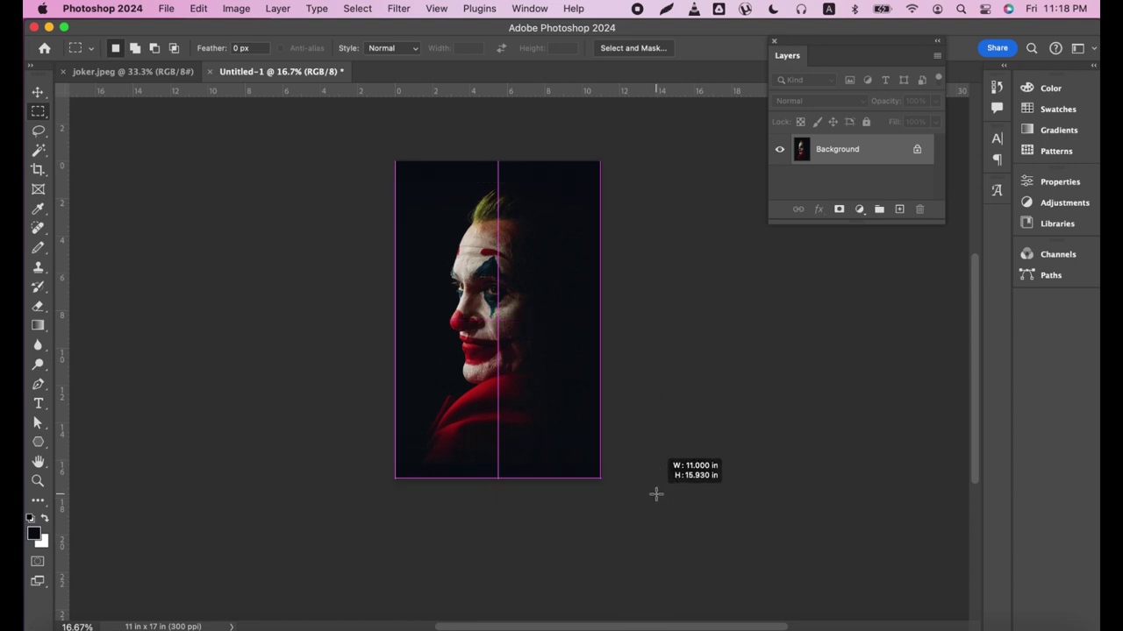
key("super+a")
left_click(236, 8)
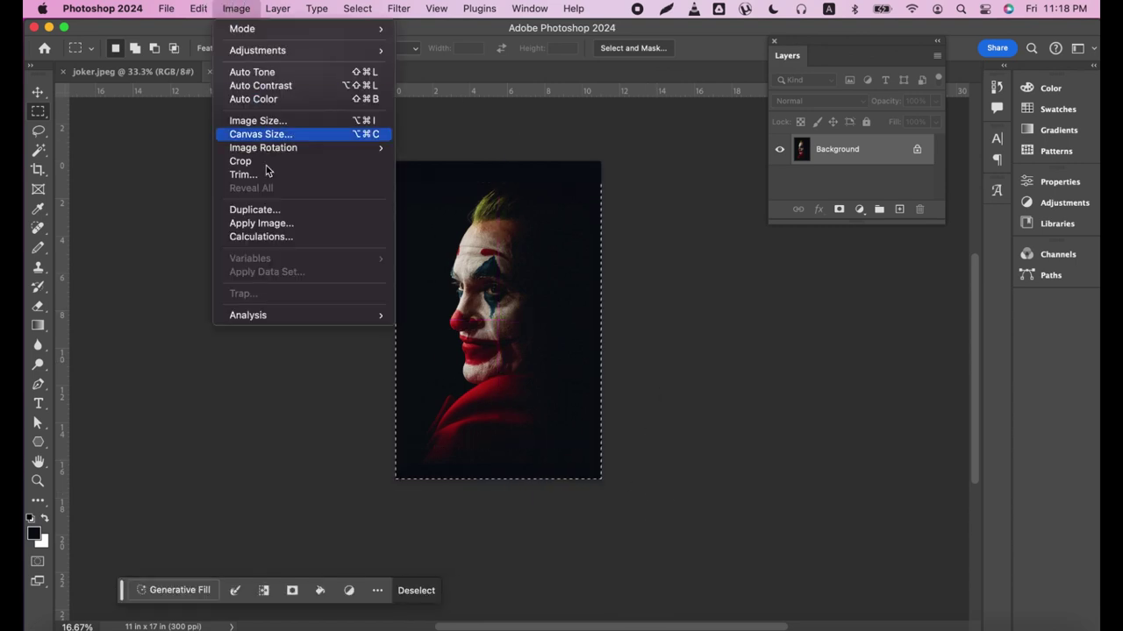
left_click(271, 162)
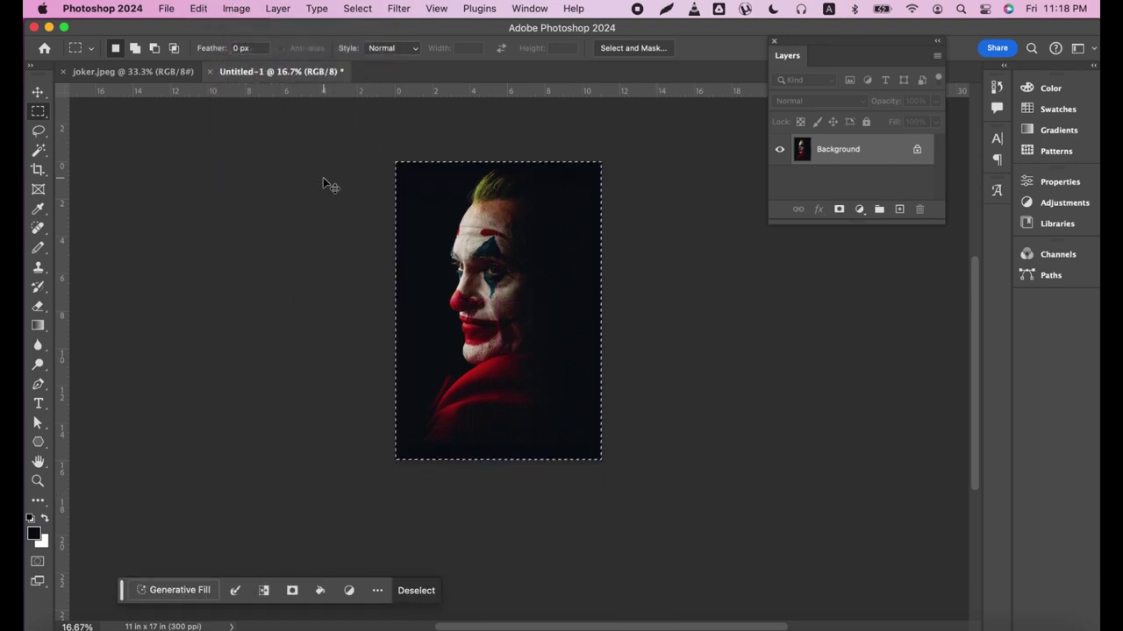
key("super+d")
key("z")
key("m")
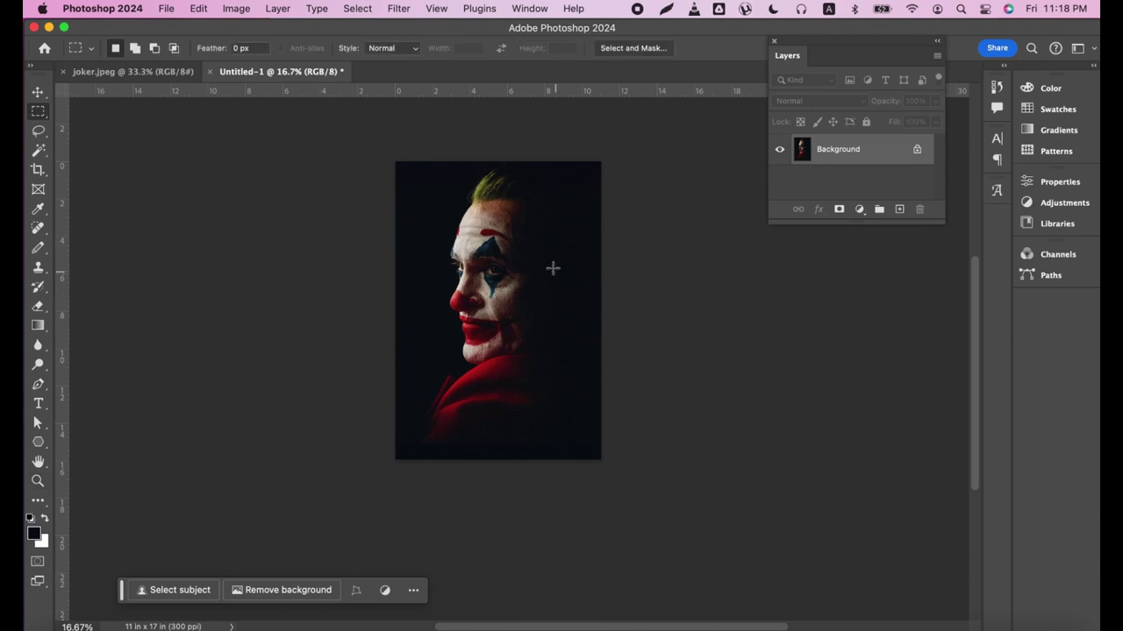
key("v")
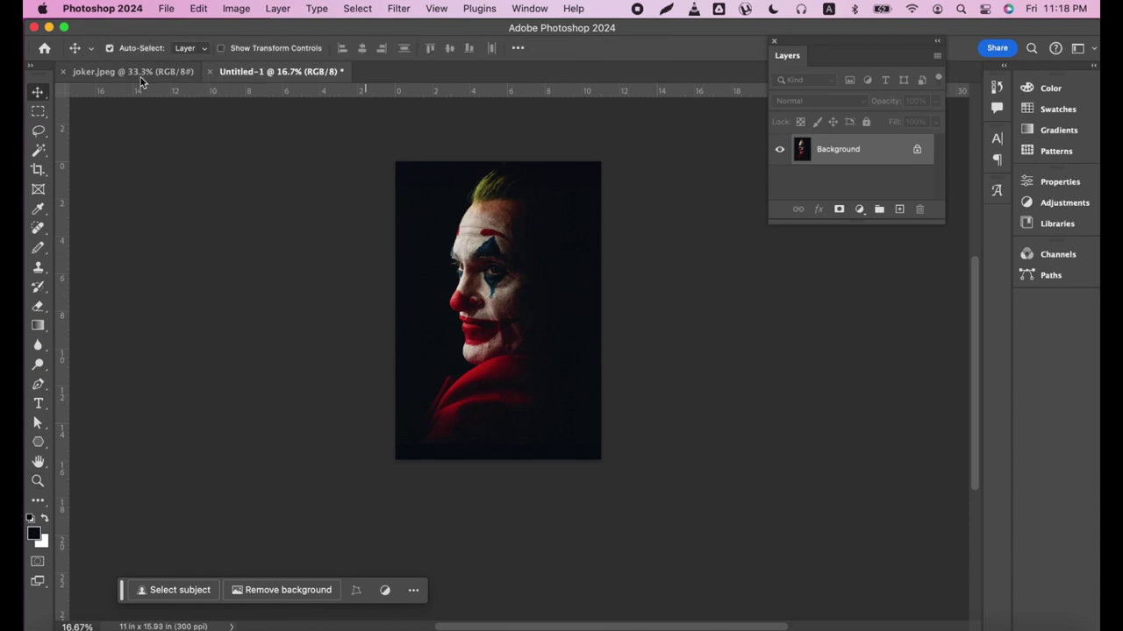
- Duplicate the Background layer into a new document named 'white halftone'
left_click(244, 76)
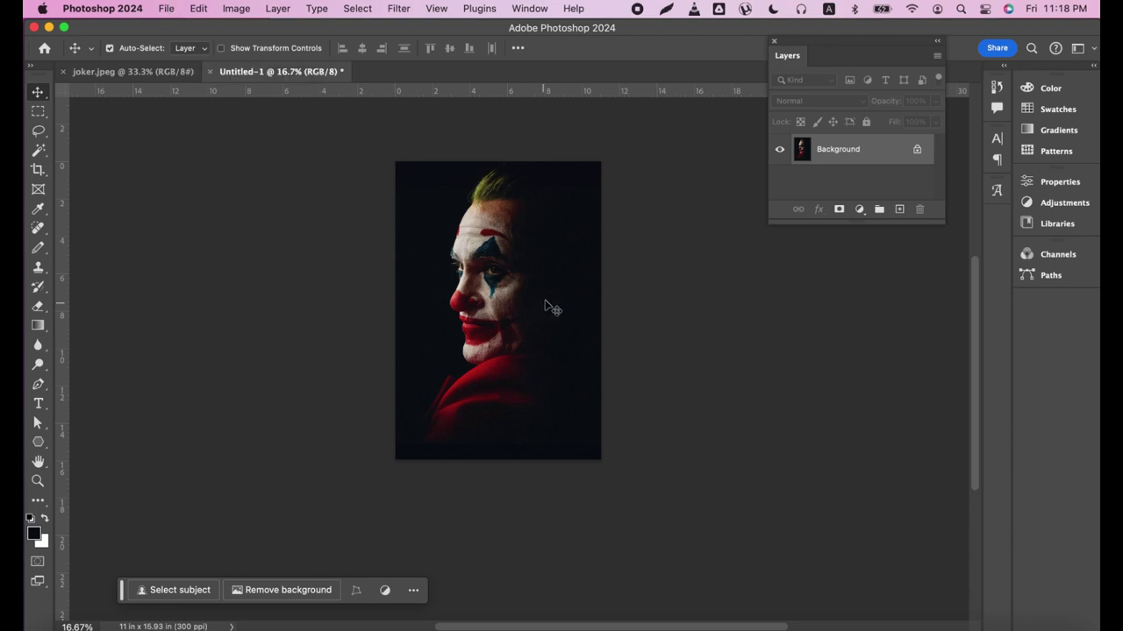
right_click(231, 77)
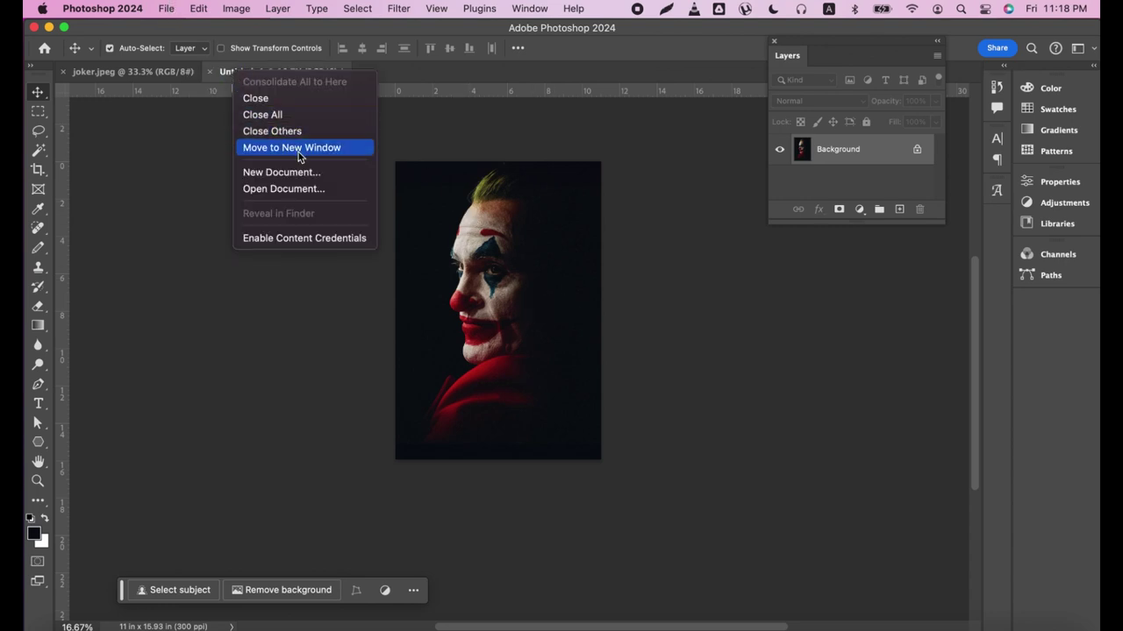
right_click(808, 155)
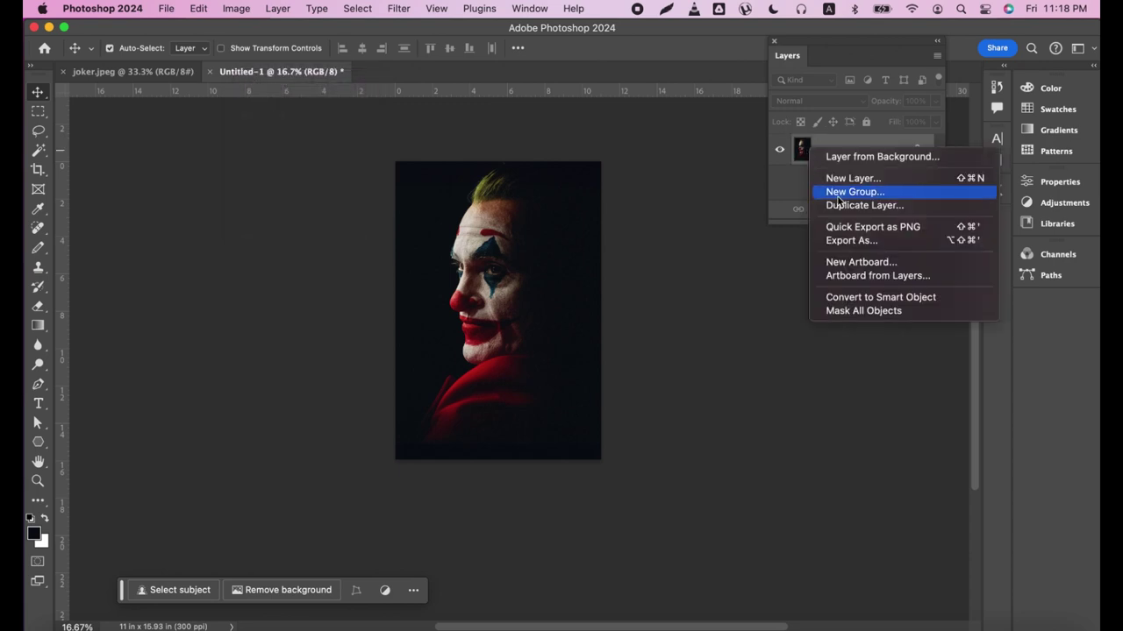
left_click(868, 207)
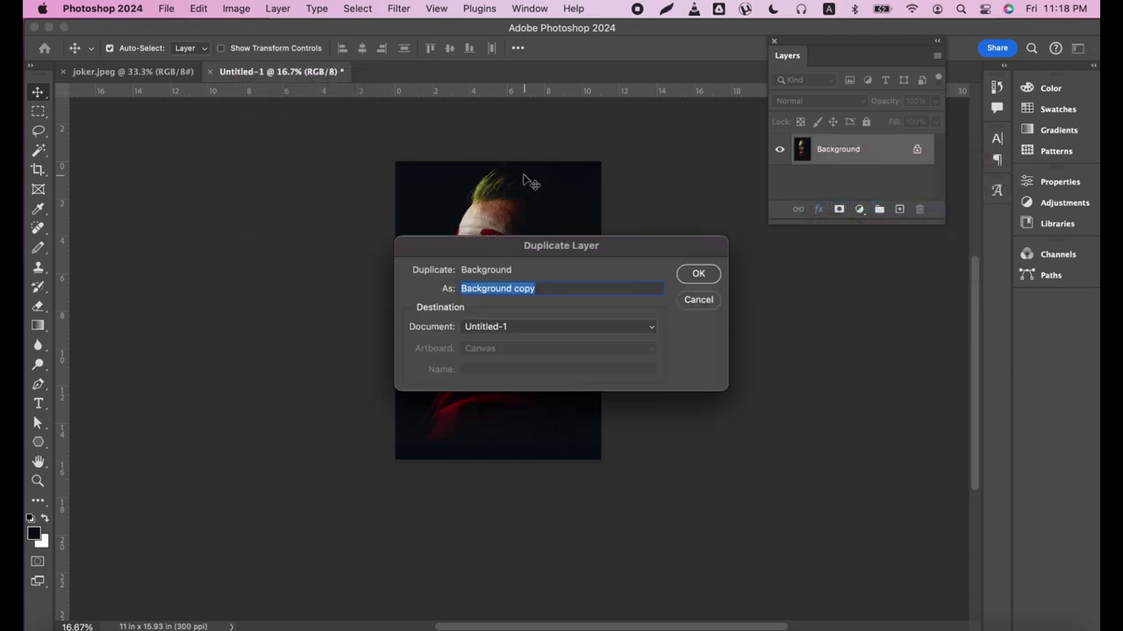
left_click(558, 330)
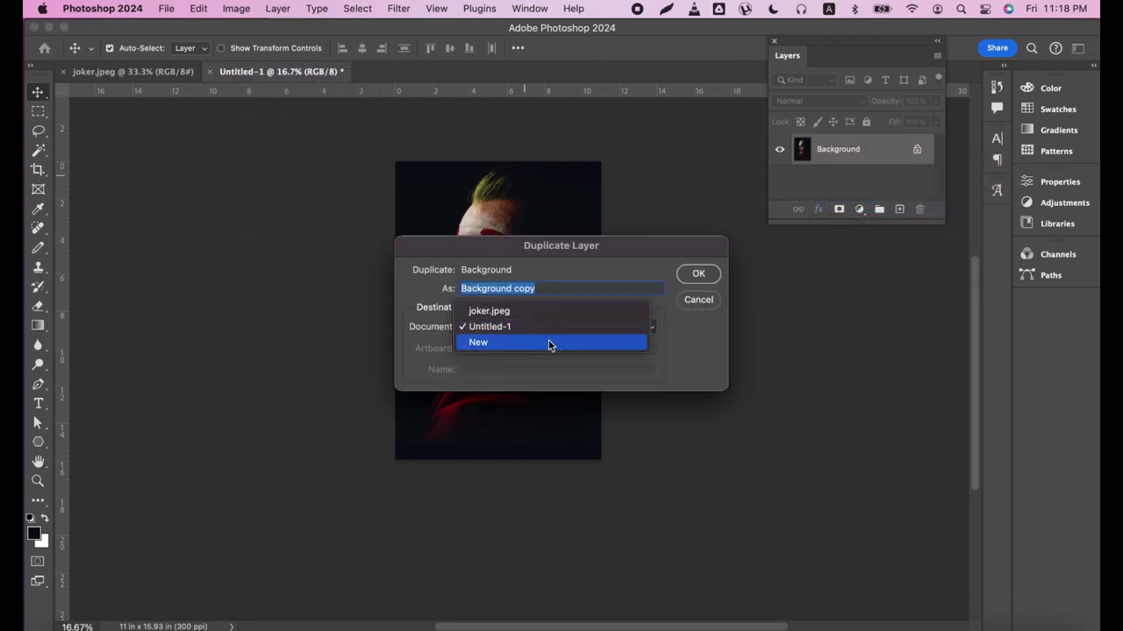
left_click(551, 345)
type("white halftone")
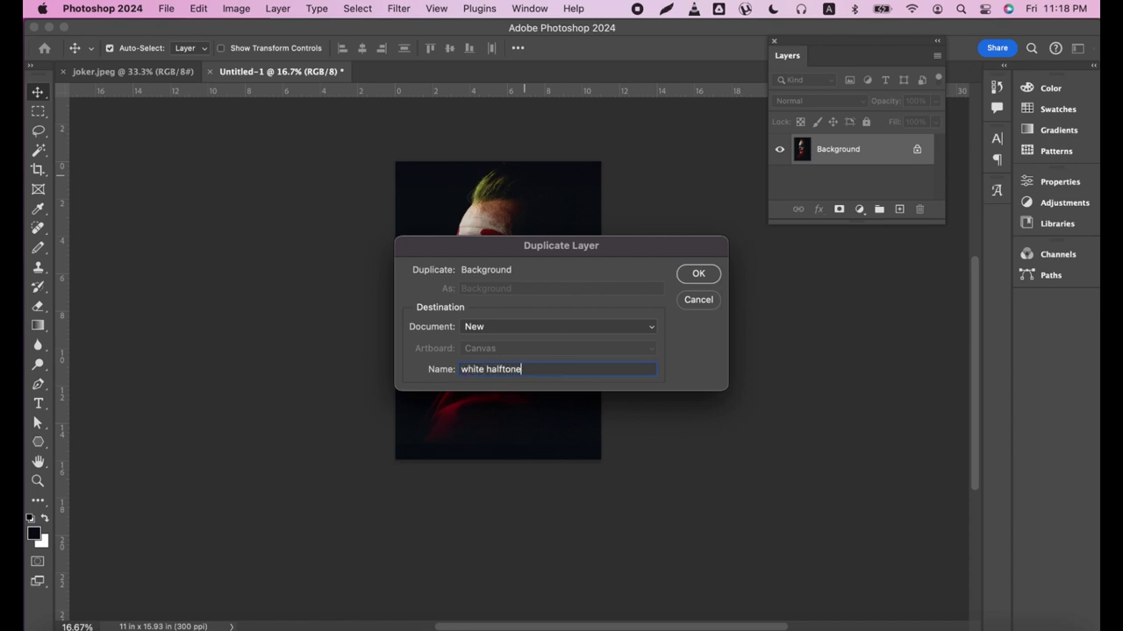
key("Return")
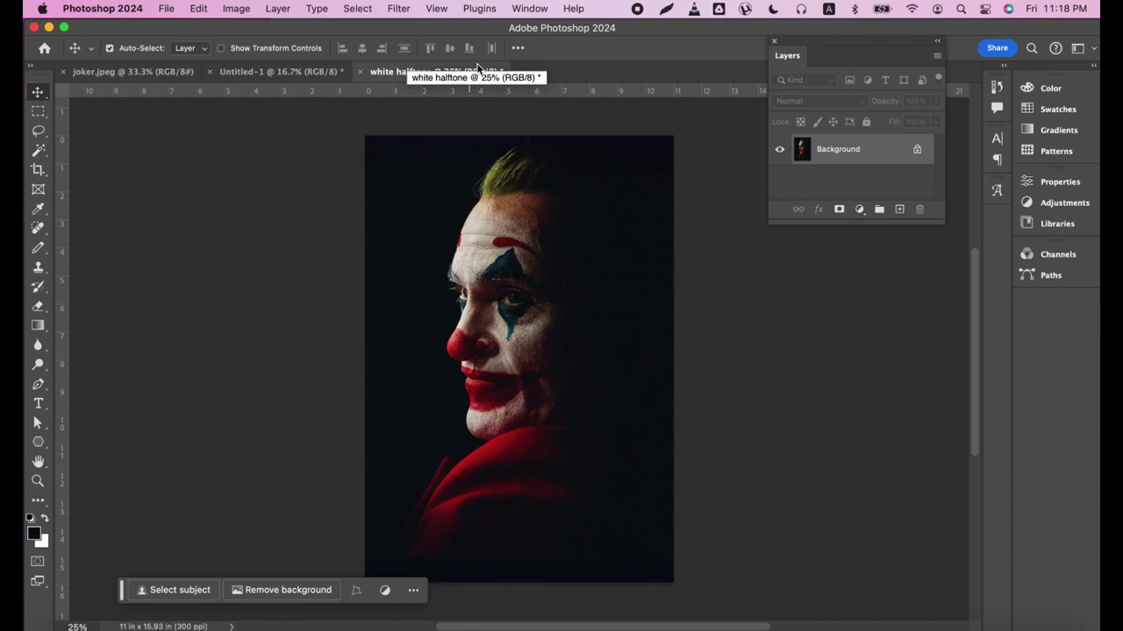
- Convert to Grayscale and apply Levels with input values 15, 2.62 and 39
left_click(236, 9)
mouse_move(242, 29)
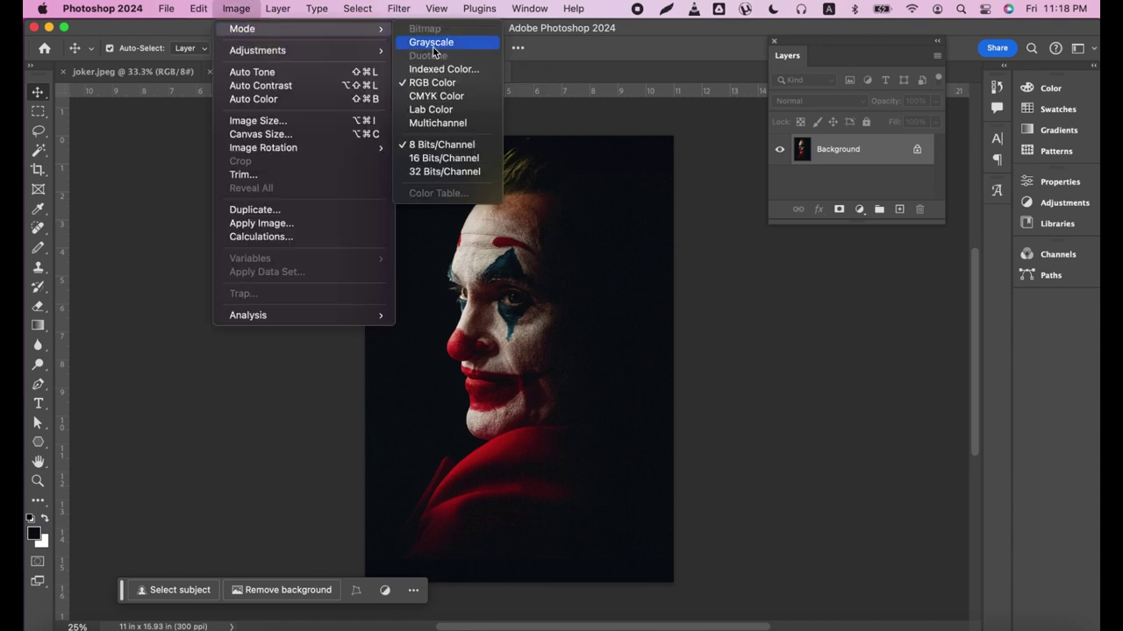
left_click(434, 44)
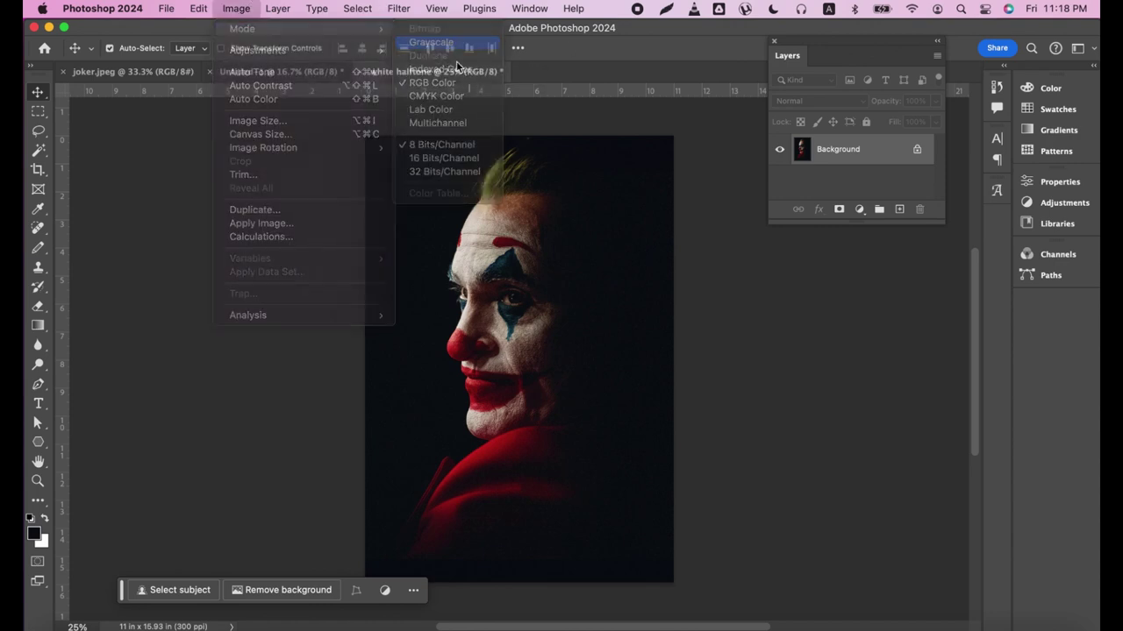
left_click(235, 11)
mouse_move(257, 50)
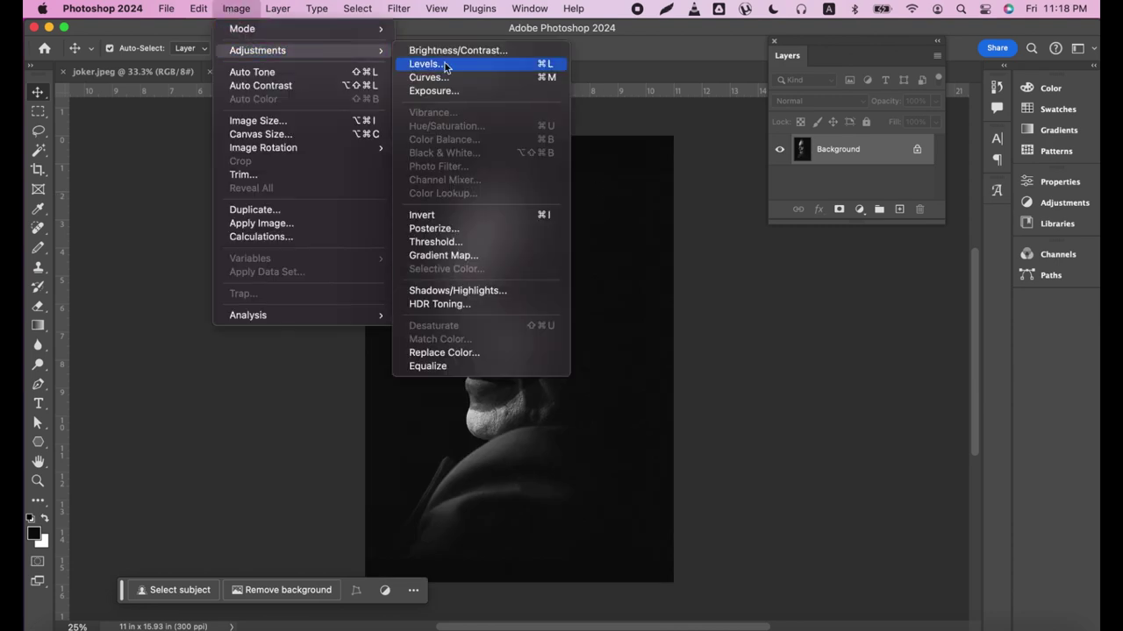
left_click(446, 67)
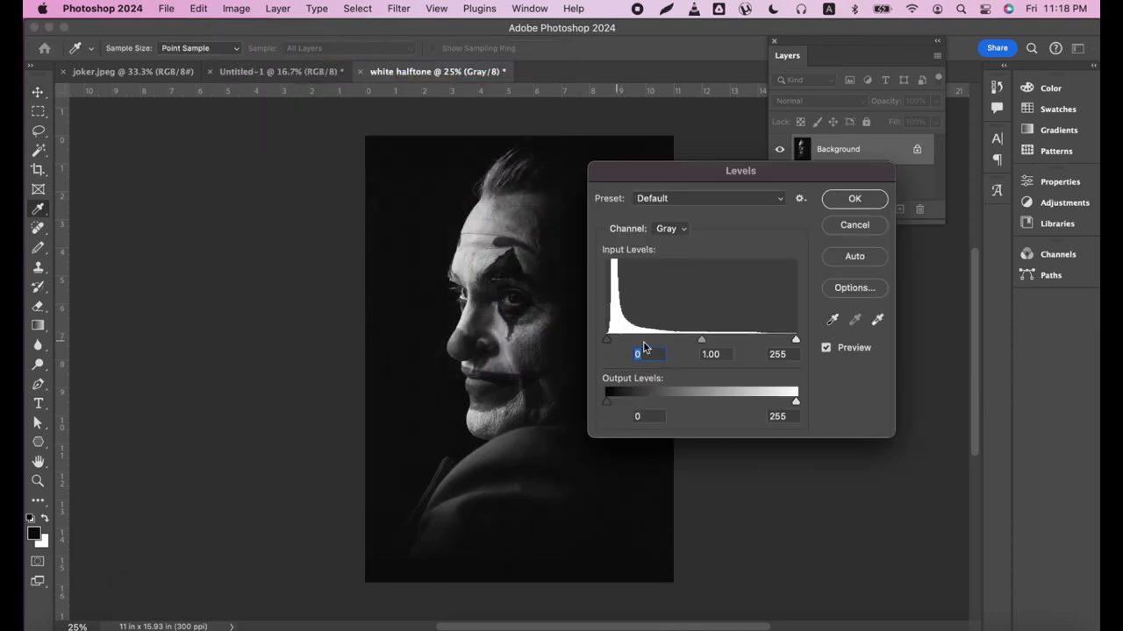
mouse_move(792, 344)
left_mouse_down()
mouse_move(612, 345)
mouse_move(650, 345)
mouse_move(624, 347)
left_mouse_up()
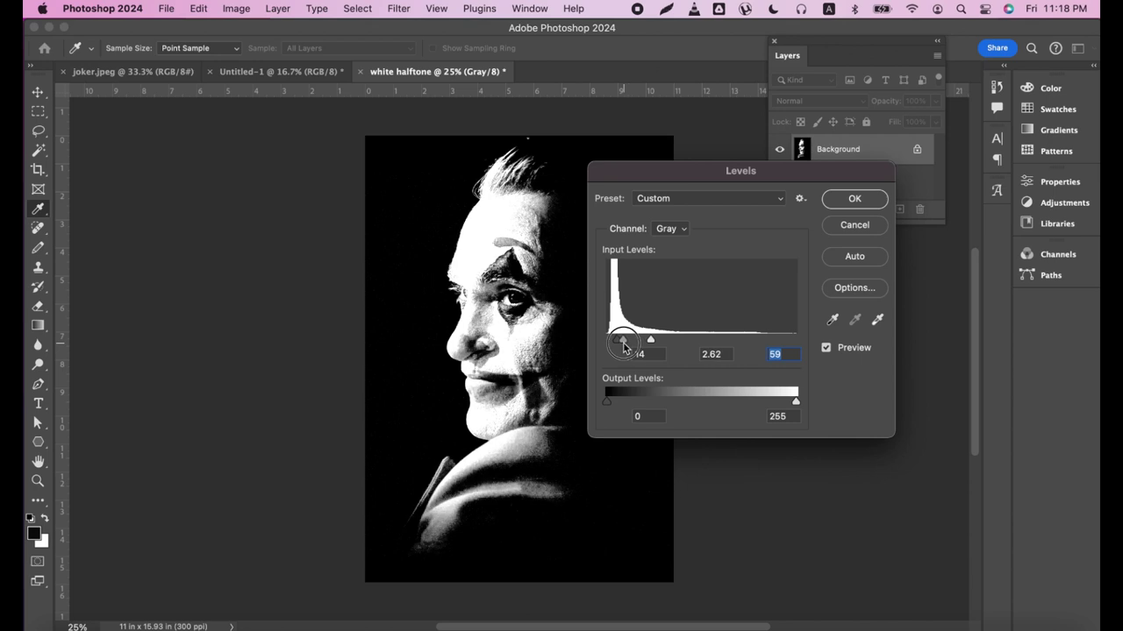
left_click_drag(623, 346, 624, 346)
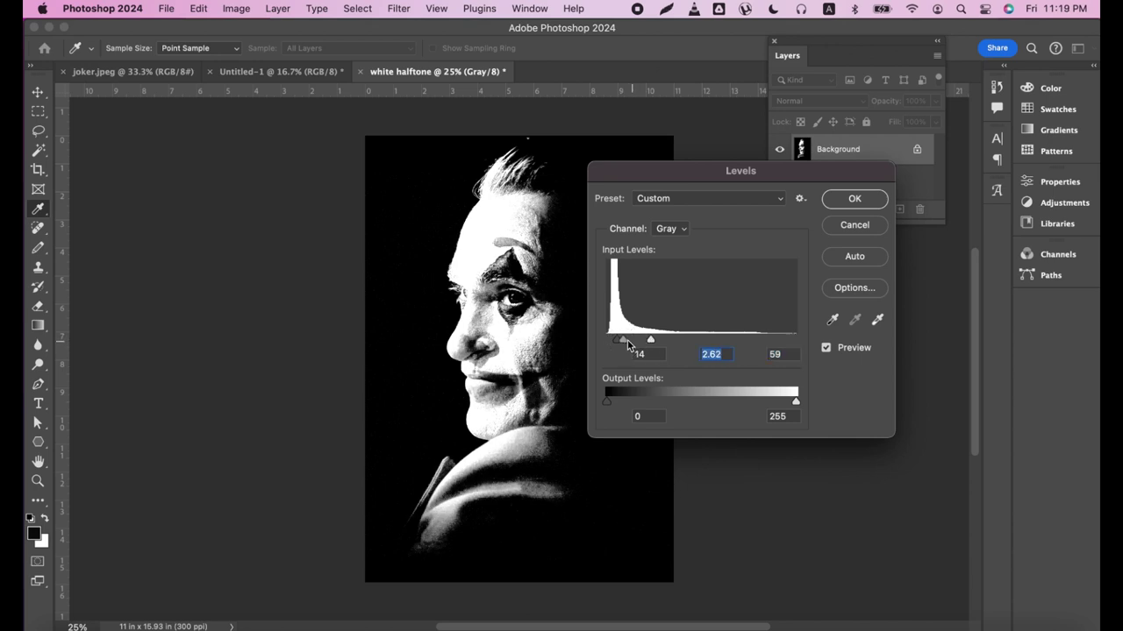
left_click_drag(617, 348, 637, 347)
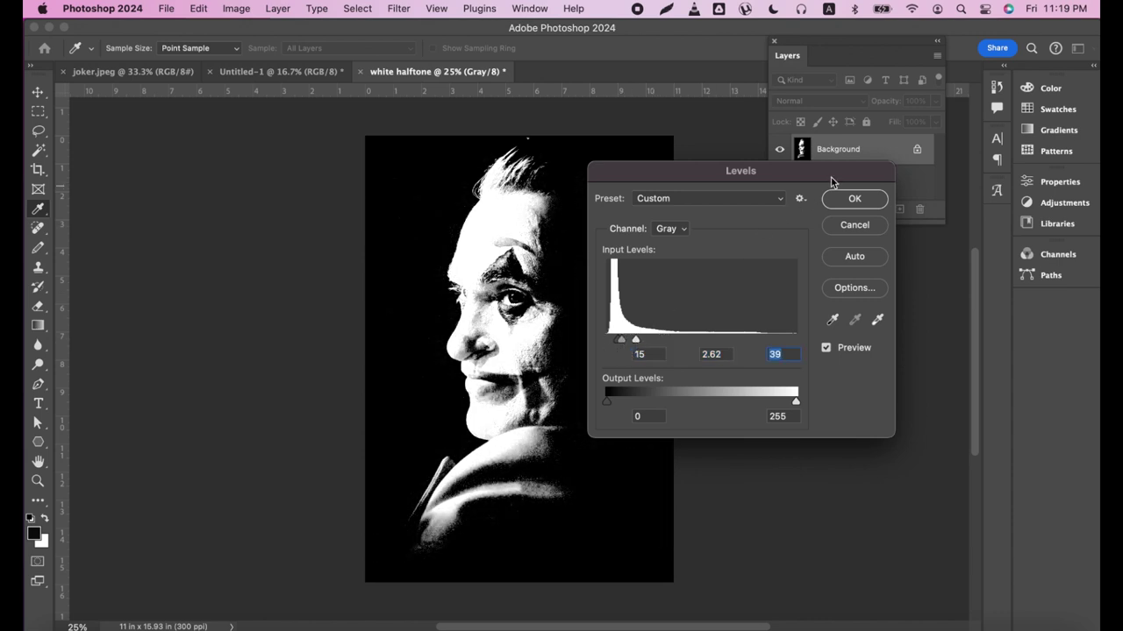
left_click(854, 198)
key("z")
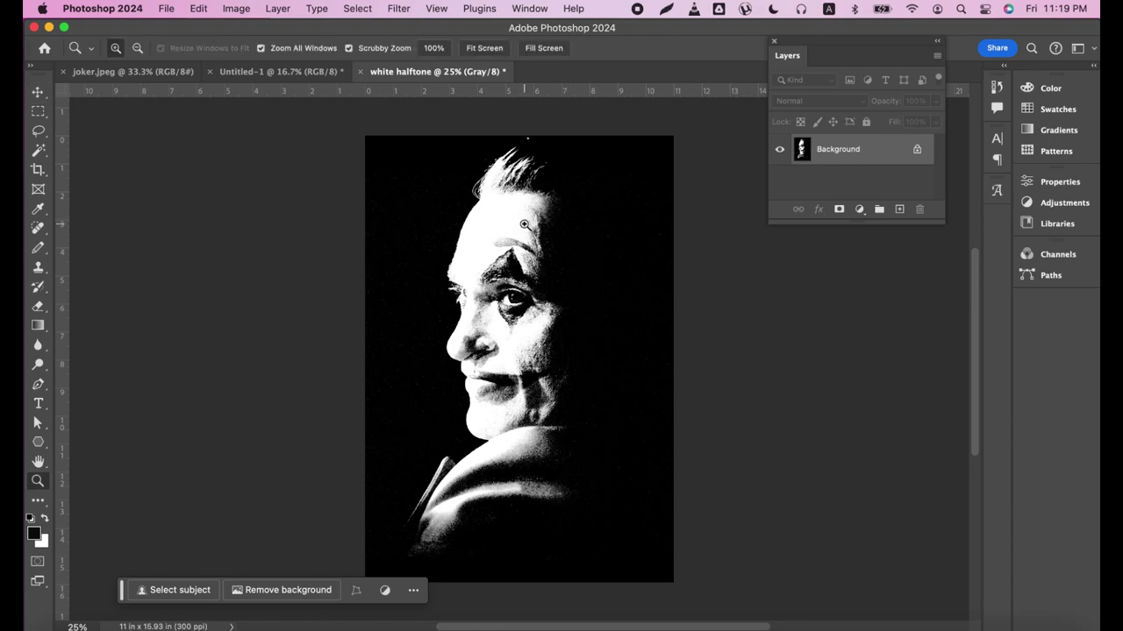
left_click(527, 227)
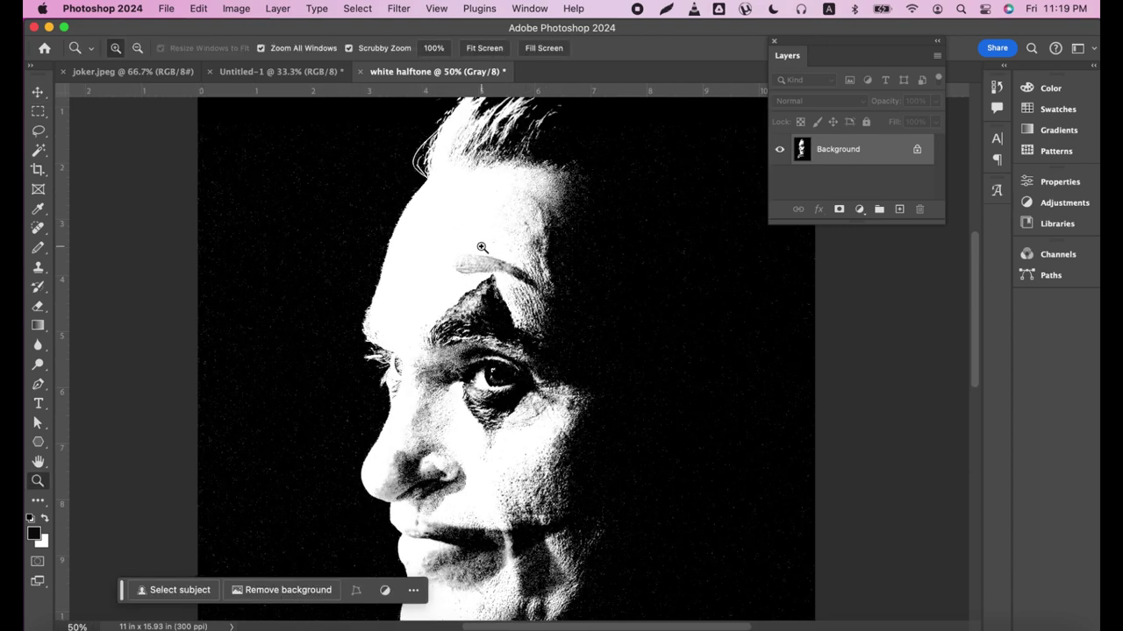
left_click(397, 256)
left_click(397, 255)
left_click(397, 256)
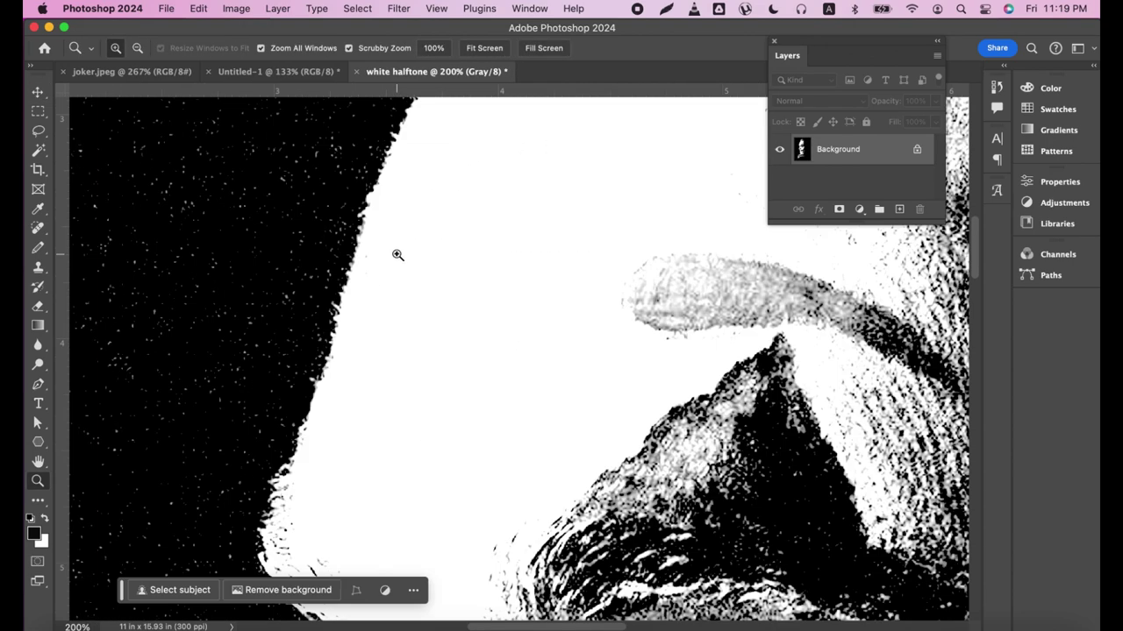
left_click(540, 260, "alt")
left_click(540, 259, "alt")
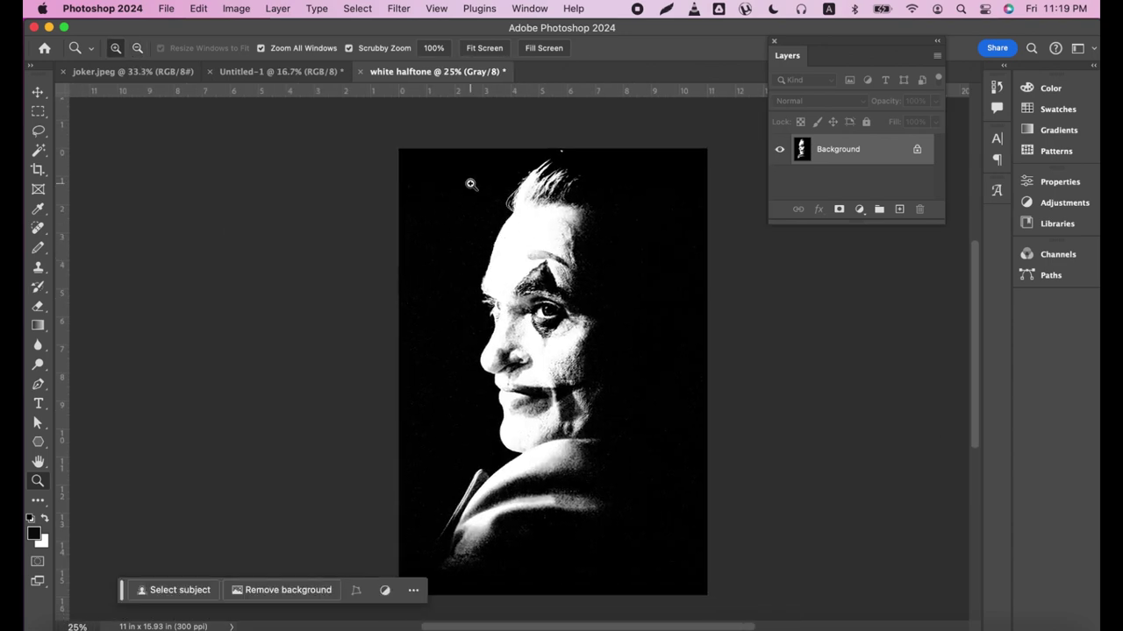
left_click(232, 9)
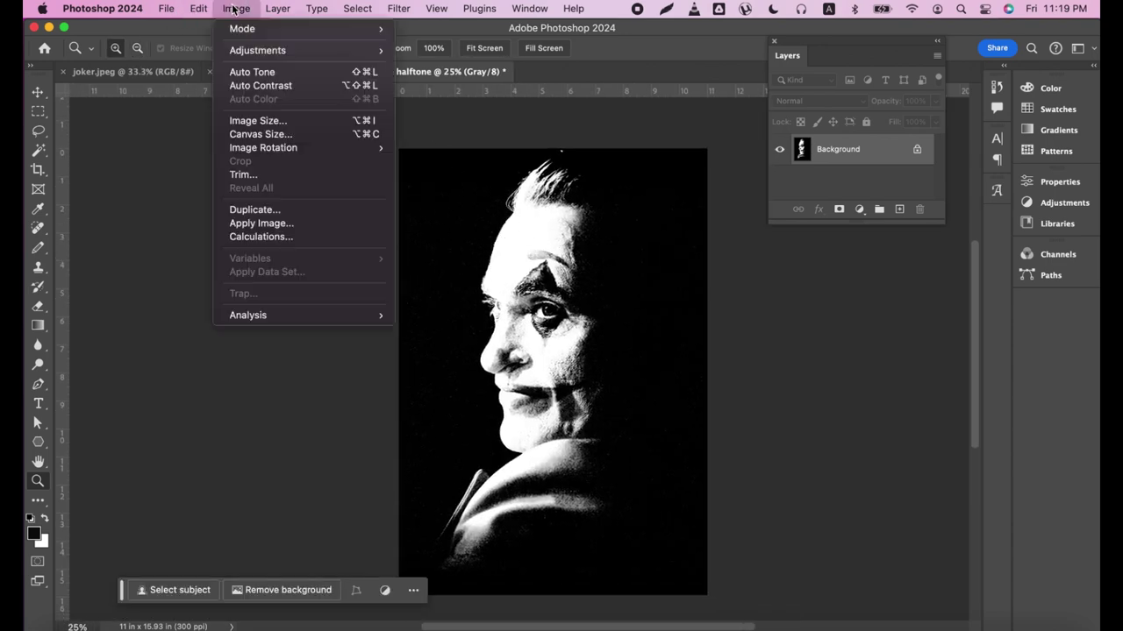
left_click(413, 150)
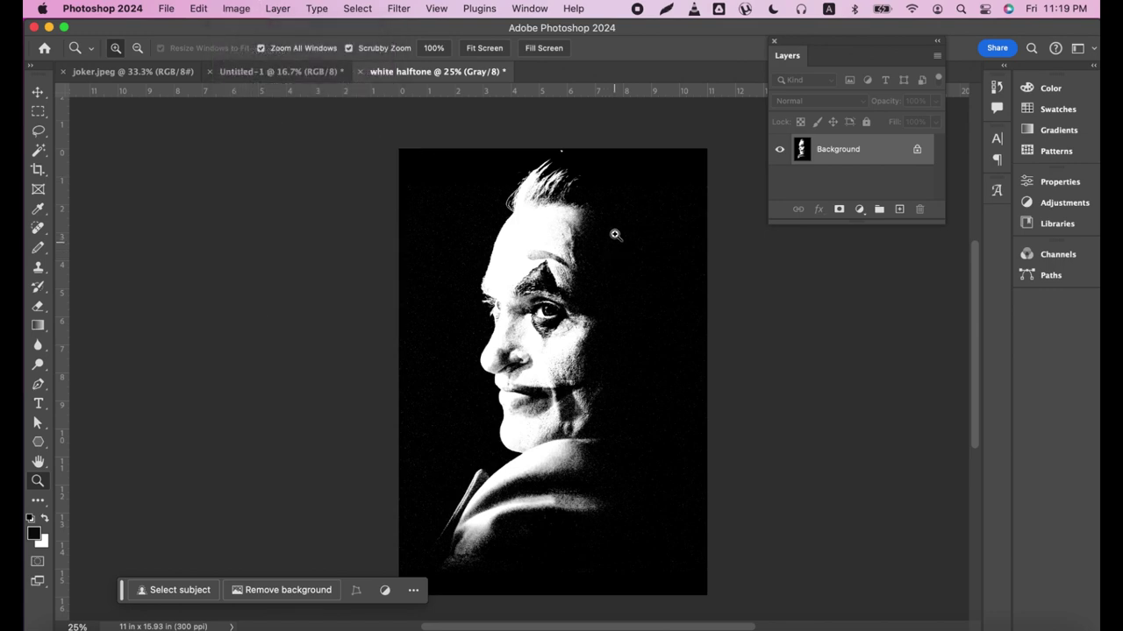
left_click(562, 188)
left_click(494, 235)
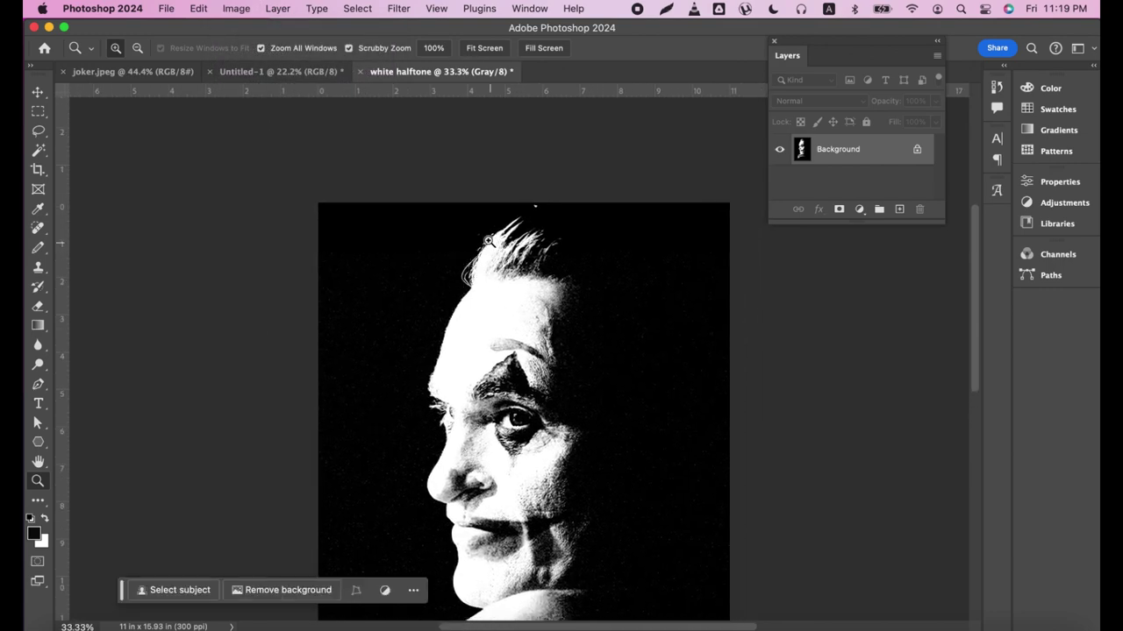
left_click(493, 235)
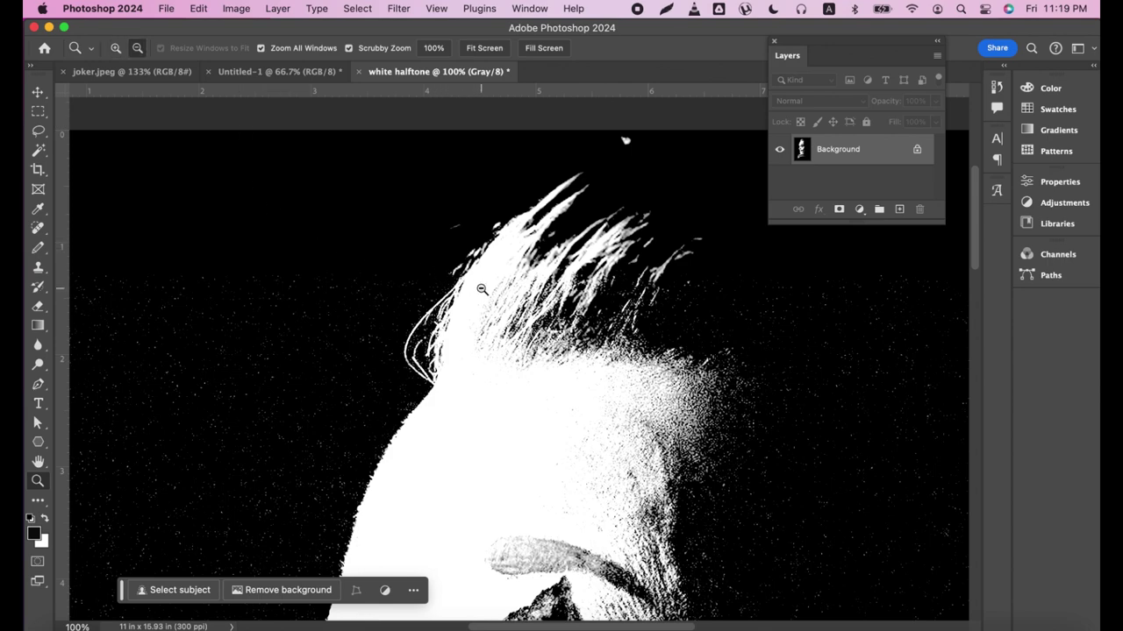
left_click(481, 290, "alt")
left_click(480, 290, "alt")
scroll(476, 238, "down", 3)
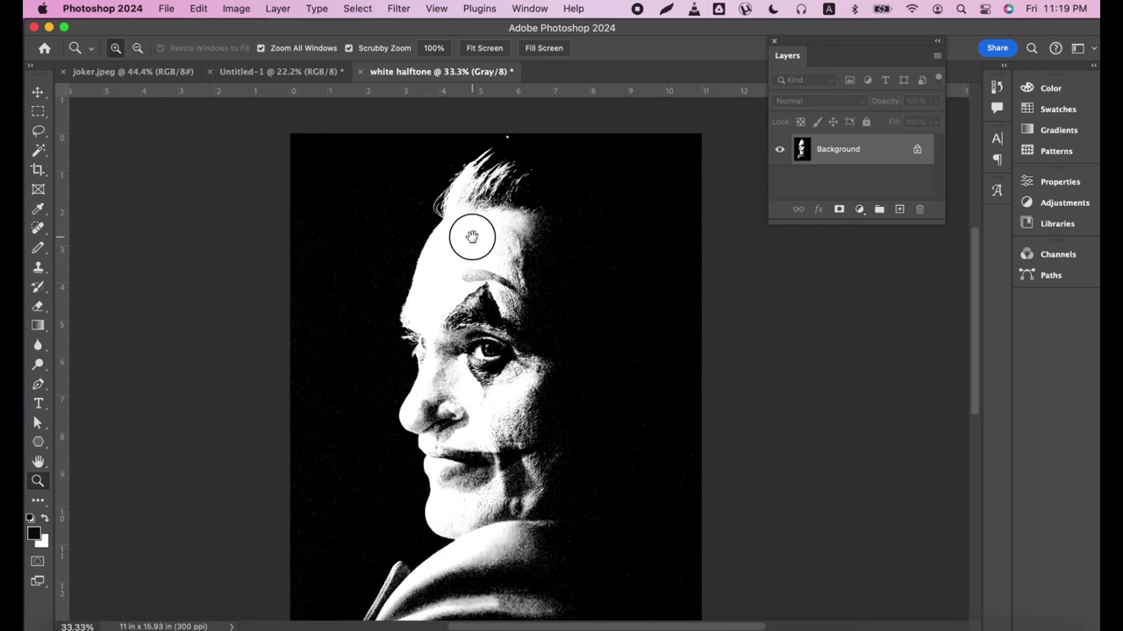
- Convert to Bitmap with a round halftone screen at 30 lines per inch, 25 degrees
left_click(235, 8)
left_click(458, 32)
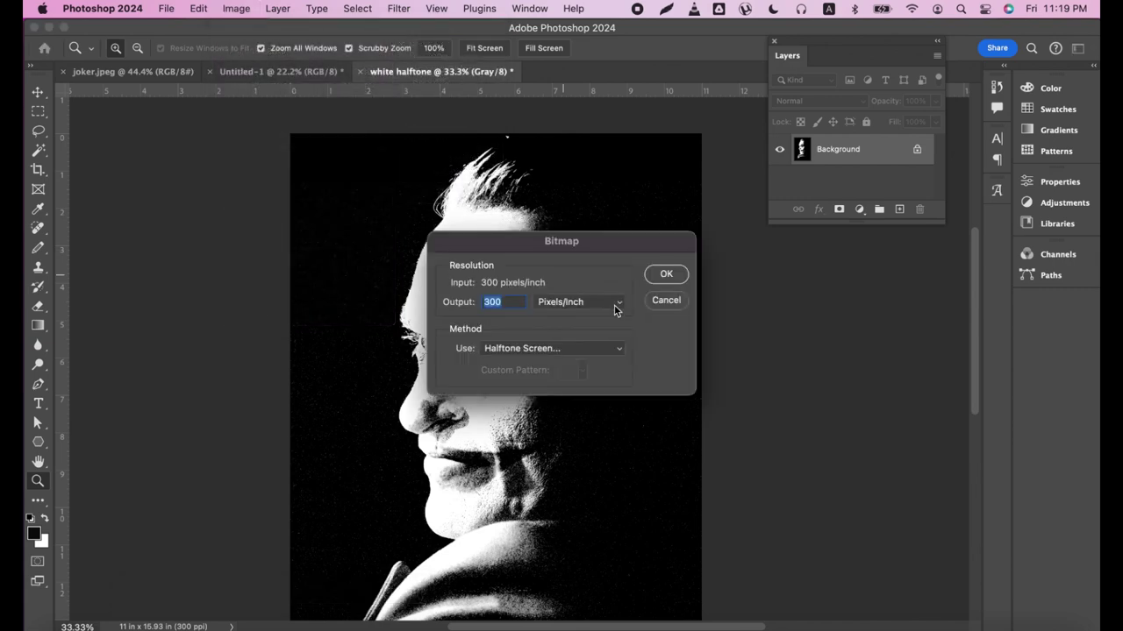
left_click(659, 279)
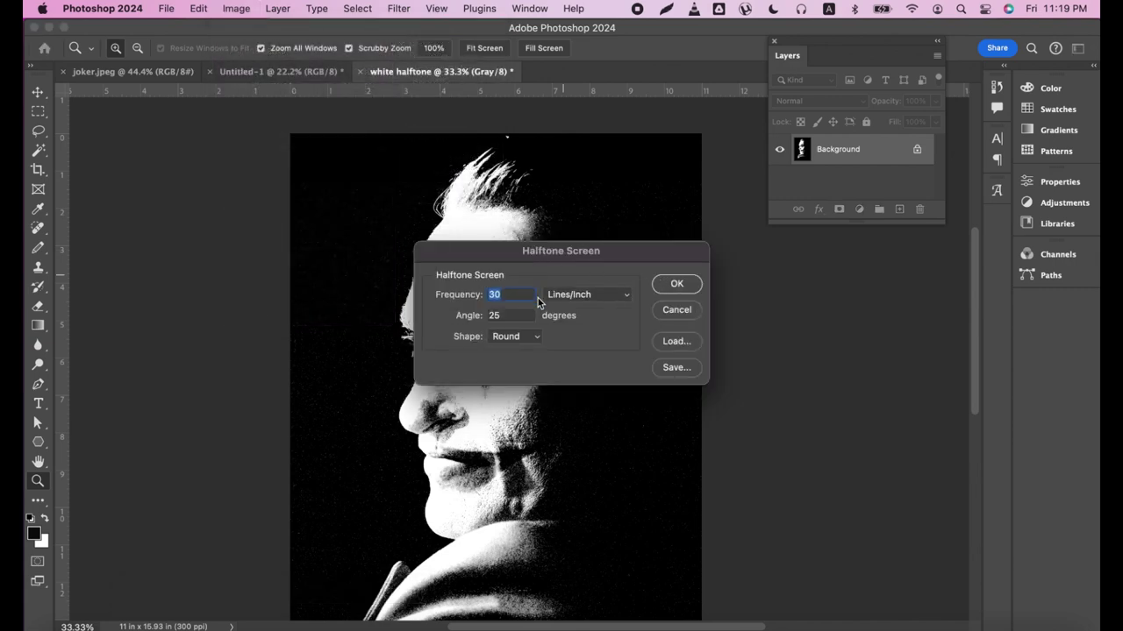
left_click(678, 289)
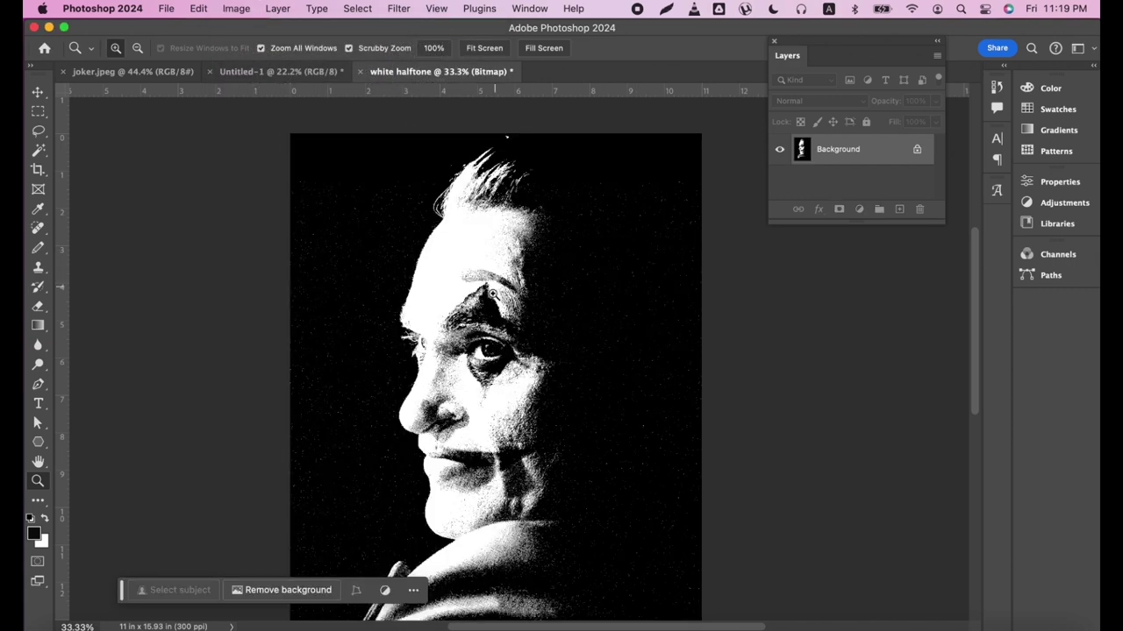
- Zoom in to 100% on the face to inspect the dots, then zoom back out
left_click(487, 318)
left_click(489, 358)
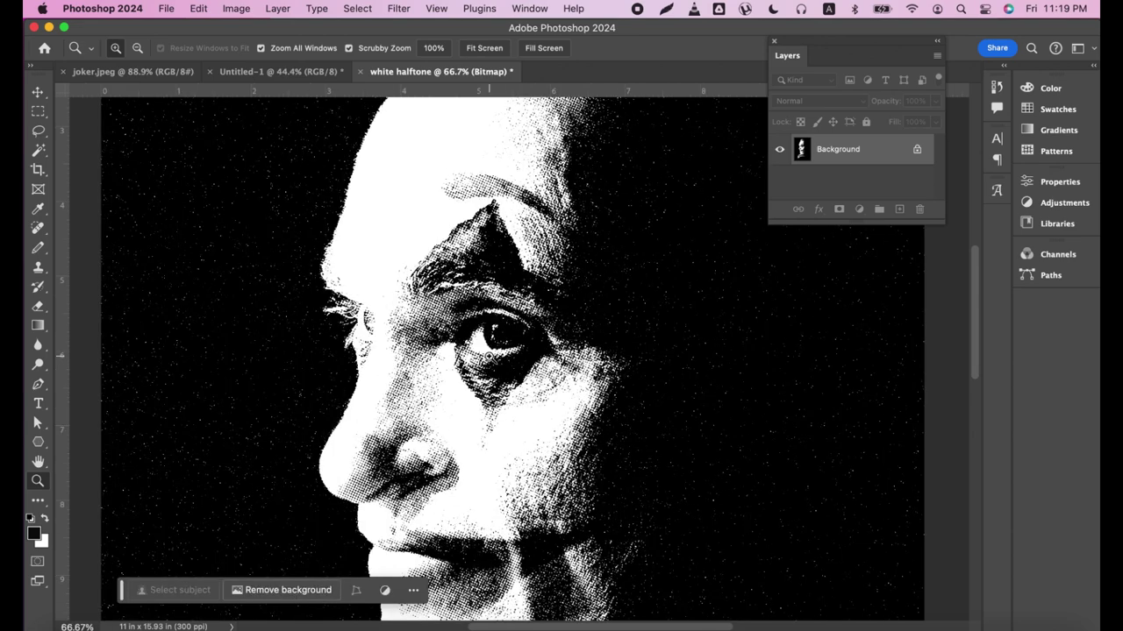
left_click(477, 370)
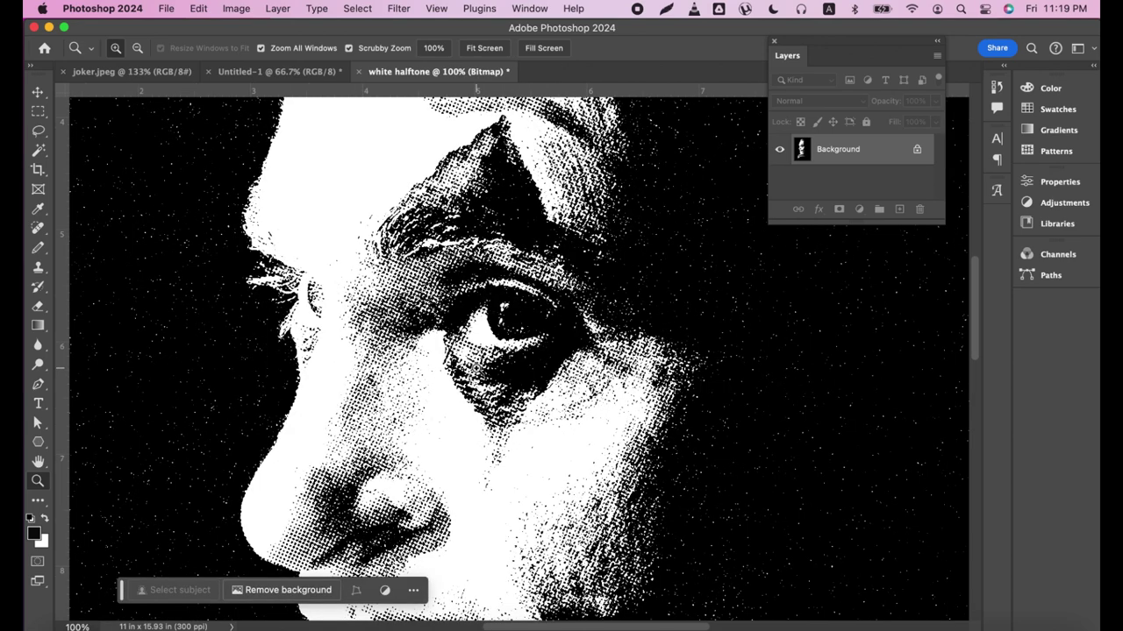
left_click(521, 351, "alt")
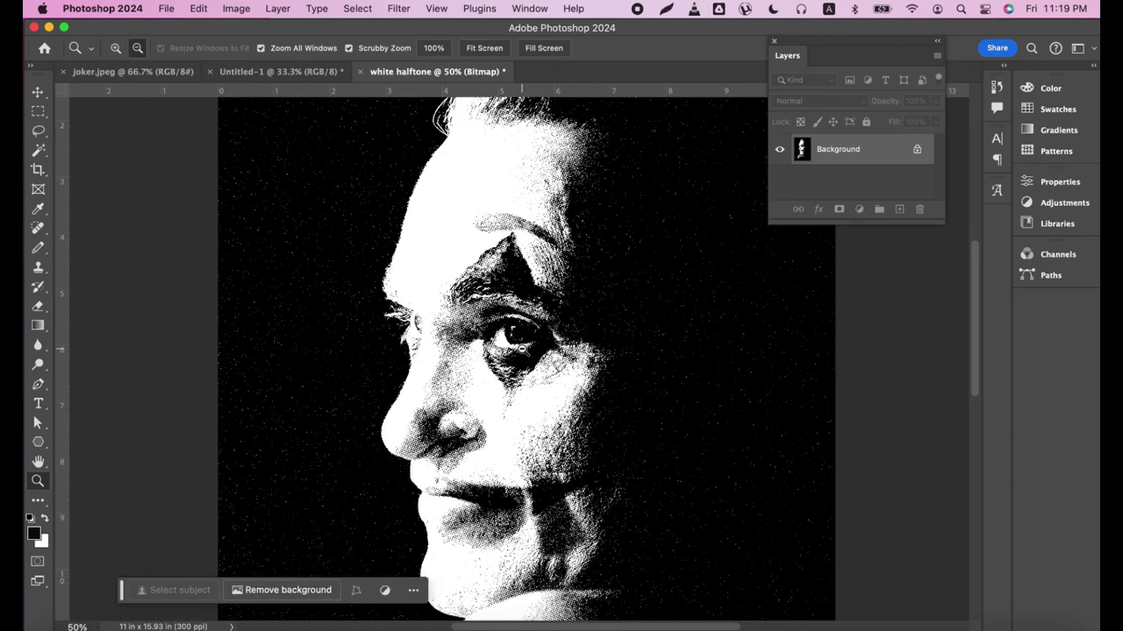
left_click(521, 351, "alt")
scroll(521, 367, "down", 2)
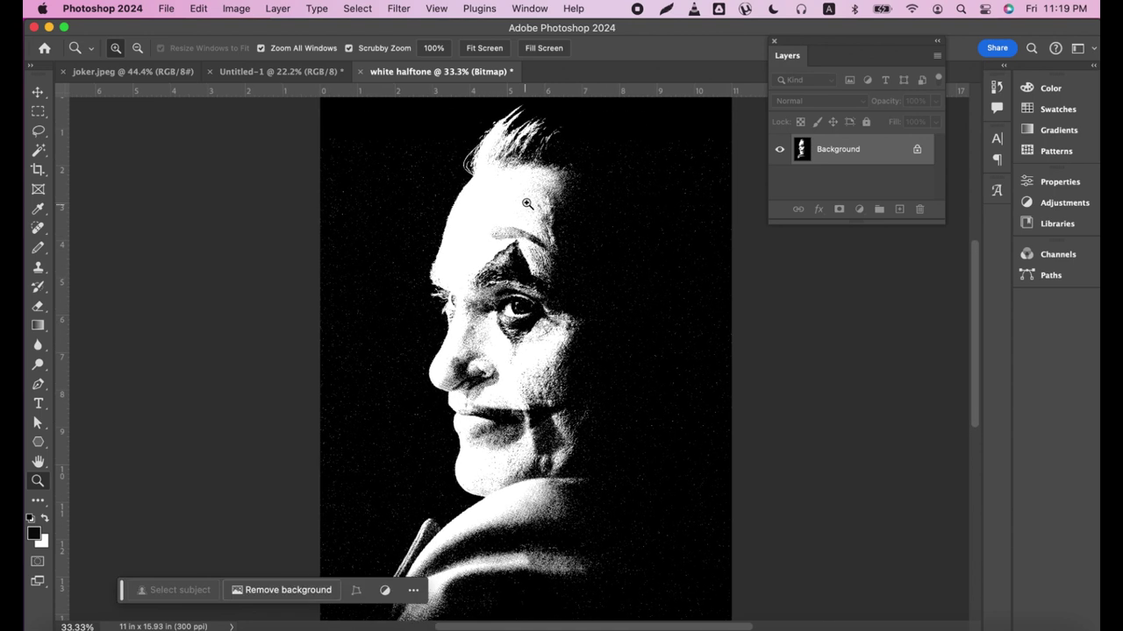
- Lasso the background around the face and hair, fill it solid black, then deselect
key("l")
mouse_move(479, 144)
left_mouse_down()
mouse_move(430, 311)
mouse_move(428, 396)
mouse_move(451, 431)
mouse_move(462, 507)
mouse_move(406, 535)
mouse_move(373, 607)
mouse_move(413, 427)
mouse_move(421, 476)
mouse_move(484, 453)
mouse_move(527, 420)
mouse_move(657, 376)
mouse_move(621, 355)
mouse_move(664, 325)
mouse_move(637, 216)
mouse_move(608, 343)
mouse_move(604, 267)
mouse_move(584, 248)
mouse_move(582, 224)
mouse_move(587, 165)
mouse_move(601, 163)
mouse_move(577, 261)
mouse_move(551, 215)
mouse_move(576, 175)
mouse_move(687, 169)
mouse_move(765, 188)
mouse_move(798, 627)
left_mouse_up()
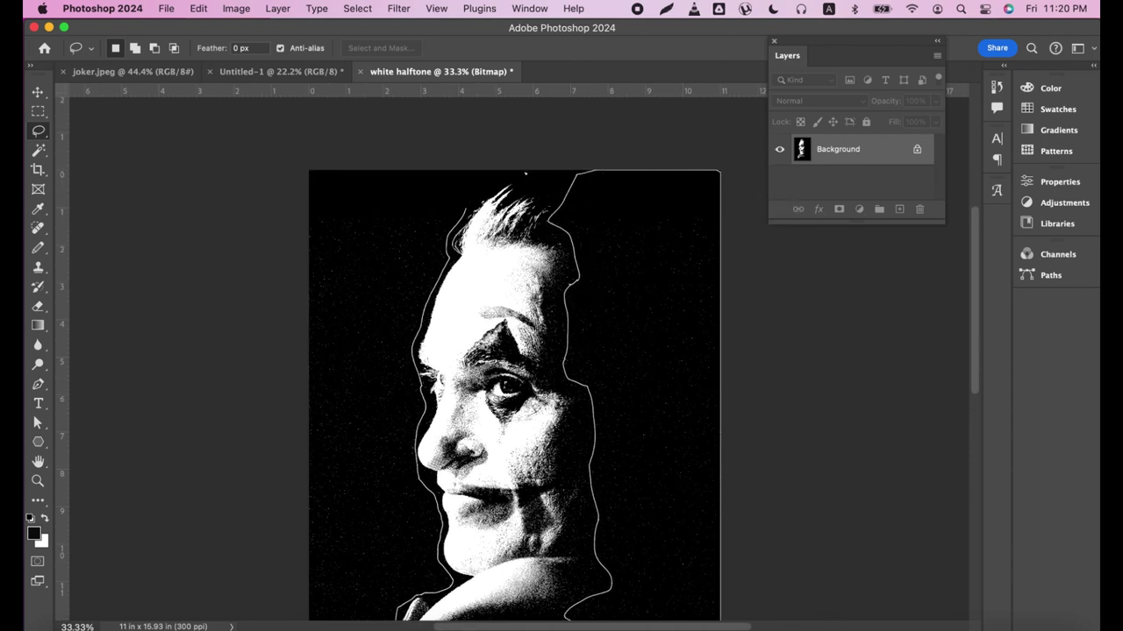
mouse_move(720, 621)
left_mouse_down()
mouse_move(775, 313)
mouse_move(788, 548)
mouse_move(701, 571)
mouse_move(426, 526)
mouse_move(249, 562)
mouse_move(281, 236)
mouse_move(261, 421)
mouse_move(239, 119)
mouse_move(371, 113)
mouse_move(430, 125)
mouse_move(406, 163)
mouse_move(426, 168)
left_mouse_up()
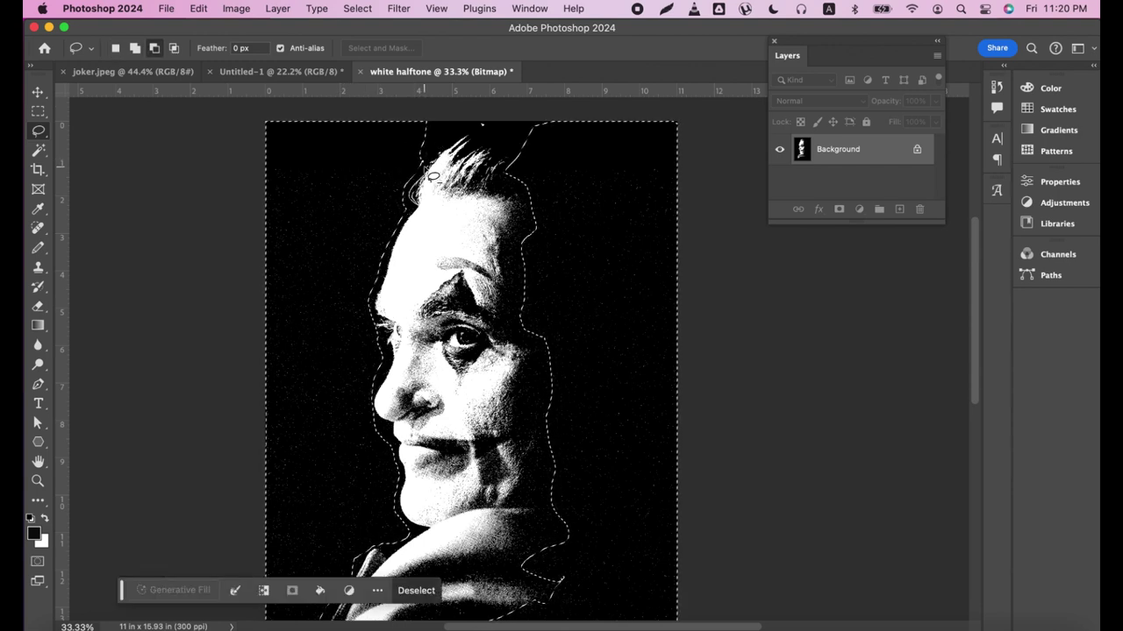
key("super+d")
mouse_move(417, 527)
left_mouse_down()
mouse_move(435, 423)
mouse_move(483, 350)
left_mouse_up()
scroll(571, 182, "up", 5)
scroll(572, 183, "right", 3)
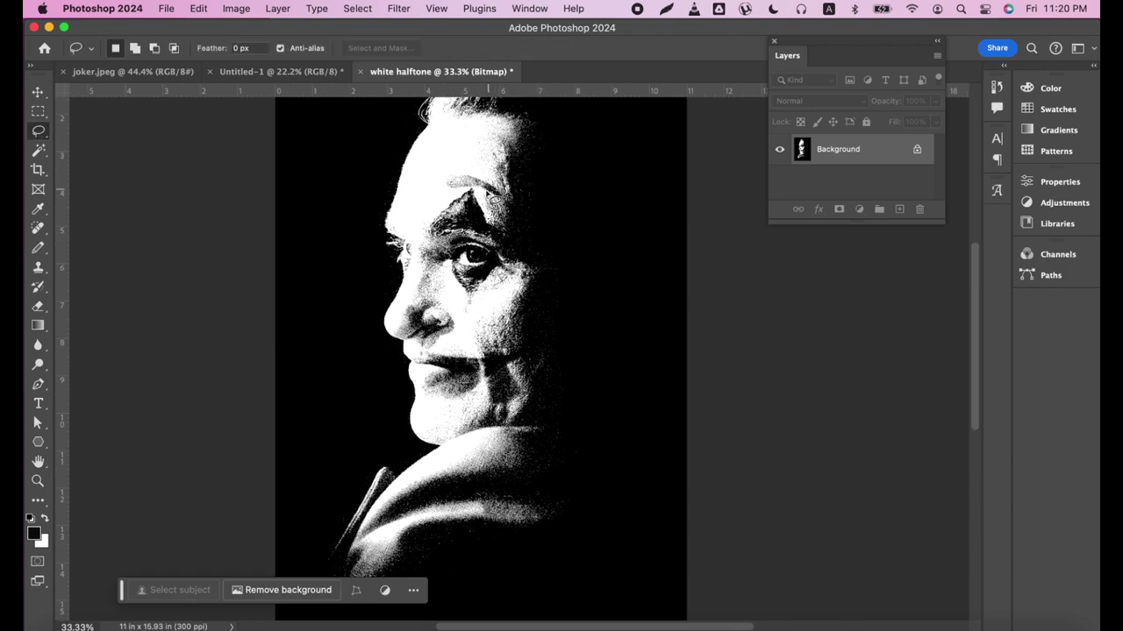
- Zoom in on the face and convert the bitmap back to Grayscale at size ratio 1
key("z")
left_click(489, 223)
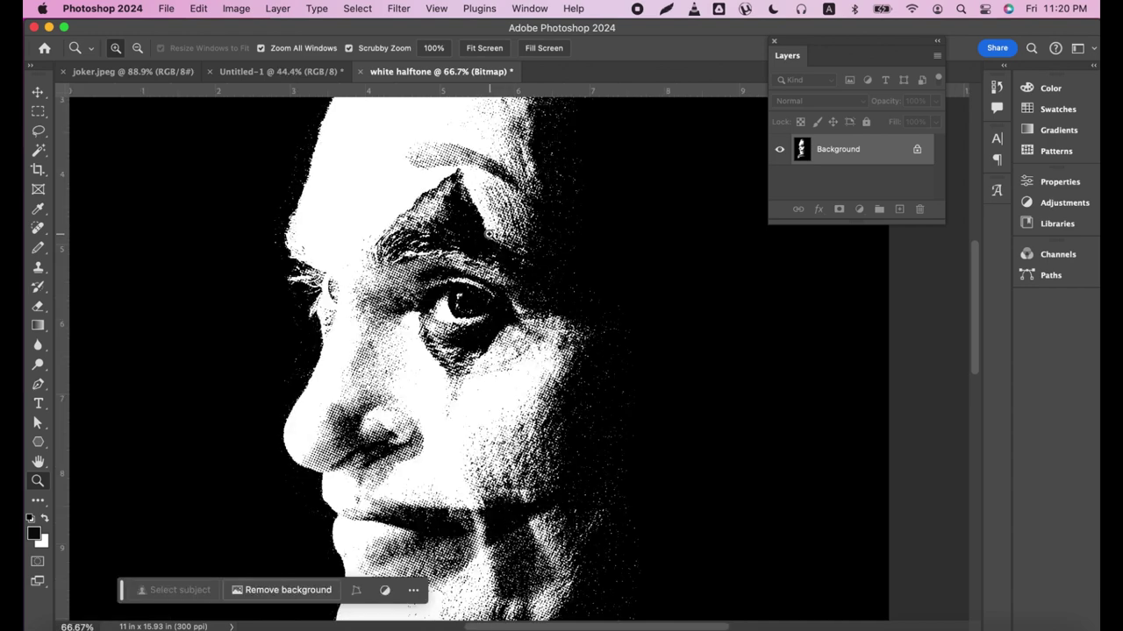
left_click(489, 231)
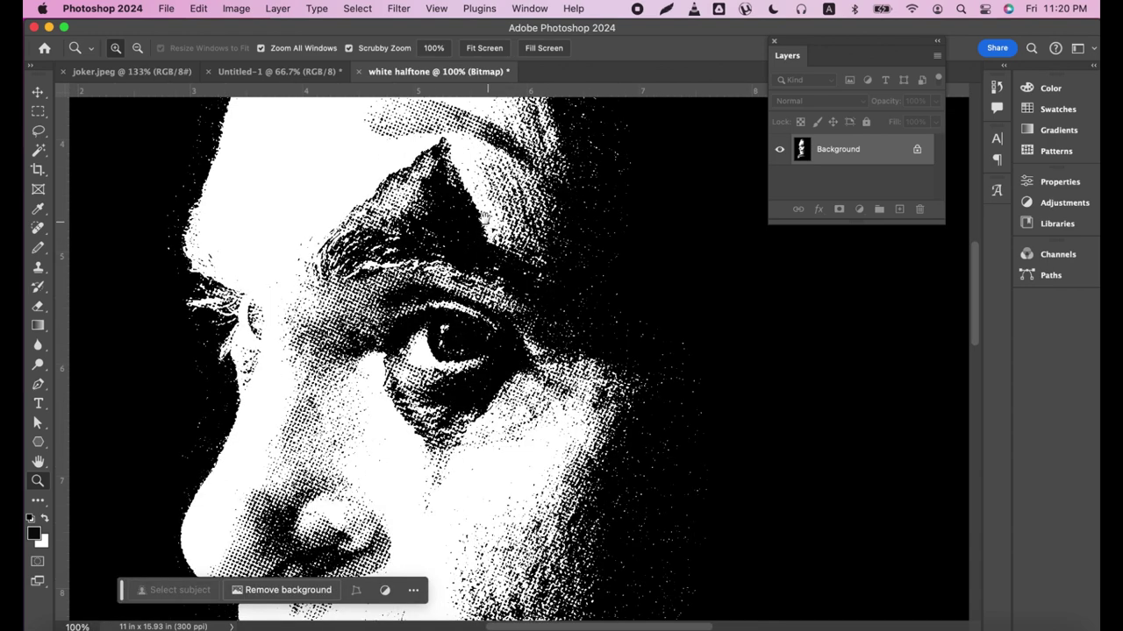
scroll(485, 217, "up", 5)
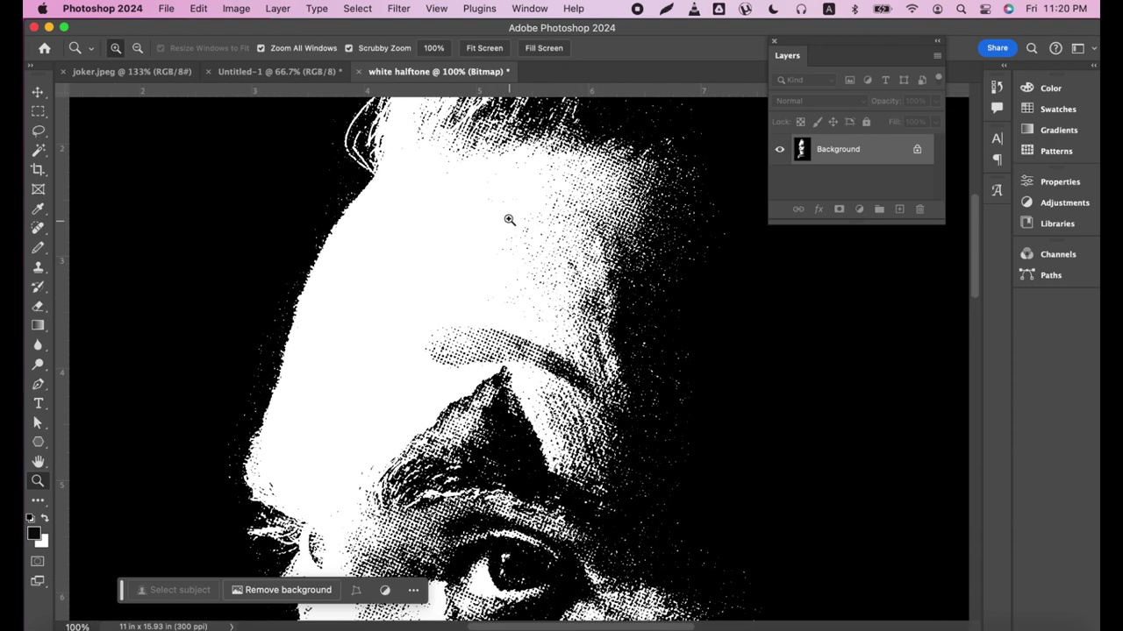
key("w")
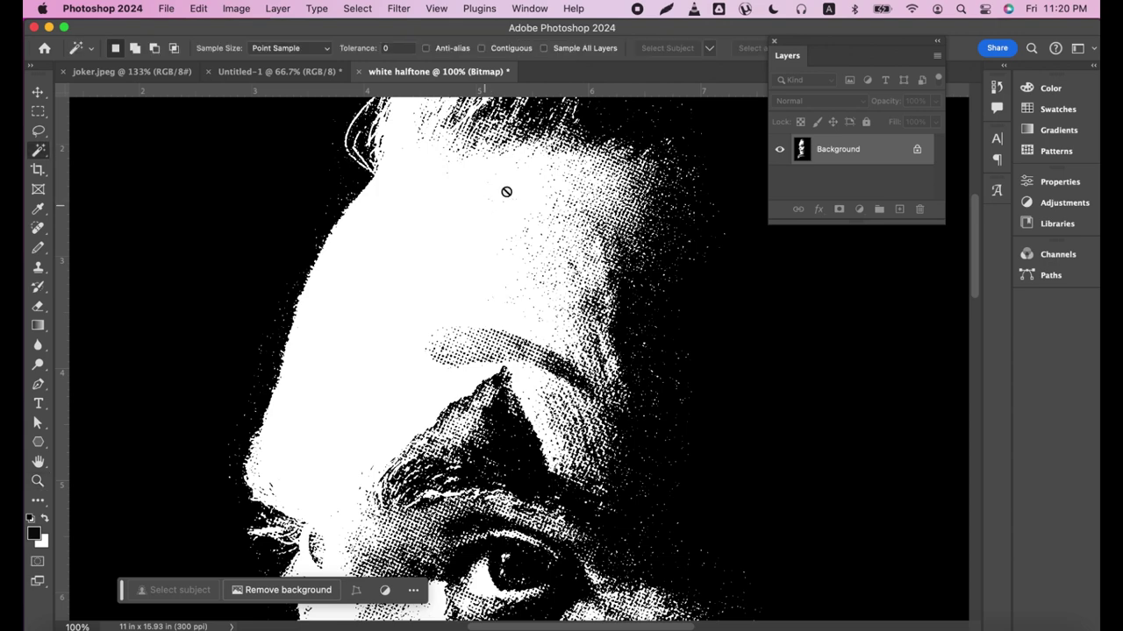
left_click(231, 10)
mouse_move(263, 29)
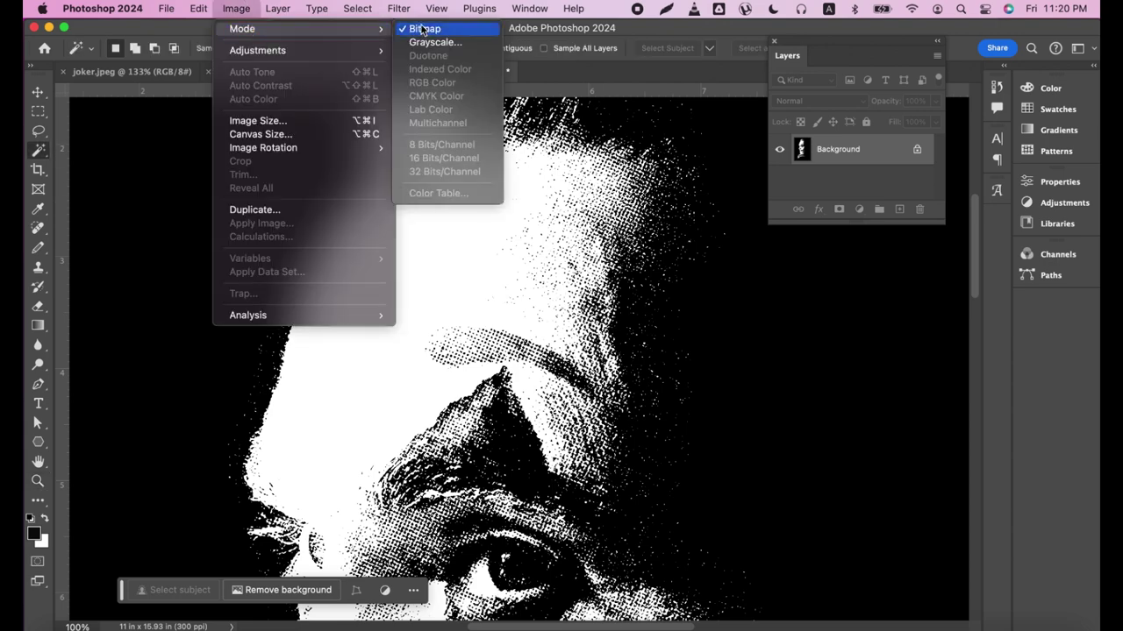
left_click(423, 42)
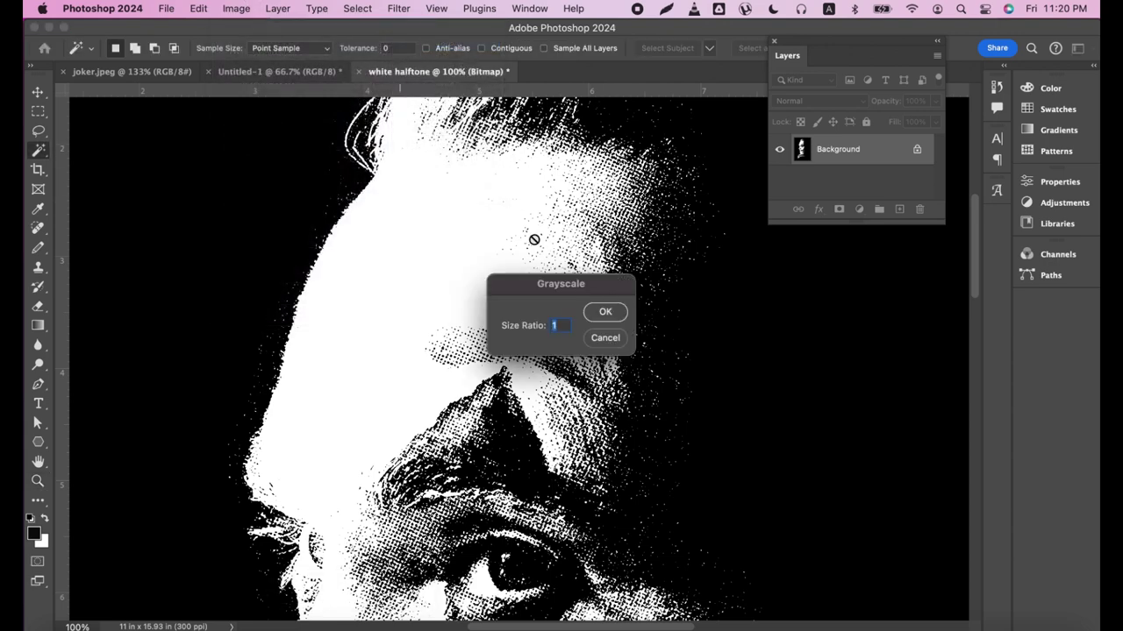
left_click(590, 311)
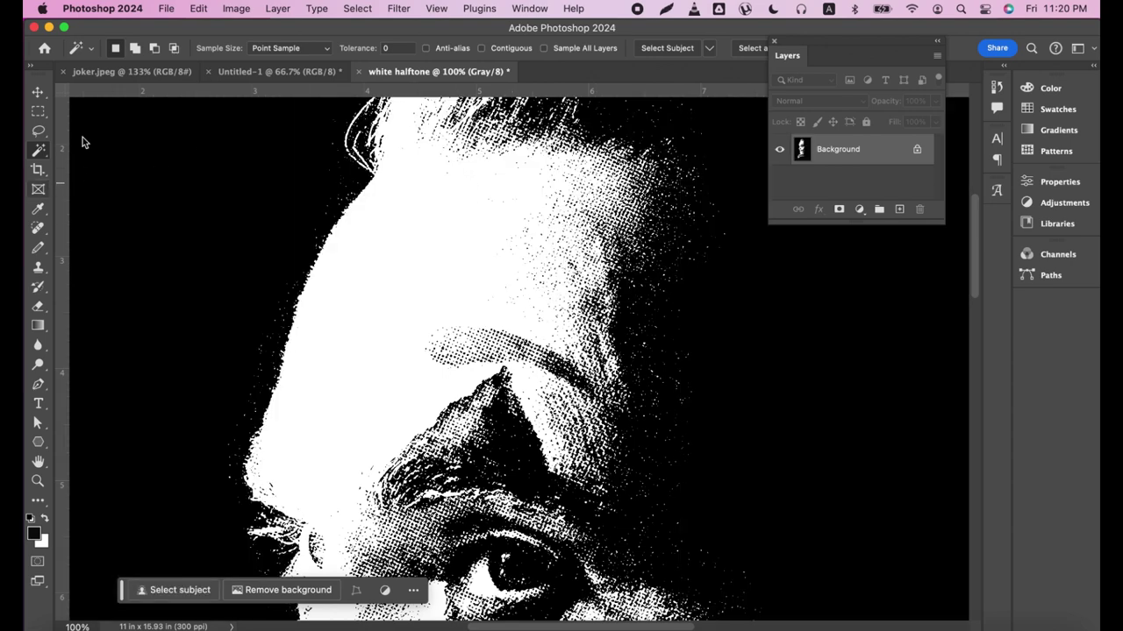
- Magic Wand-select all white dots across the image with Contiguous off
left_click(450, 233)
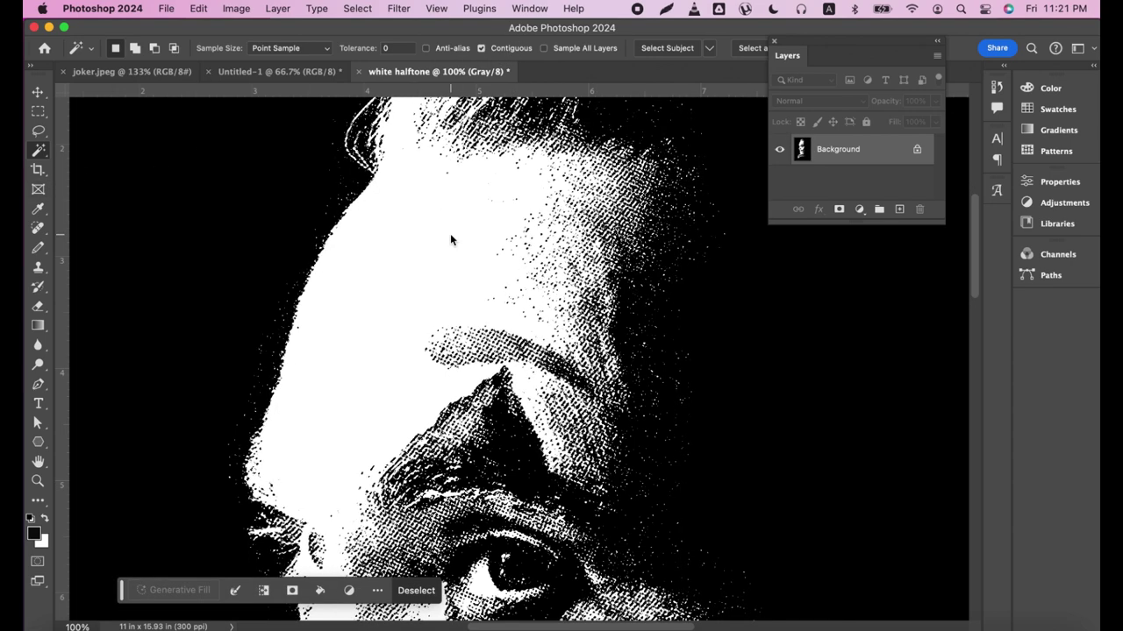
key("super+d")
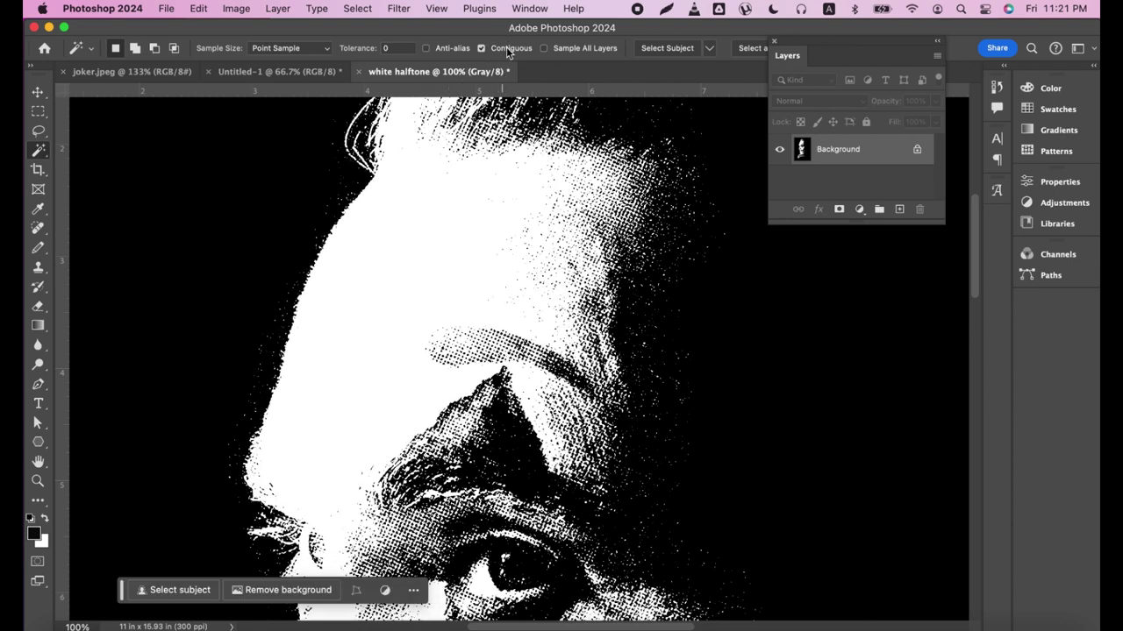
left_click(441, 231)
right_click(441, 231)
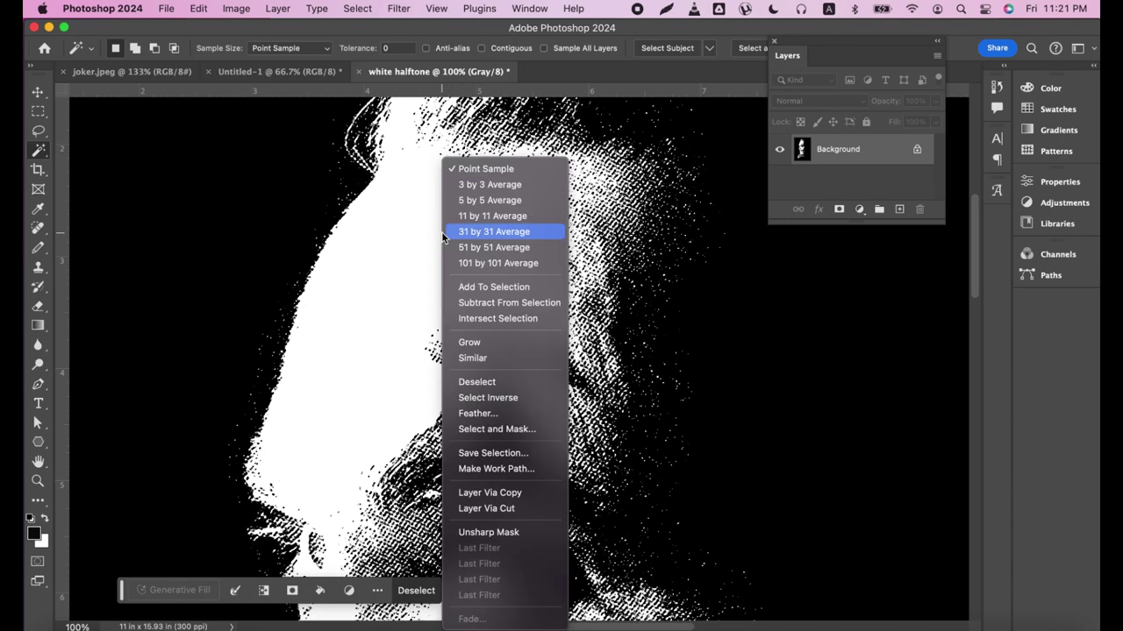
left_click(478, 27)
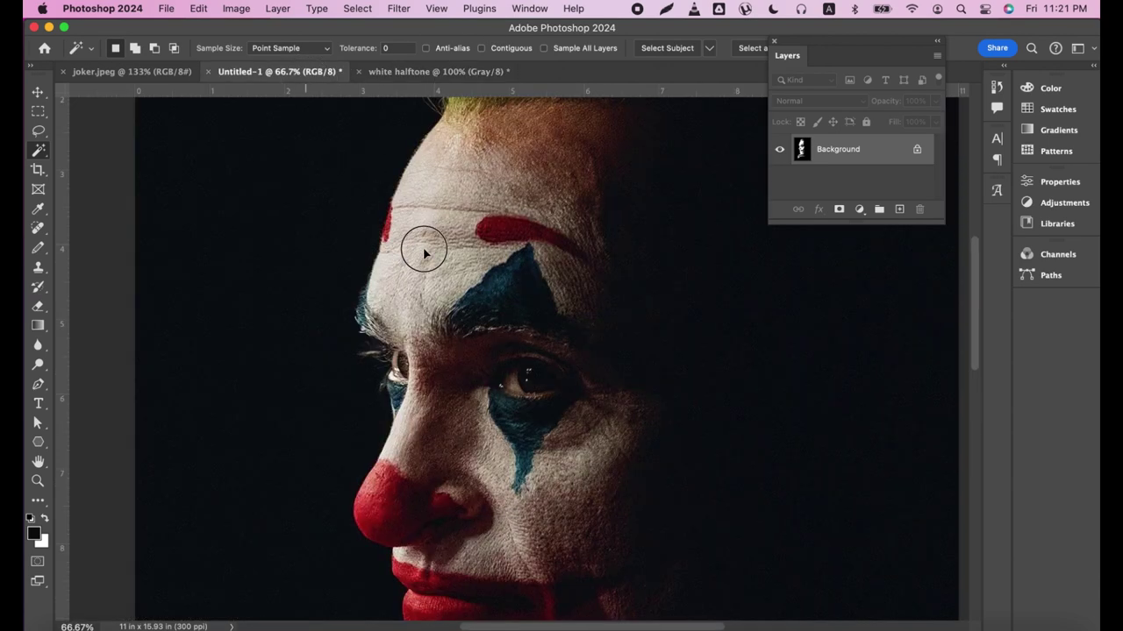
- Carry the white-dot selection onto the Joker photo in Untitled-1 and zoom out
left_click_drag(307, 81, 424, 253)
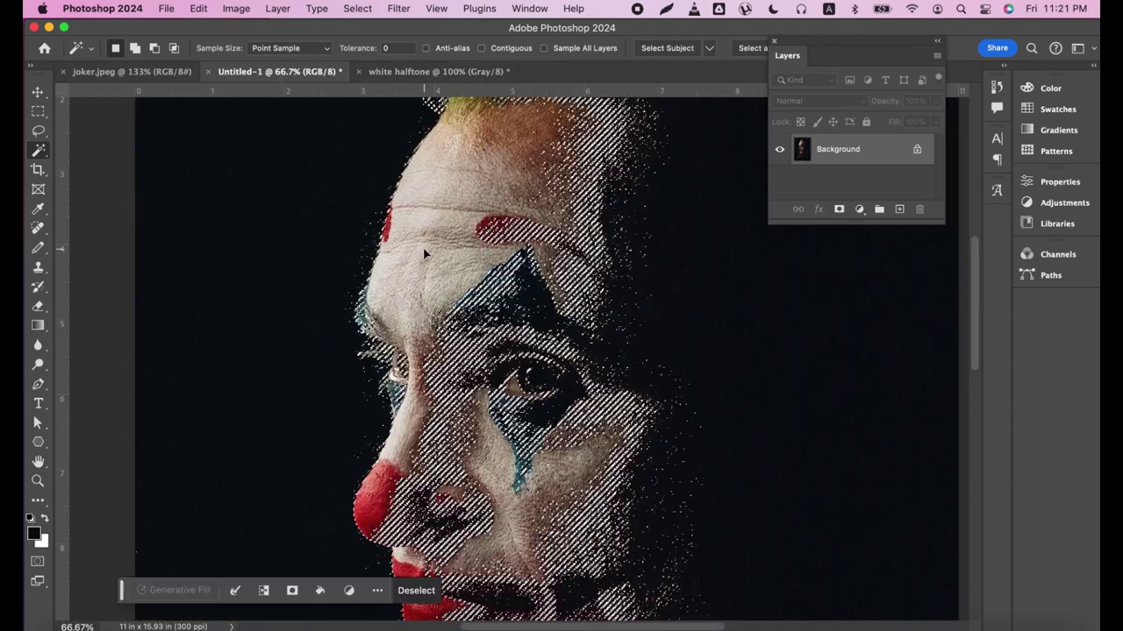
key("z")
left_click(507, 237, "alt")
left_click(507, 237, "alt")
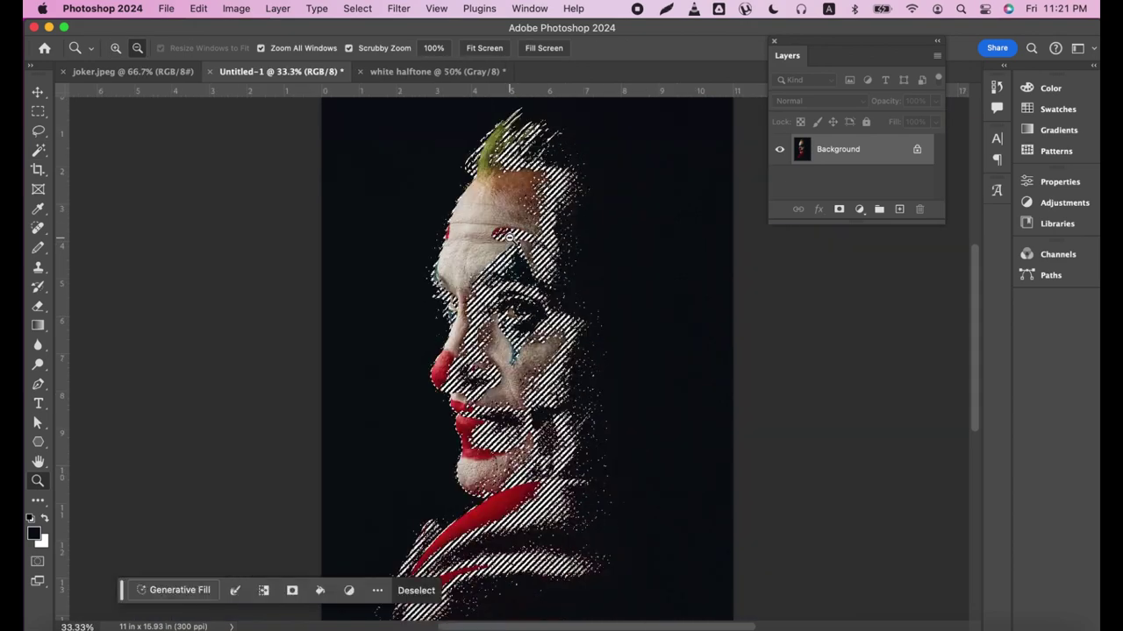
left_click(513, 215, "alt")
- Copy the selected photo area to its own layer and add two empty layers above
key("w")
key("z")
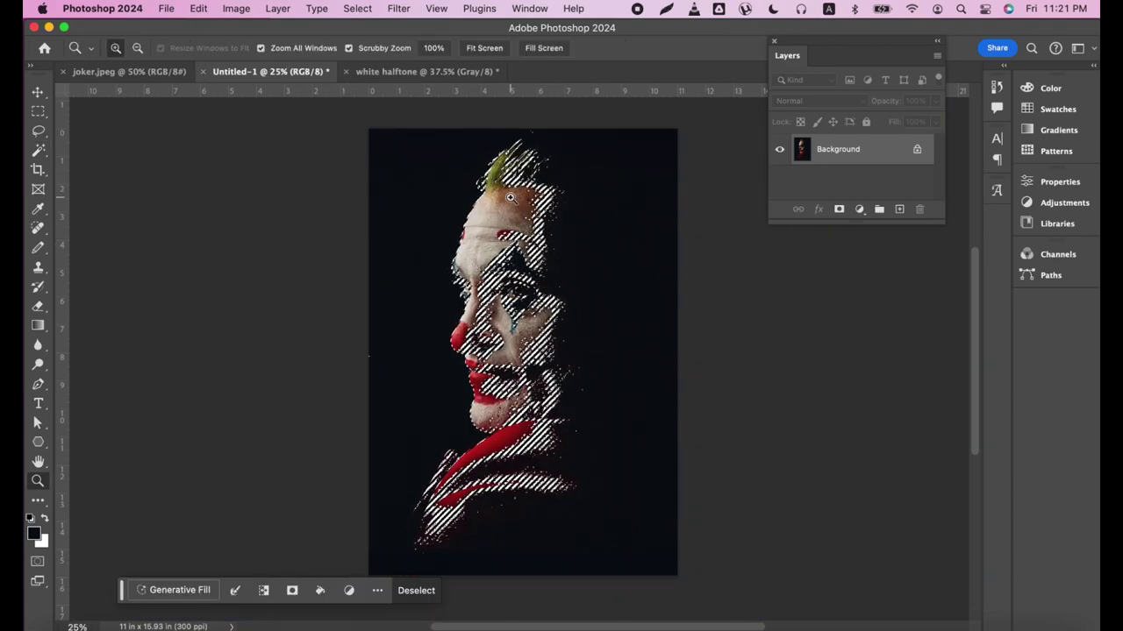
right_click(512, 196)
left_click(701, 48)
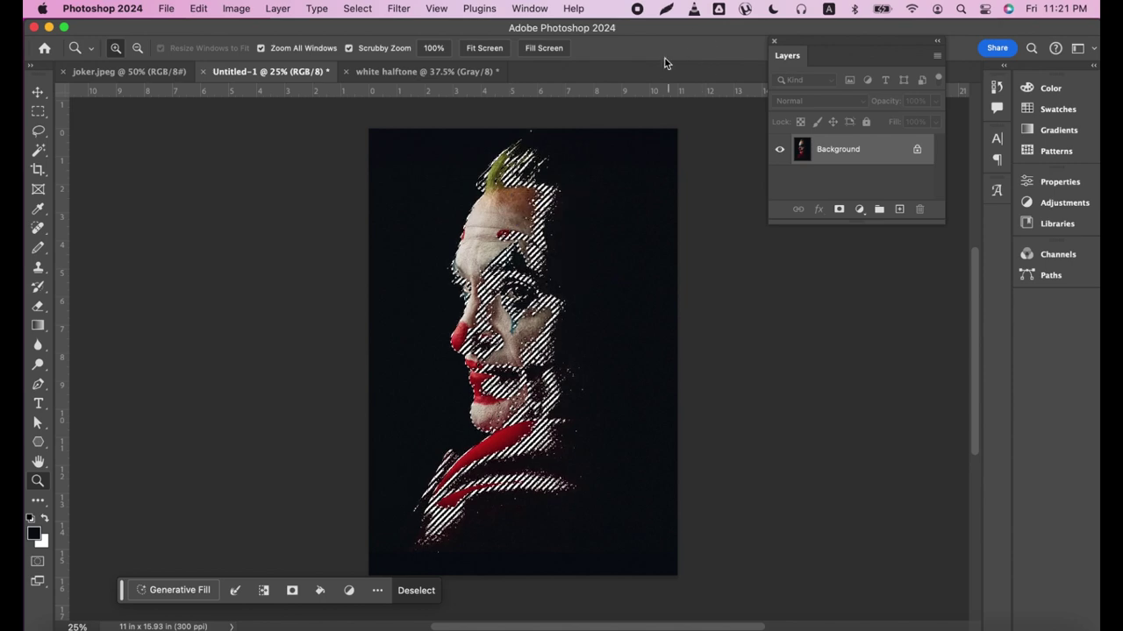
key("w")
right_click(496, 230)
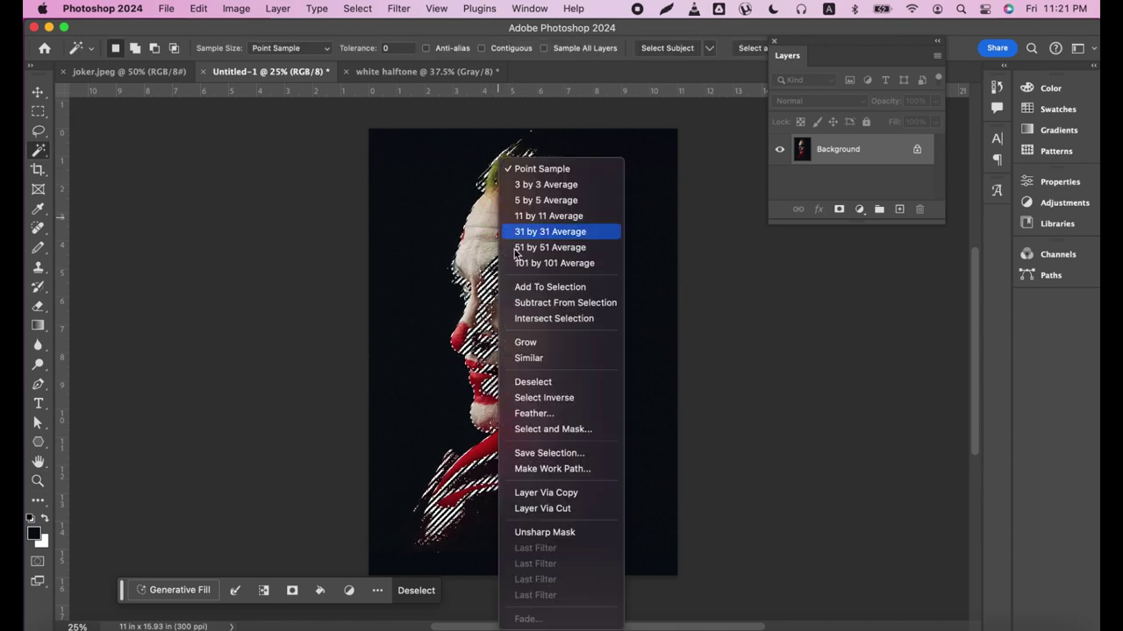
left_click(797, 270)
key("ctrl+j")
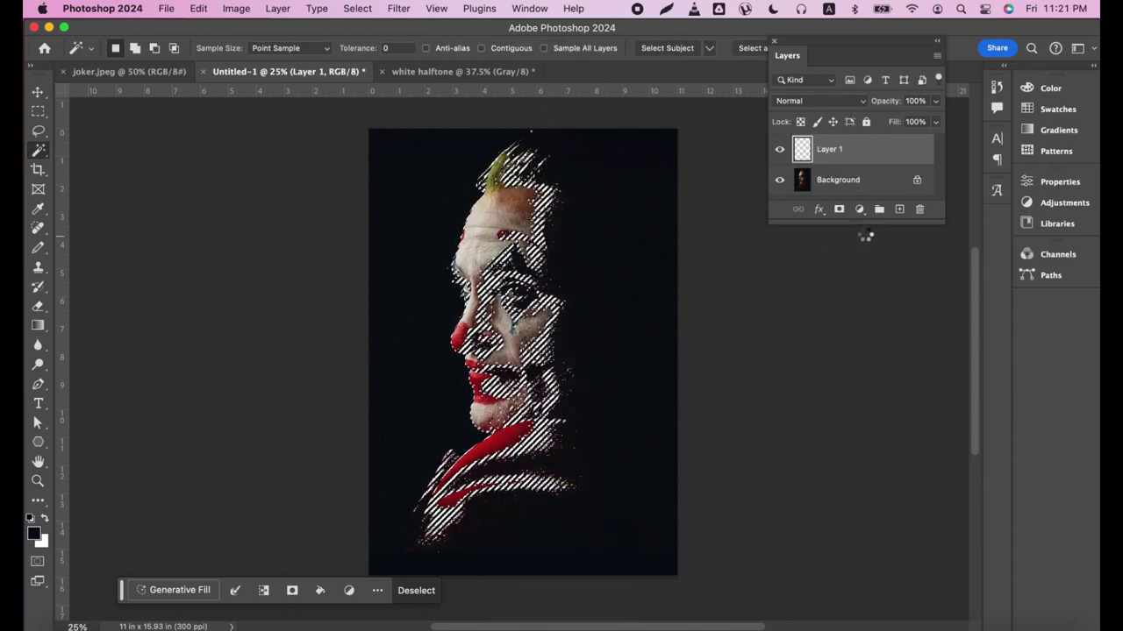
left_click(898, 211)
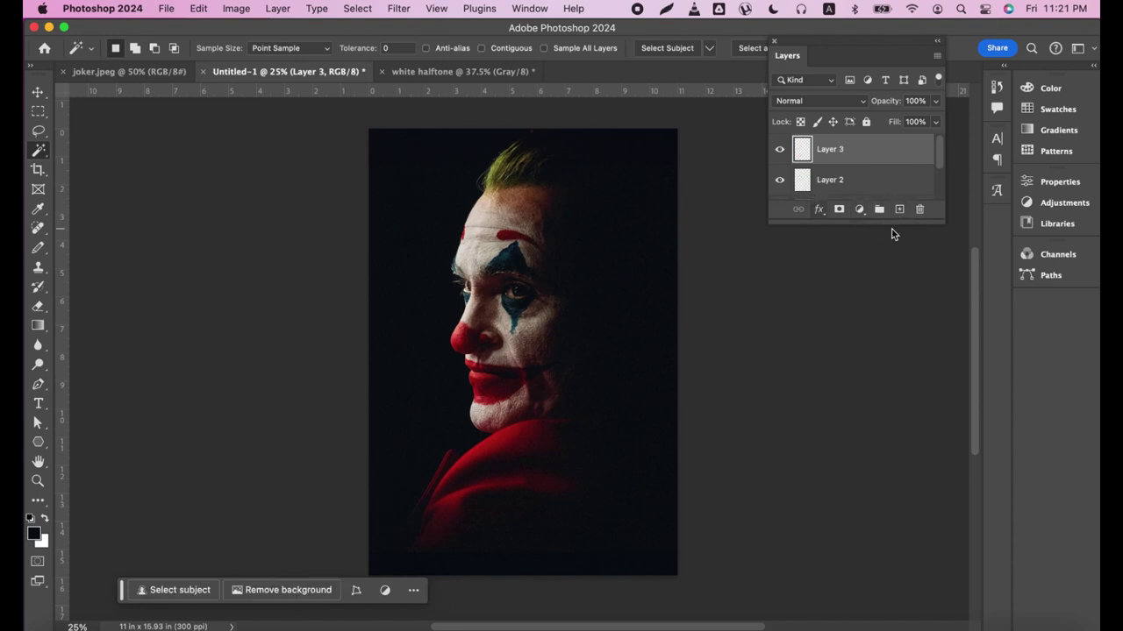
left_click_drag(892, 221, 881, 325)
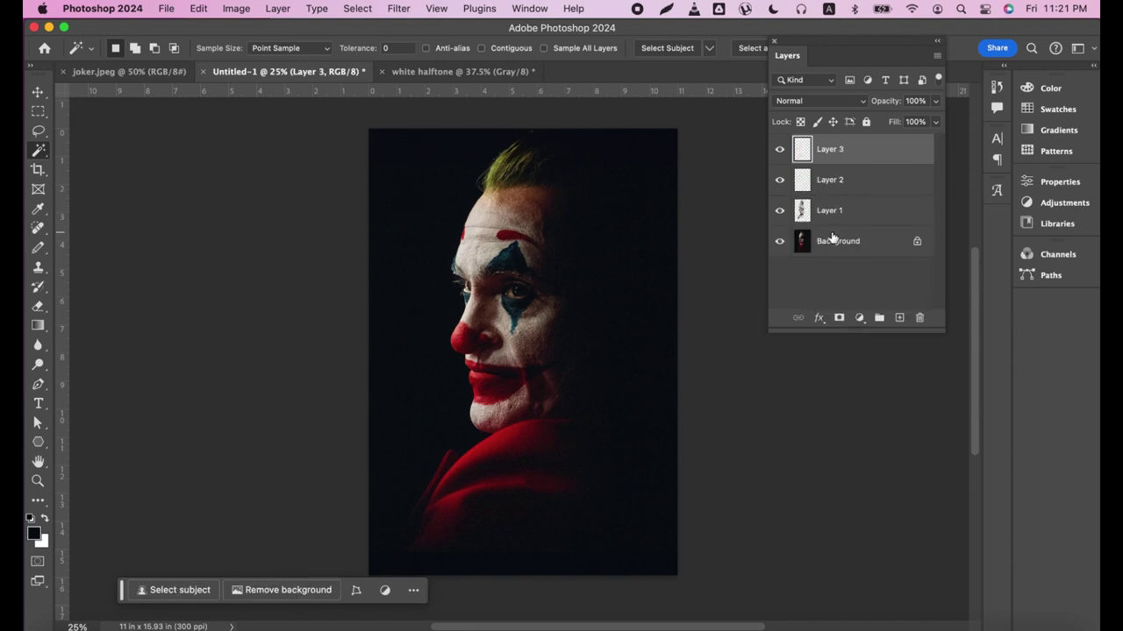
left_click_drag(838, 196, 840, 230)
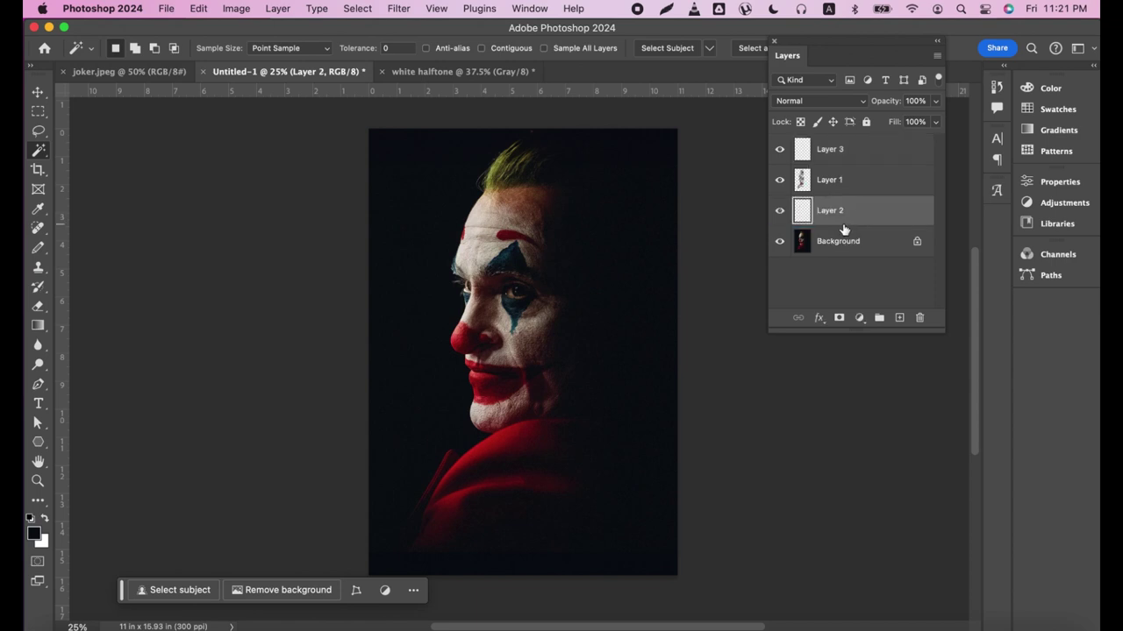
key("alt+BackSpace")
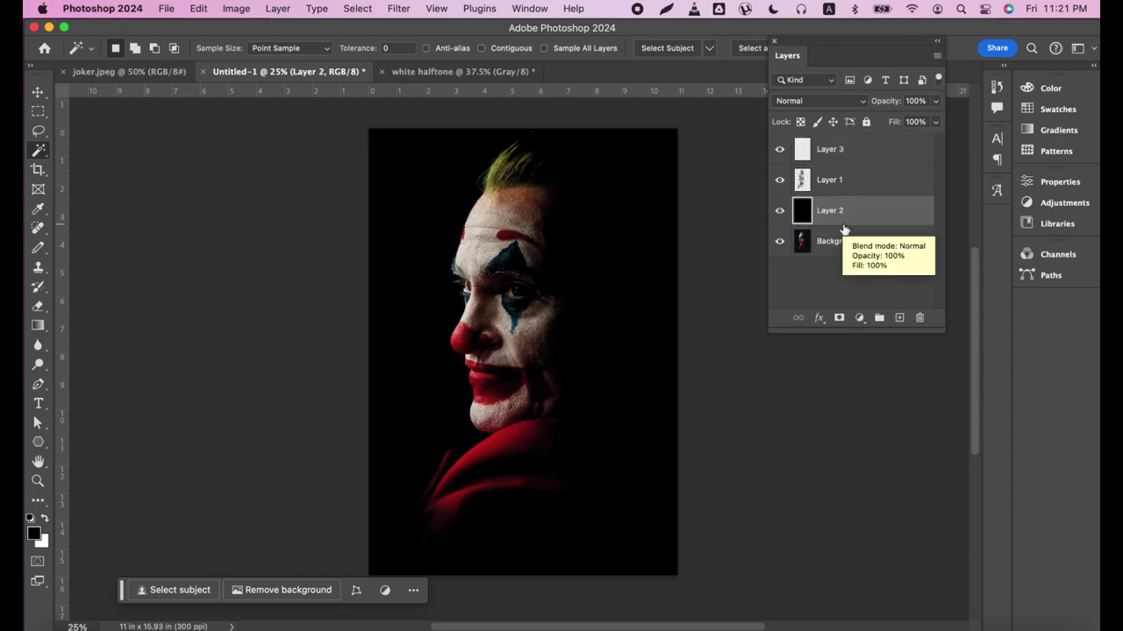
left_click(778, 244)
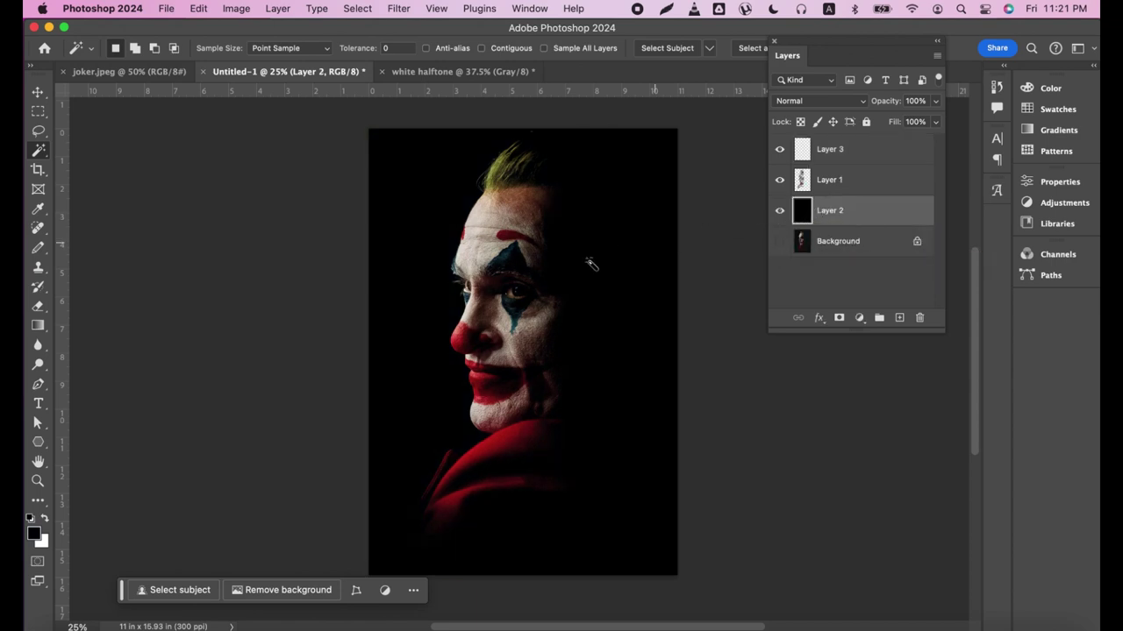
left_click(780, 211)
left_click(570, 269)
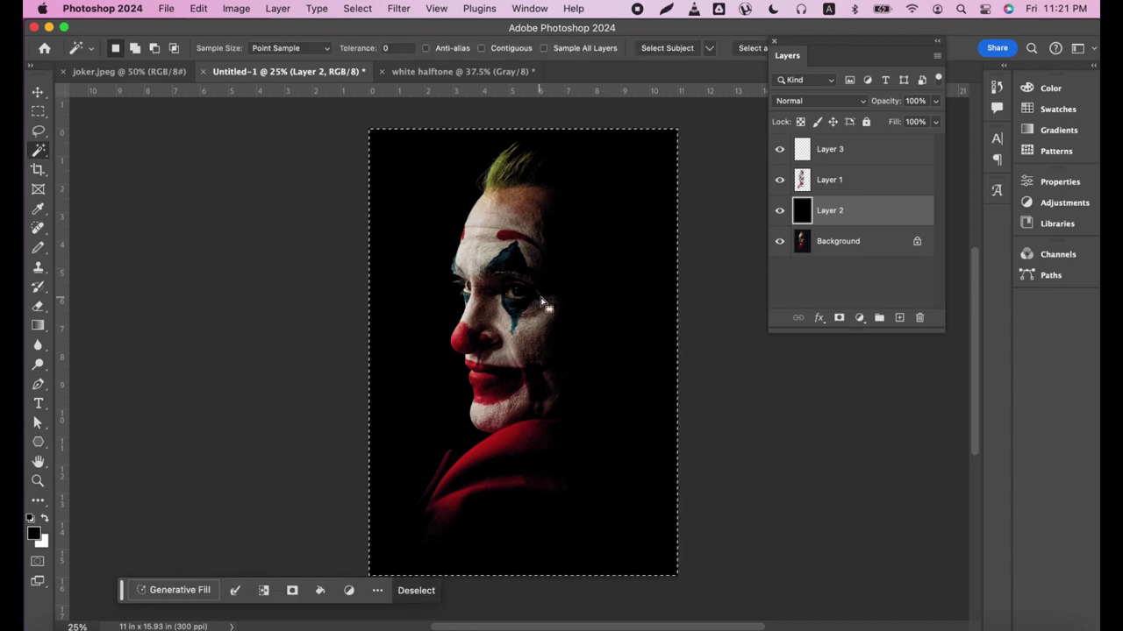
key("ctrl+d")
key("z")
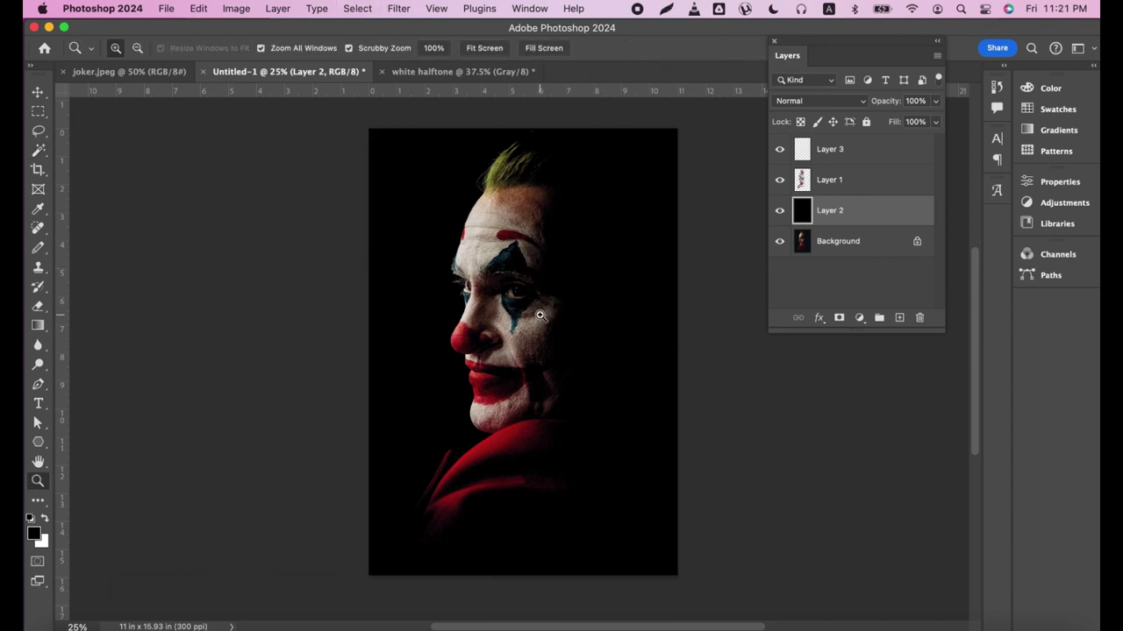
left_click(539, 314)
left_click(544, 303)
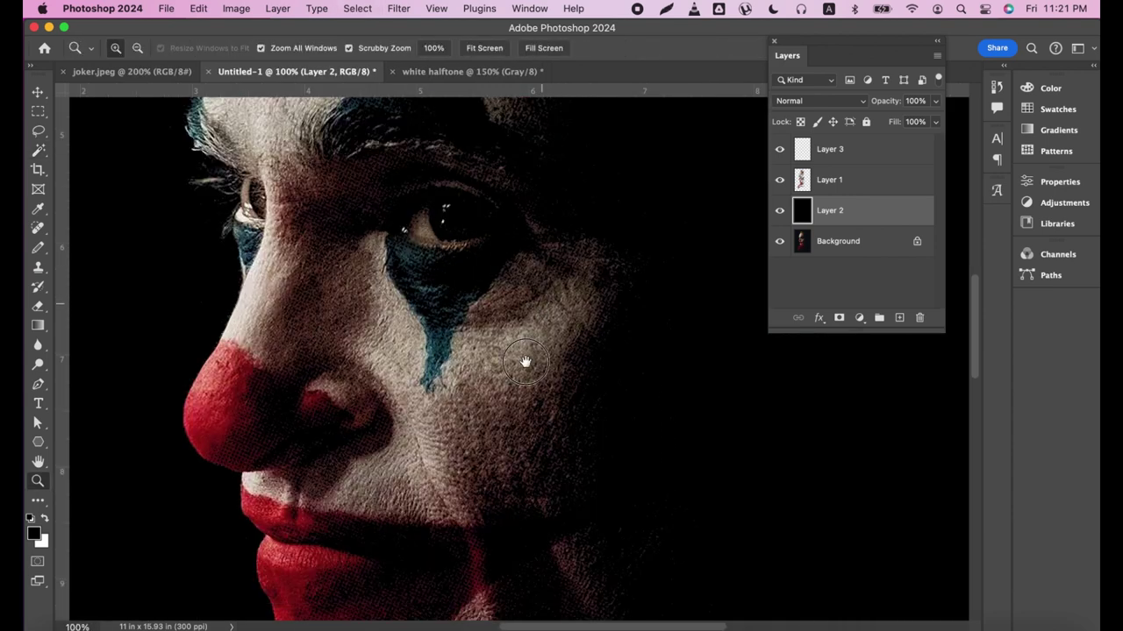
left_click_drag(594, 116, 529, 287)
left_click(377, 322)
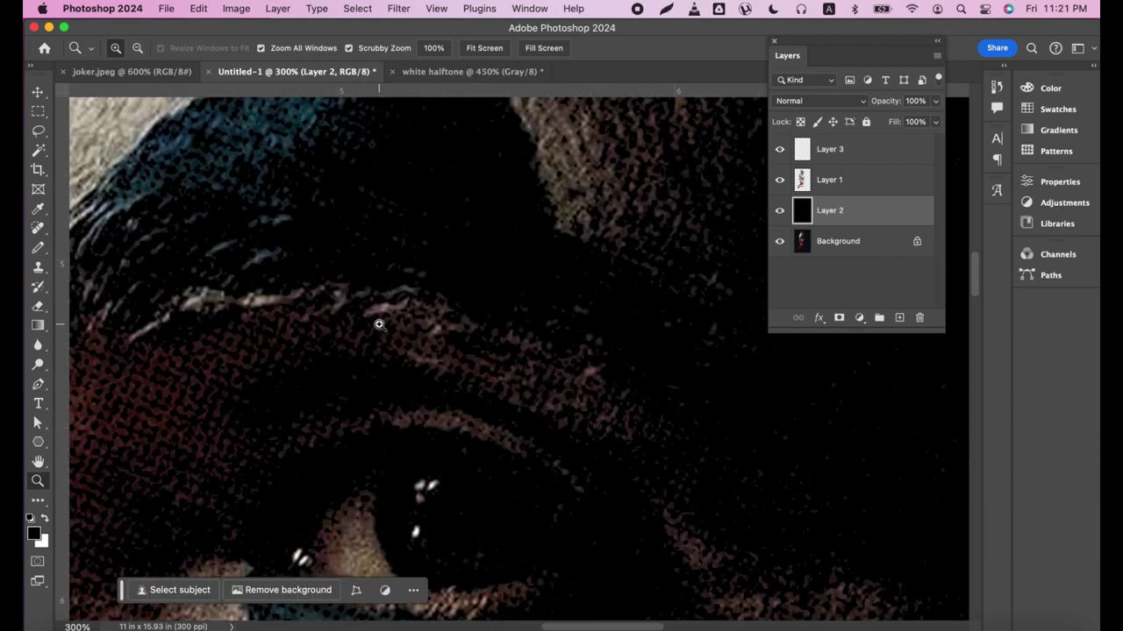
left_click(526, 299, "alt")
left_click(526, 299, "alt")
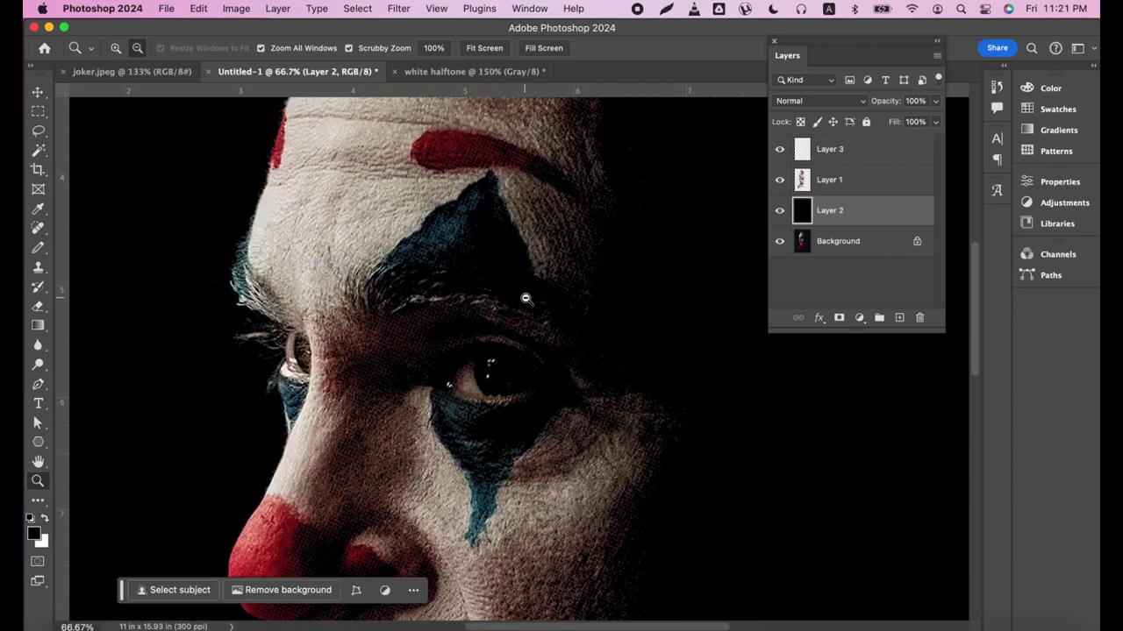
left_click(527, 299, "alt")
left_click(526, 298, "alt")
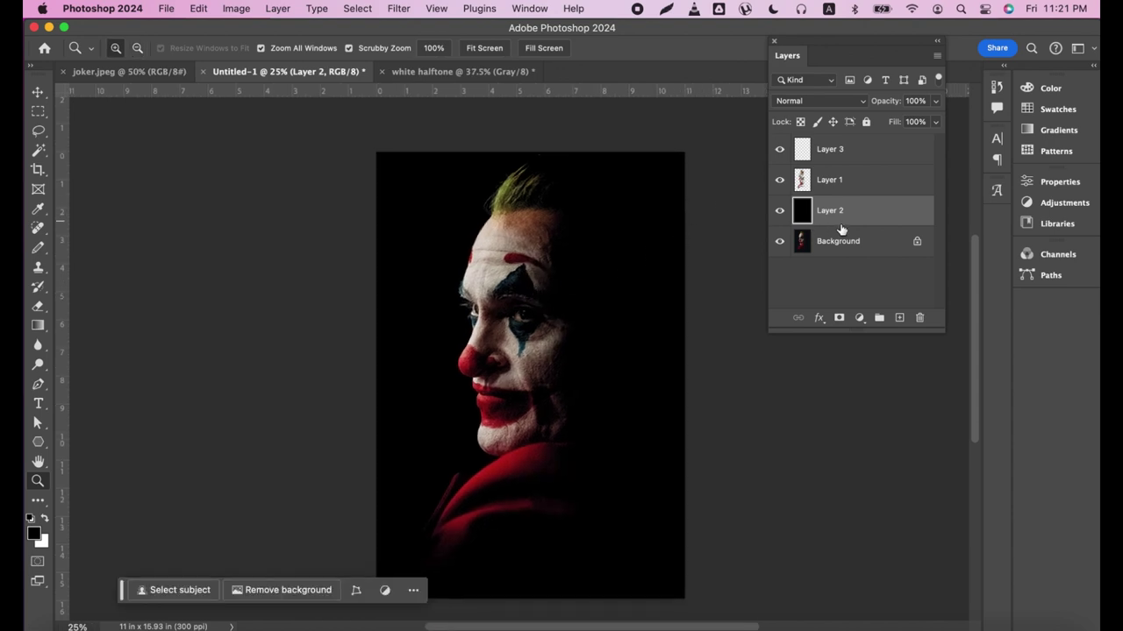
- Rename Layer 1 to 'dtf print' and bring up the recent-files list
double_click(840, 181)
type("dtf print")
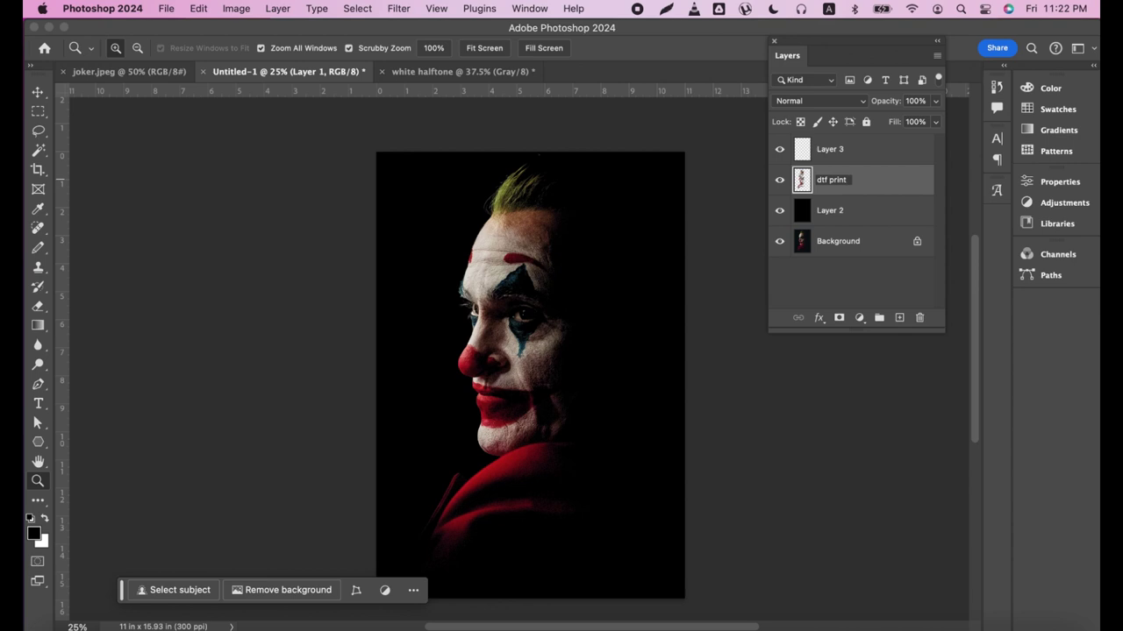
key("Return")
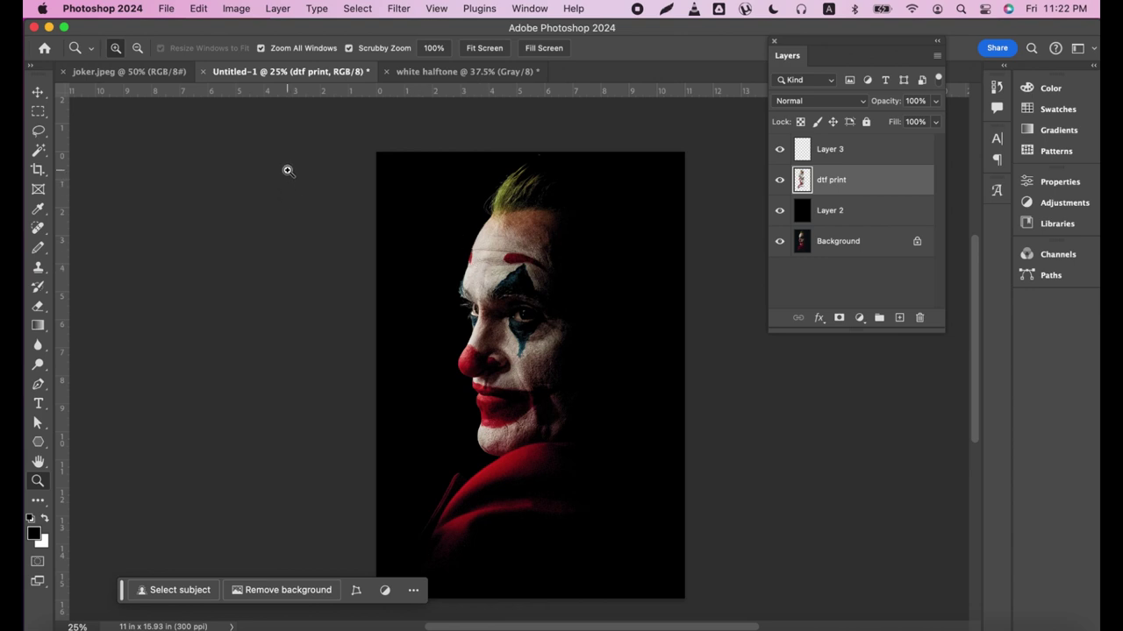
left_click(169, 10)
mouse_move(194, 82)
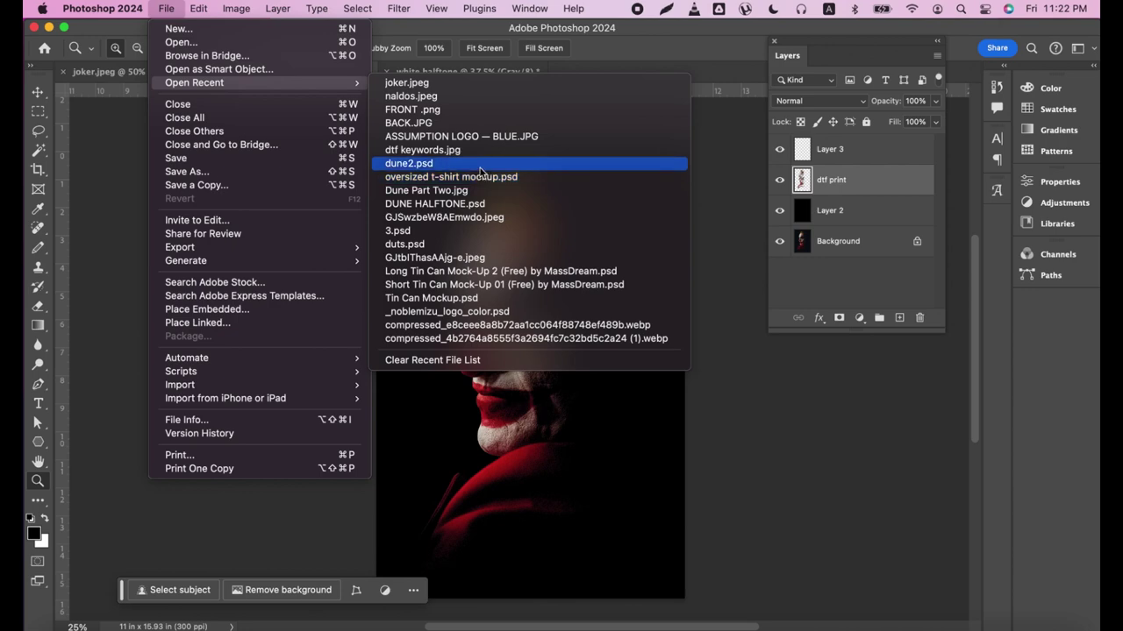
- Bring the 'back' t-shirt layer from dune2.psd into the Untitled-1 Joker document
left_click(480, 164)
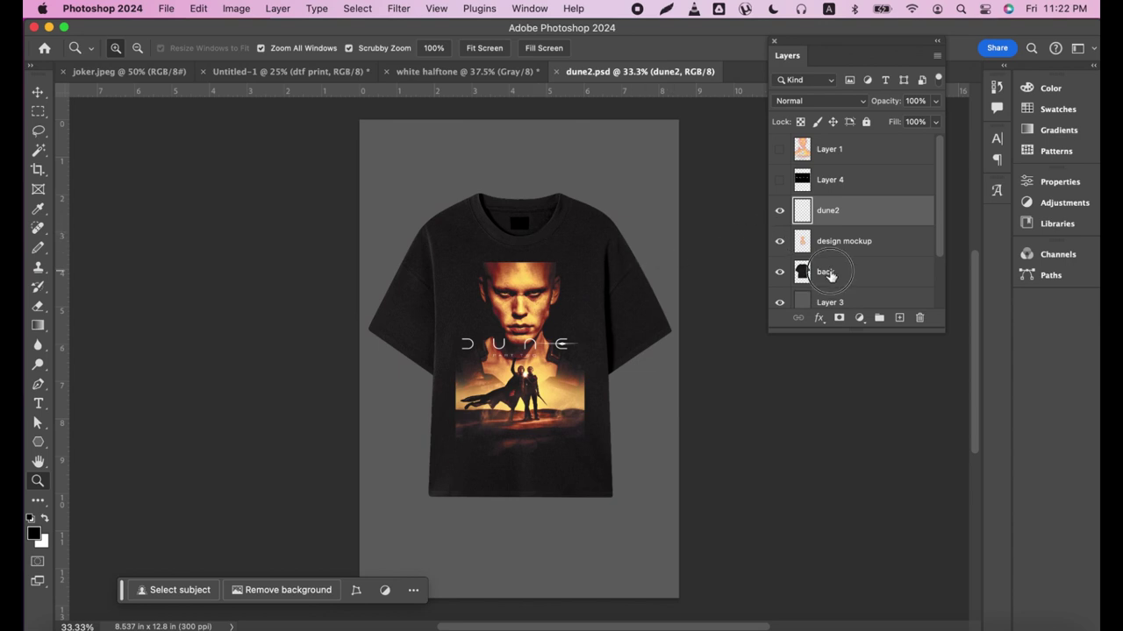
left_click(855, 272)
mouse_move(842, 273)
left_mouse_down()
mouse_move(483, 75)
mouse_move(319, 72)
left_mouse_up()
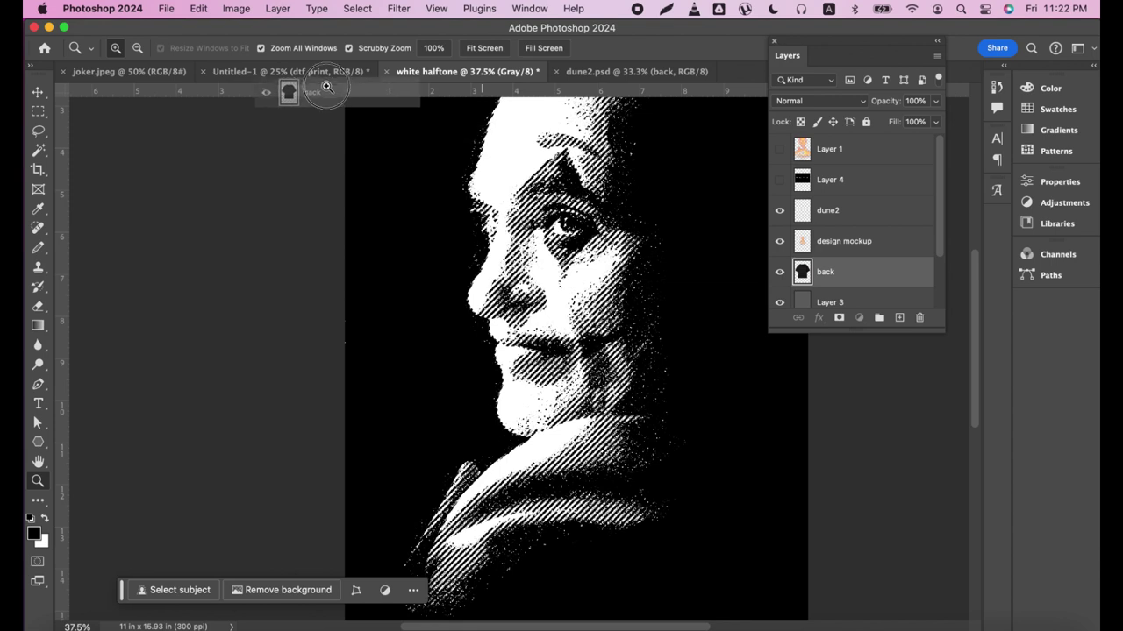
left_click_drag(319, 72, 518, 342)
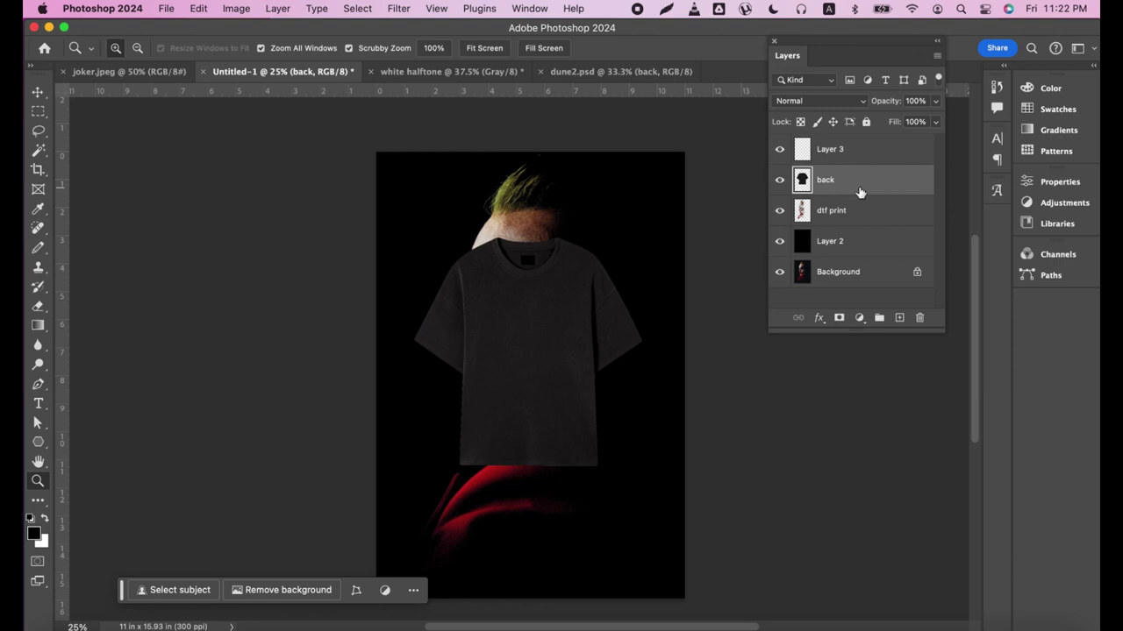
- Move the shirt layer below dtf print and rename it 't-shirt'
left_click_drag(864, 189, 864, 225)
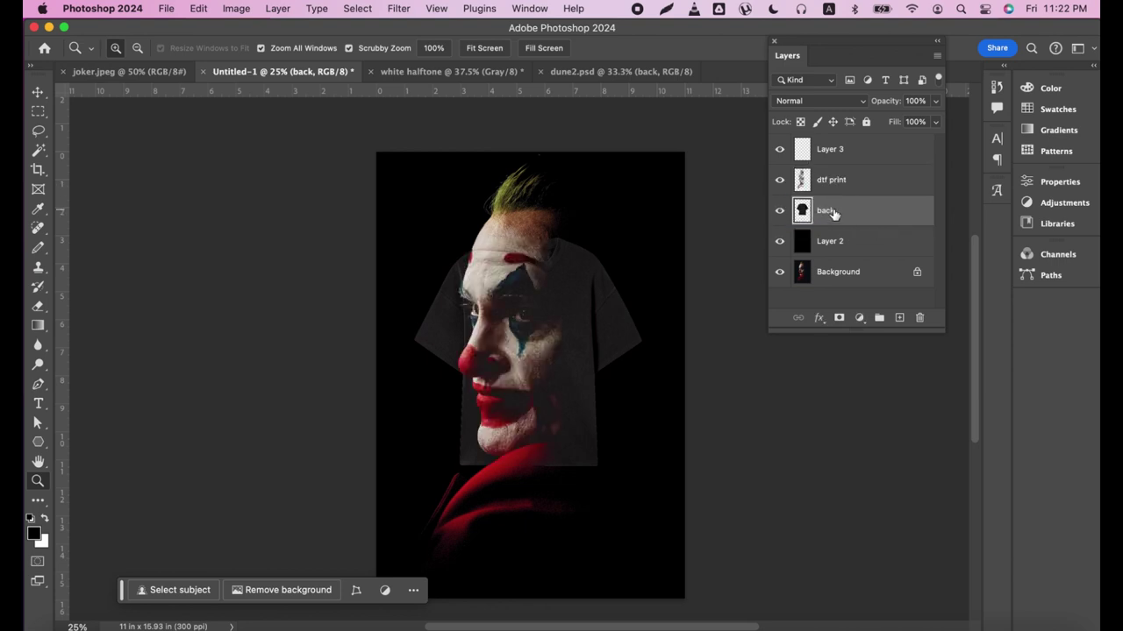
double_click(832, 211)
type("t-shirt")
key("Return")
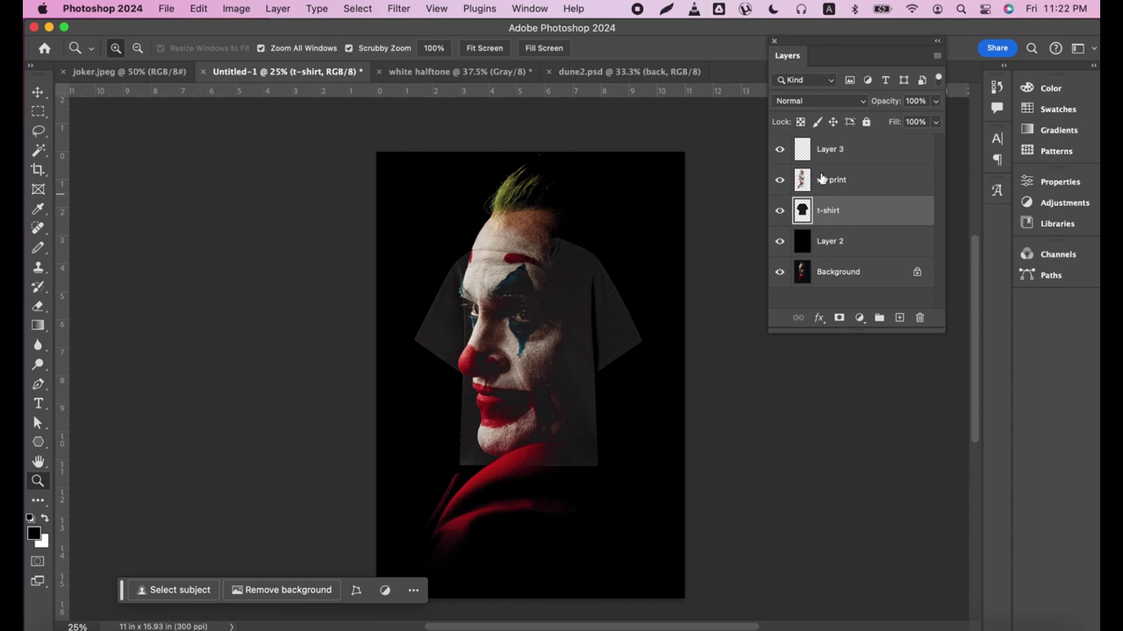
left_click(828, 180)
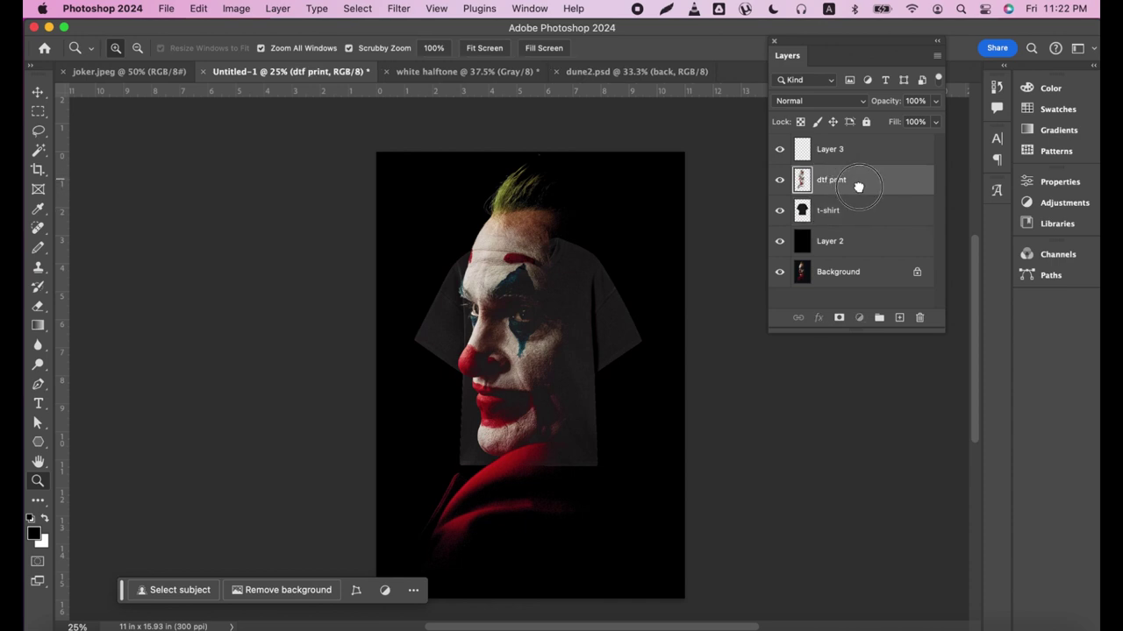
- Duplicate the dtf print layer and name the copy 'design mock up'
left_click_drag(856, 186, 899, 317)
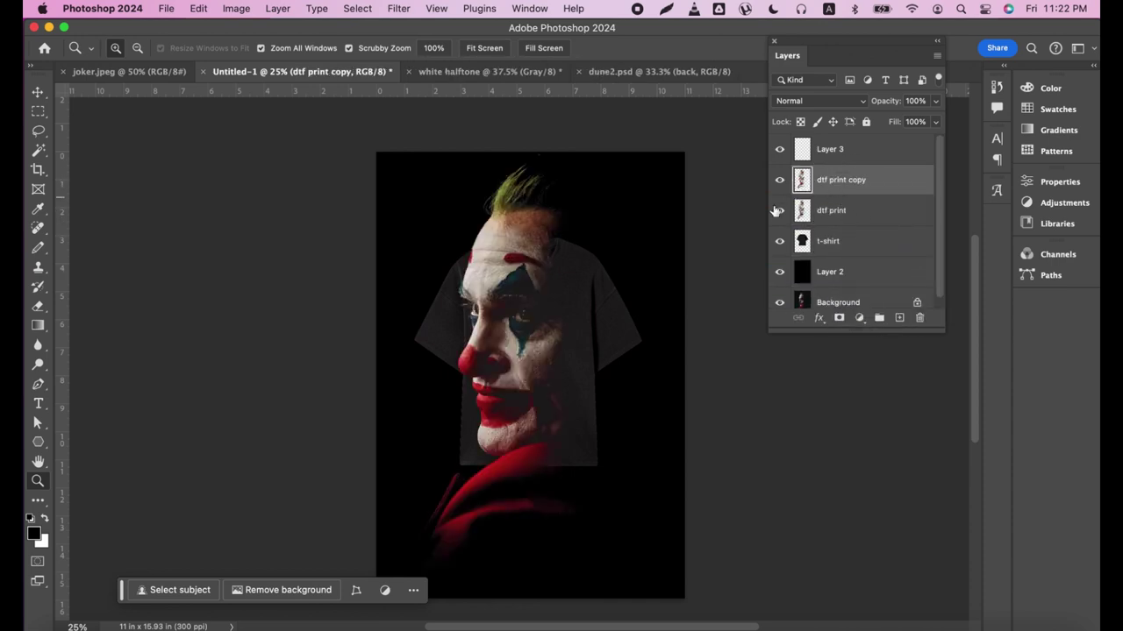
double_click(840, 179)
type("t")
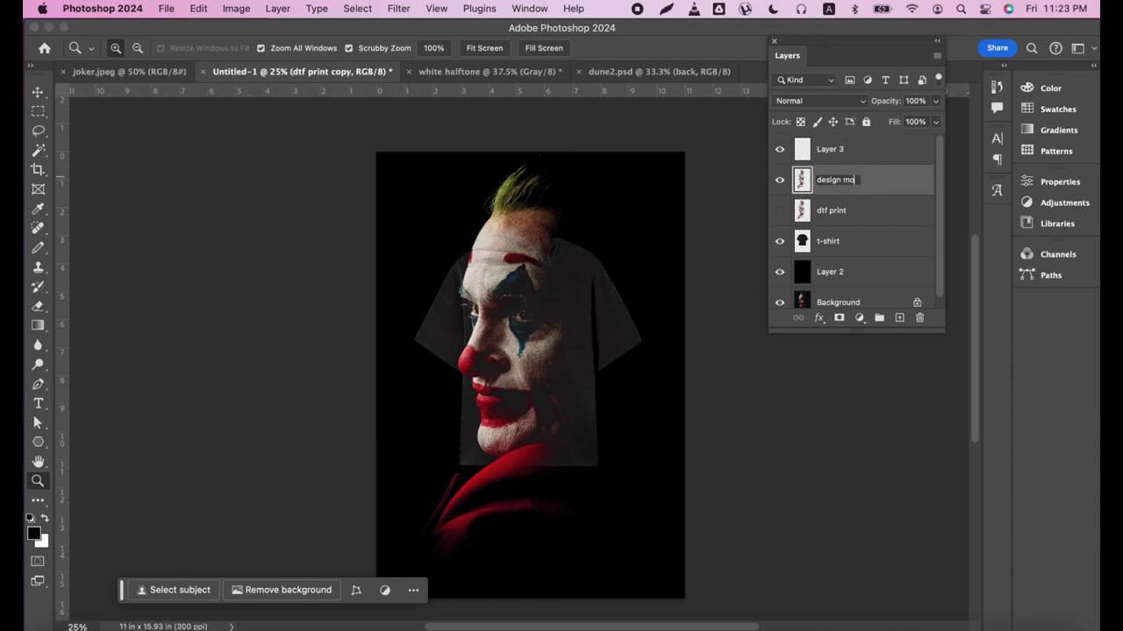
type("ck up")
key("Return")
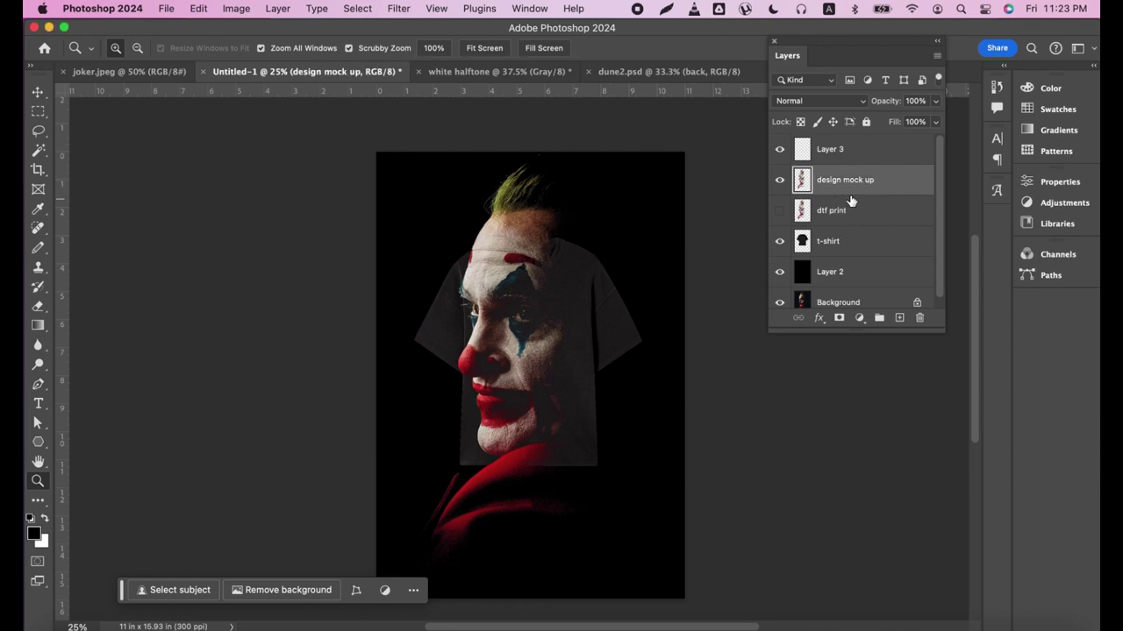
- Try scaling the copy to about 38%, cancel the transform, and hide the layer
key("ctrl+t")
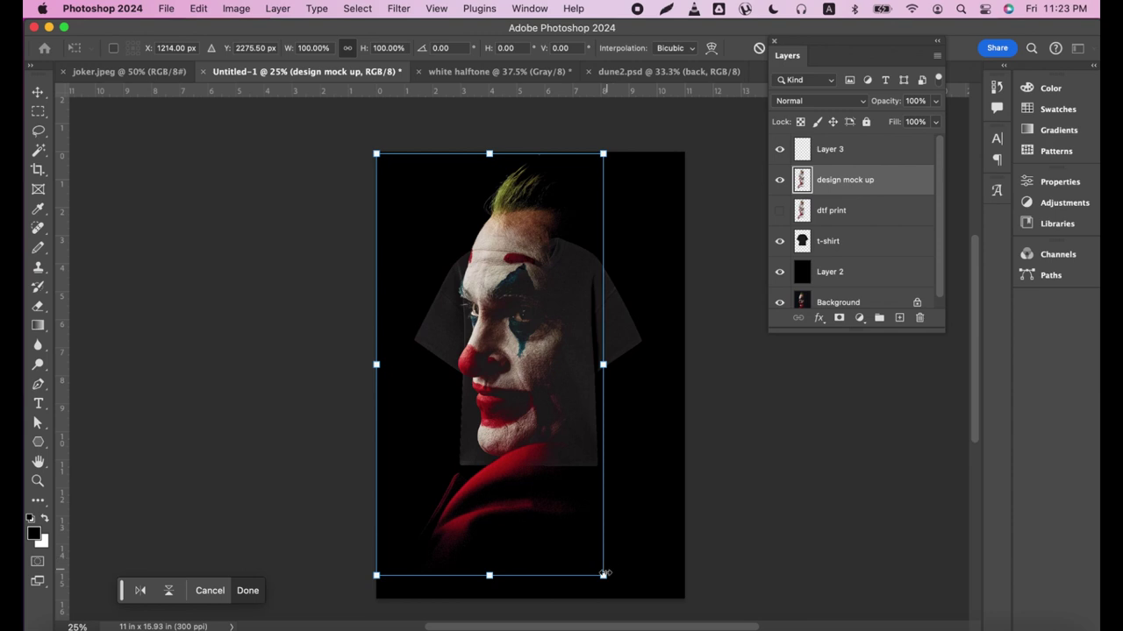
left_click_drag(604, 574, 544, 436)
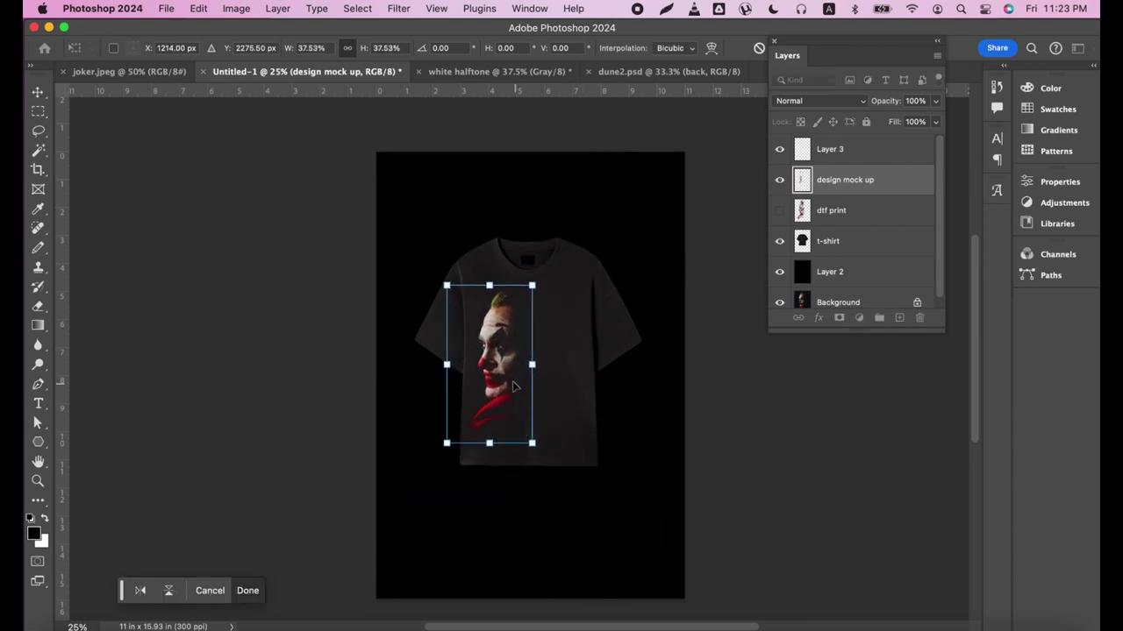
left_click_drag(513, 386, 538, 389)
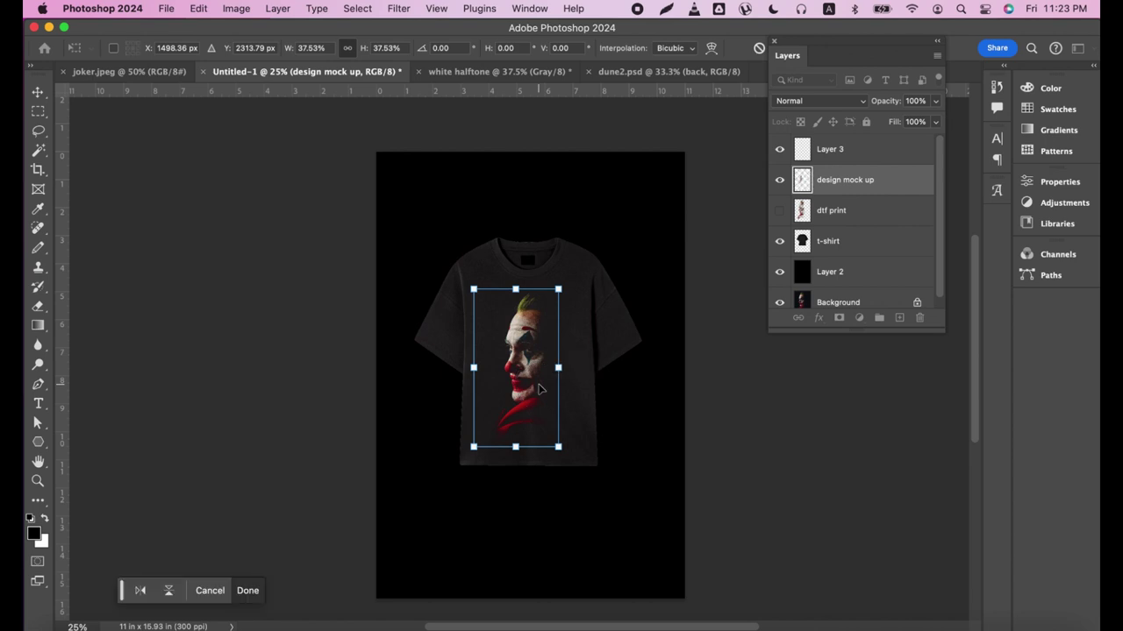
key("Escape")
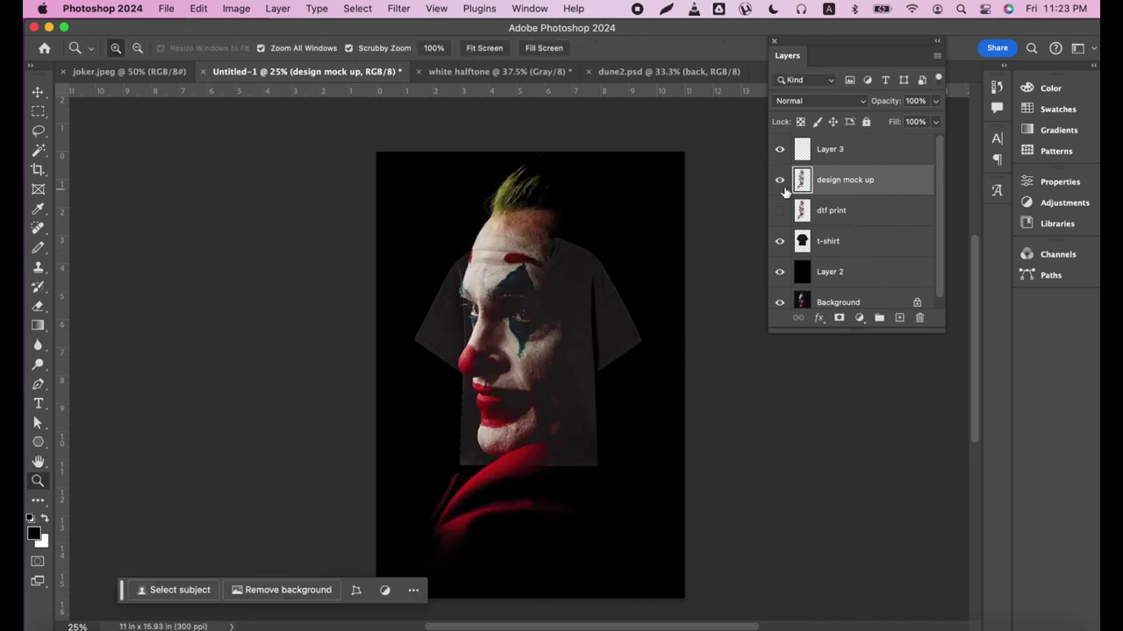
left_click(780, 180)
- Add a new layer above Layer 2, beneath the t-shirt, and fill it with medium grey
left_click(842, 244)
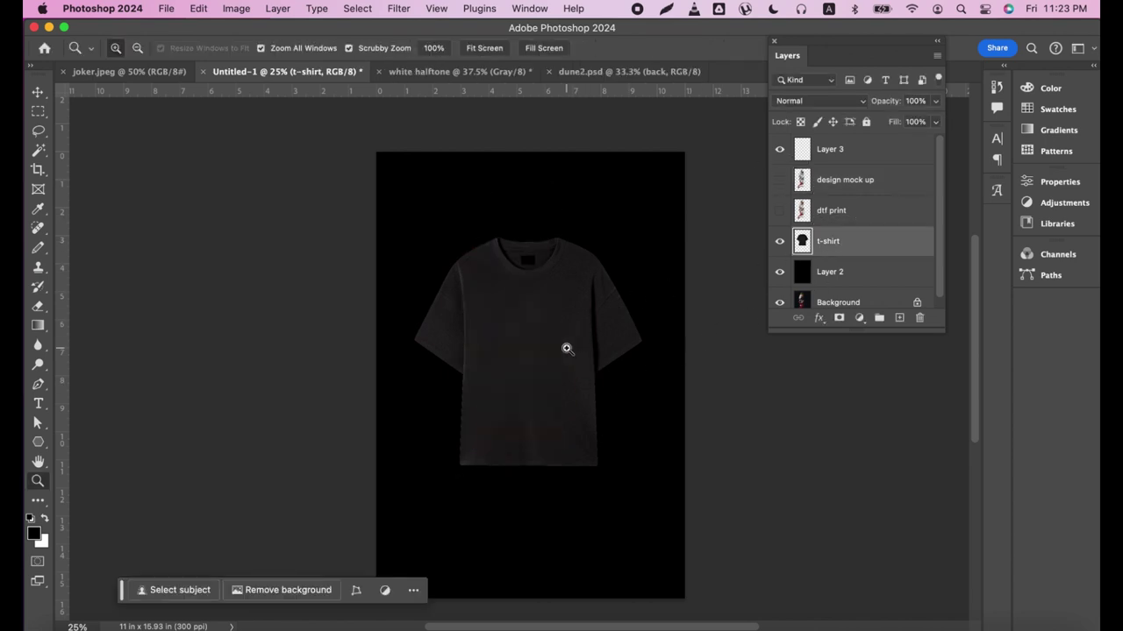
left_click(567, 348, "alt")
key("i")
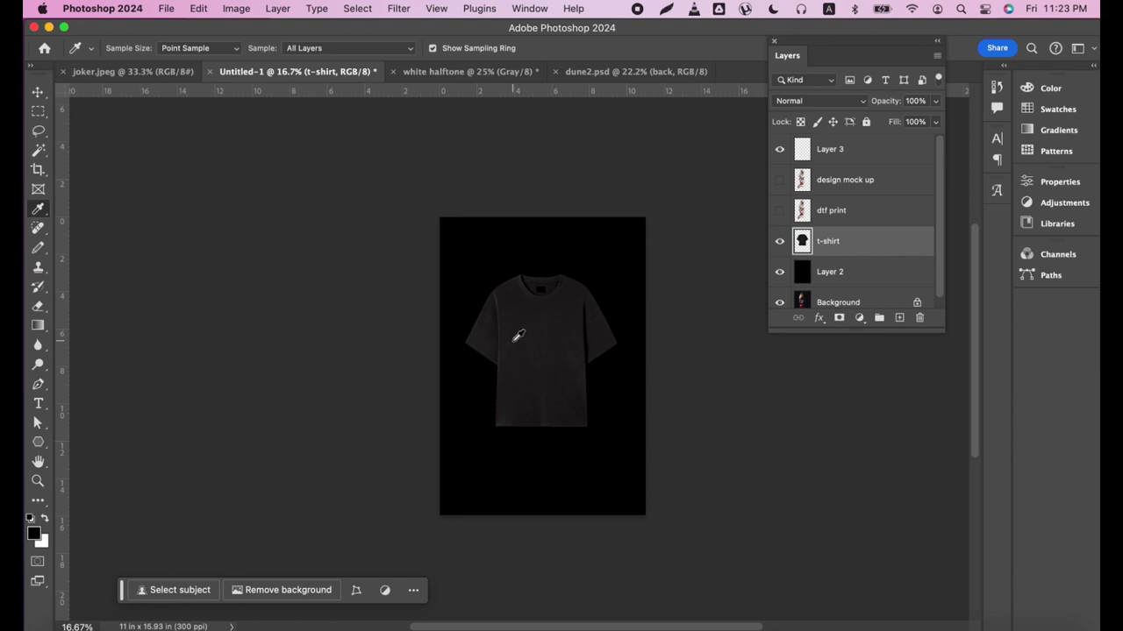
left_click(840, 270)
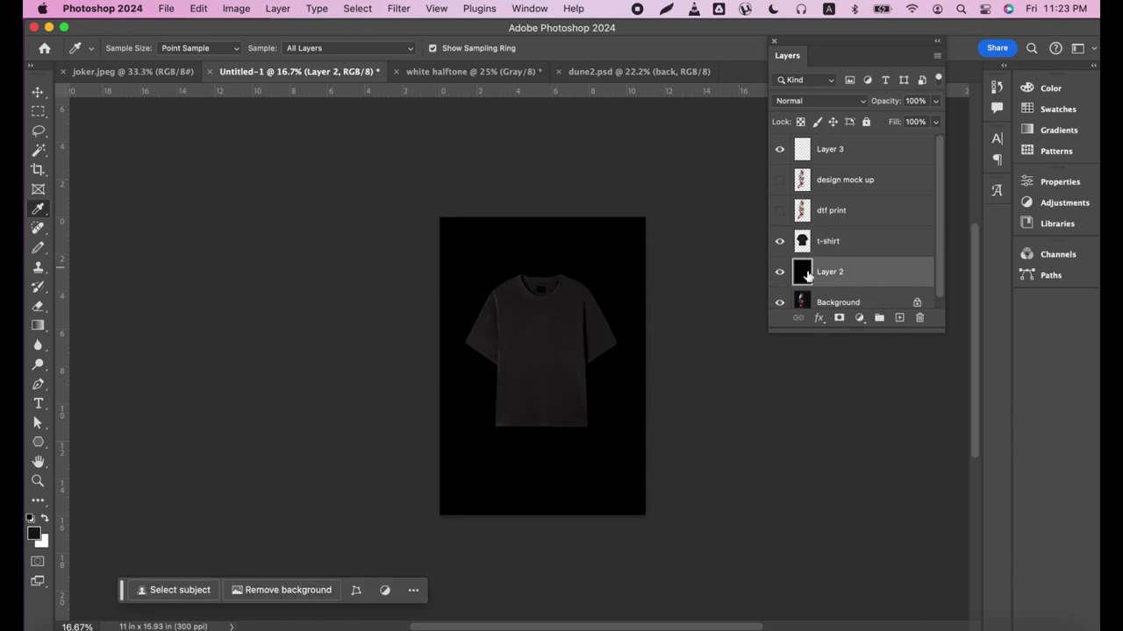
left_click(899, 317)
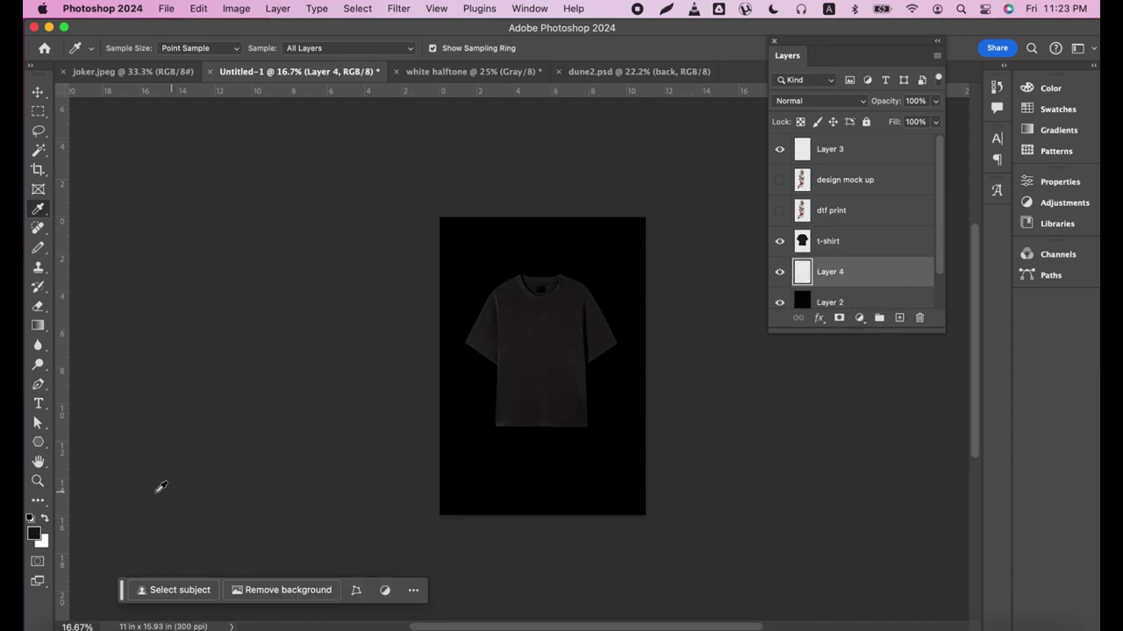
left_click(32, 537)
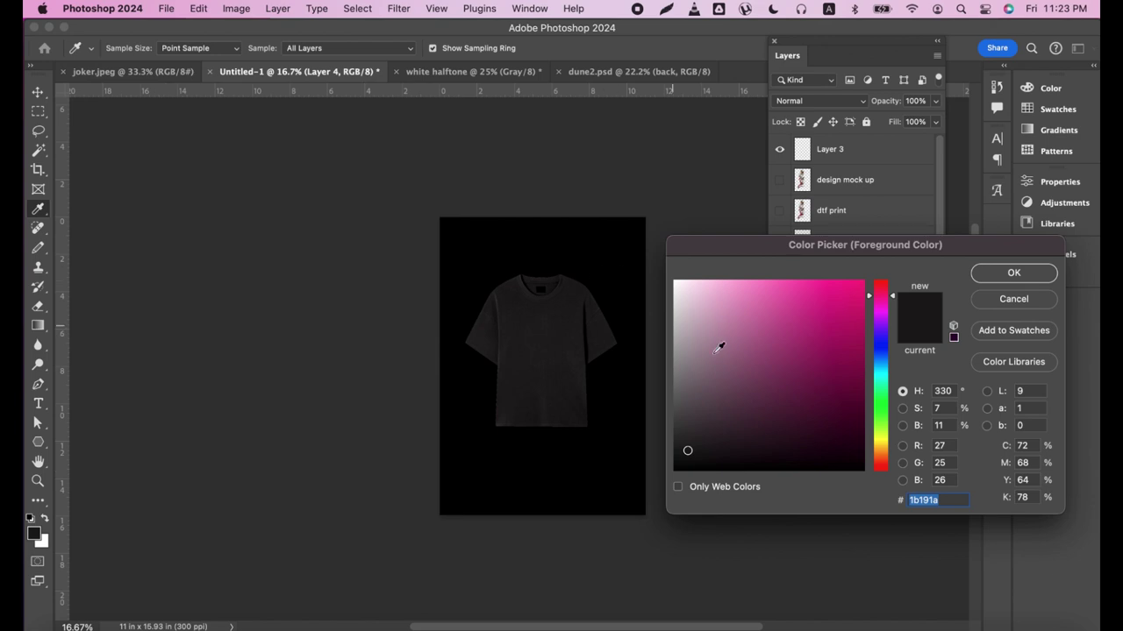
left_click(677, 394)
left_click(1013, 273)
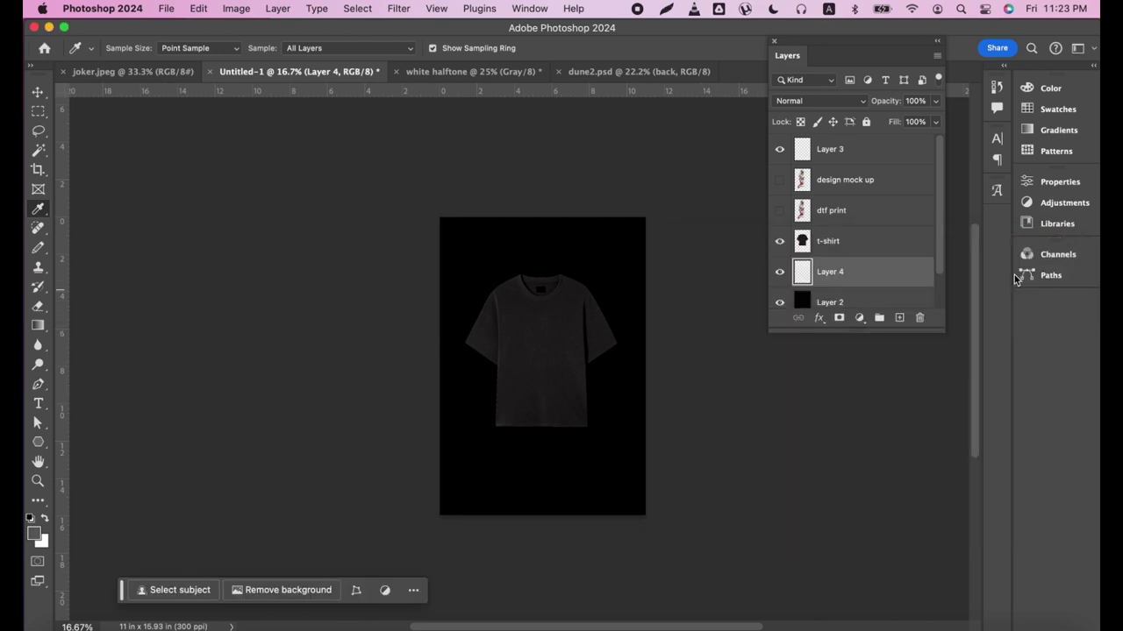
key("alt+BackSpace")
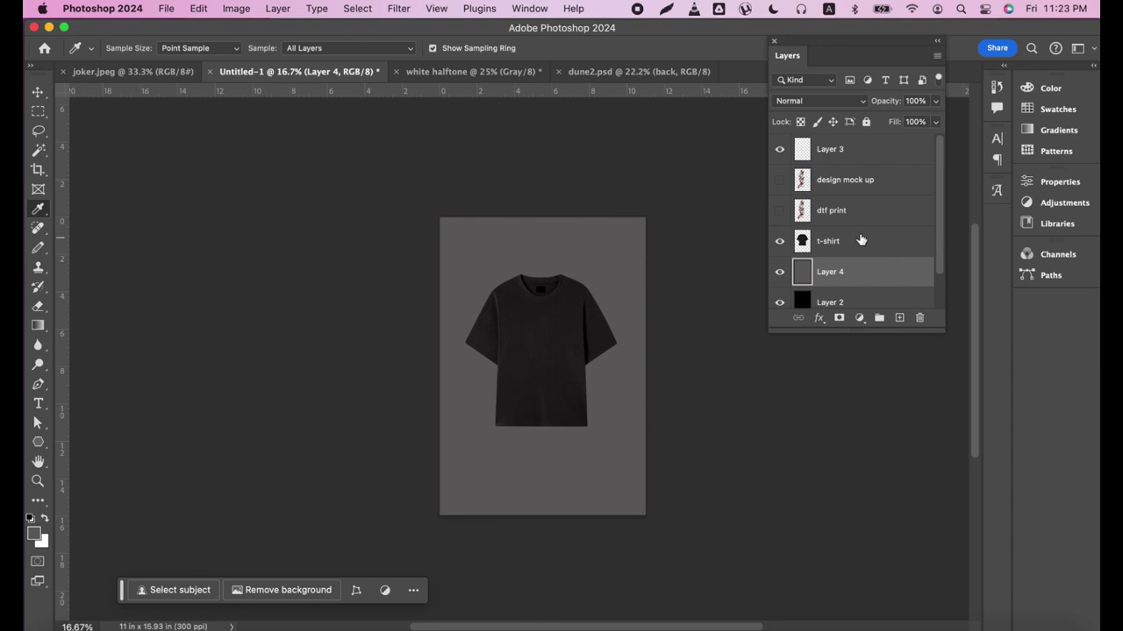
double_click(860, 239)
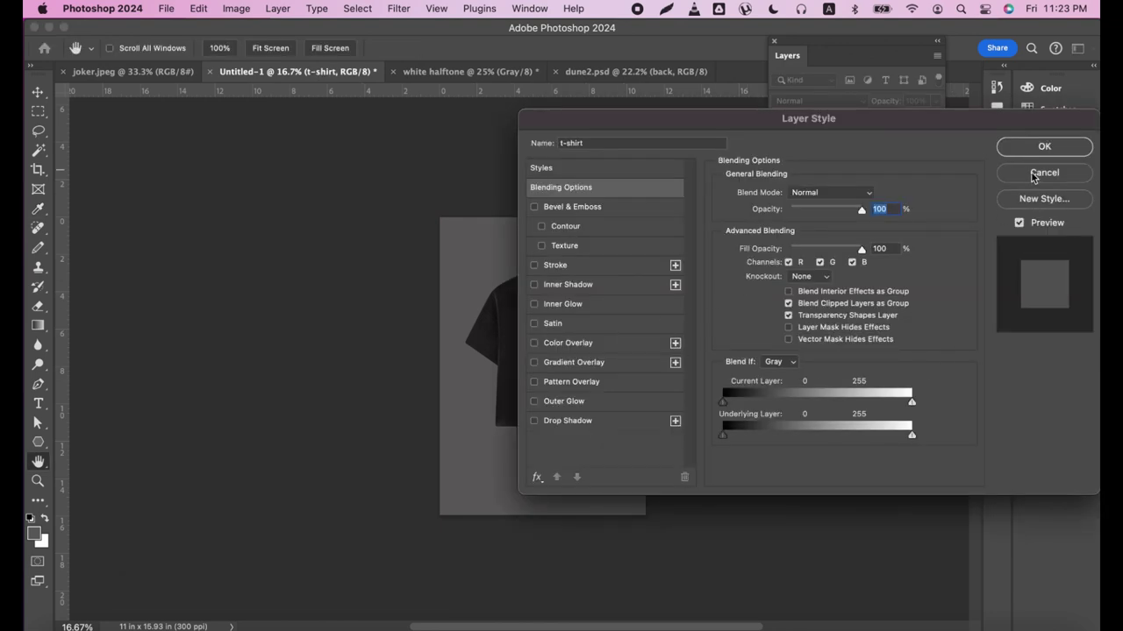
- Enlarge the t-shirt to about 134% and nudge it to recentre on the grey backdrop
left_click(1044, 173)
key("ctrl+t")
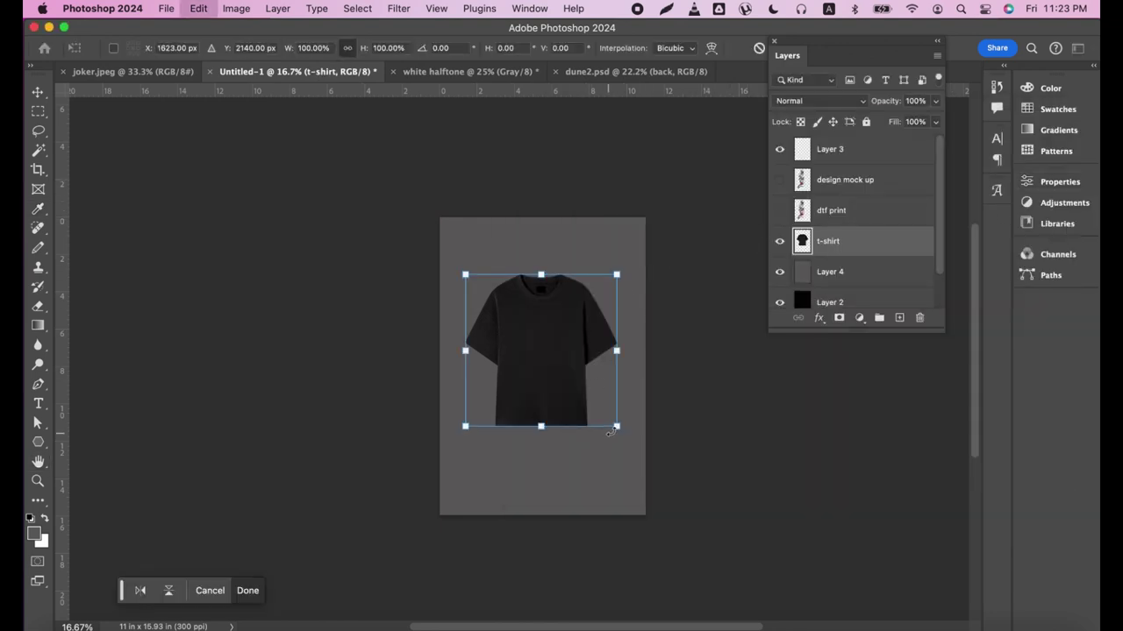
left_click_drag(617, 427, 642, 452)
left_click_drag(587, 418, 586, 418)
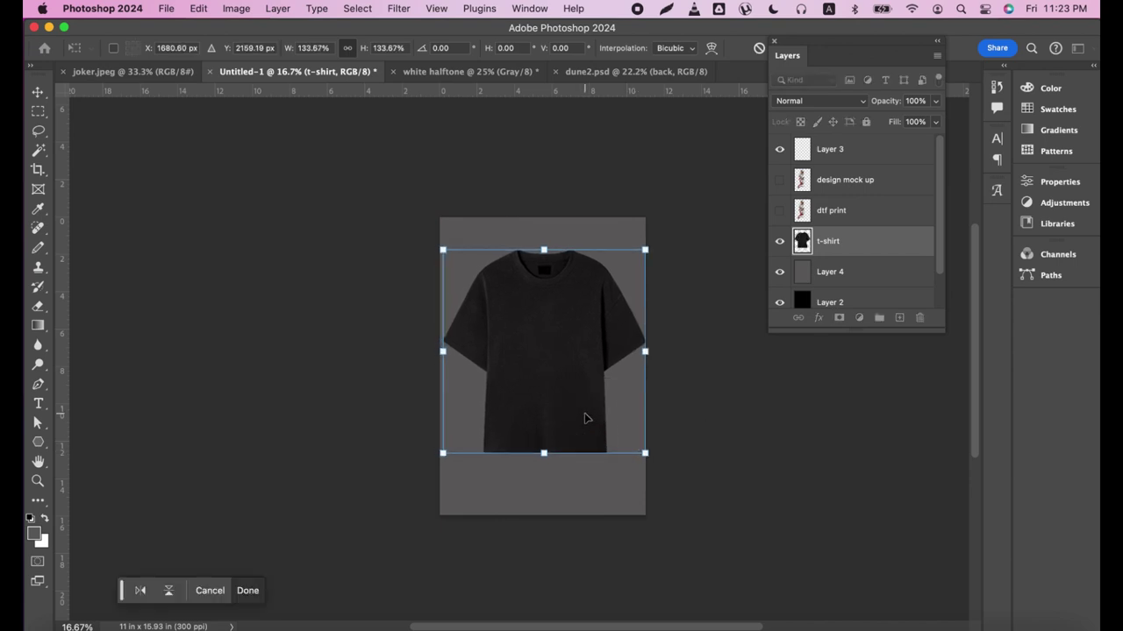
key("i")
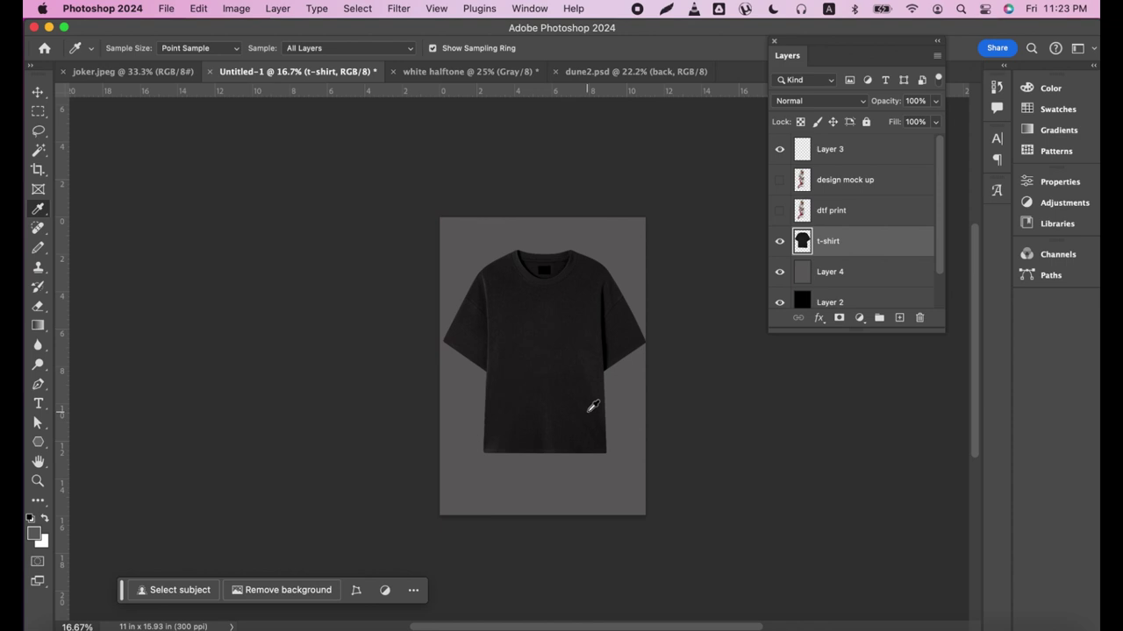
key("v")
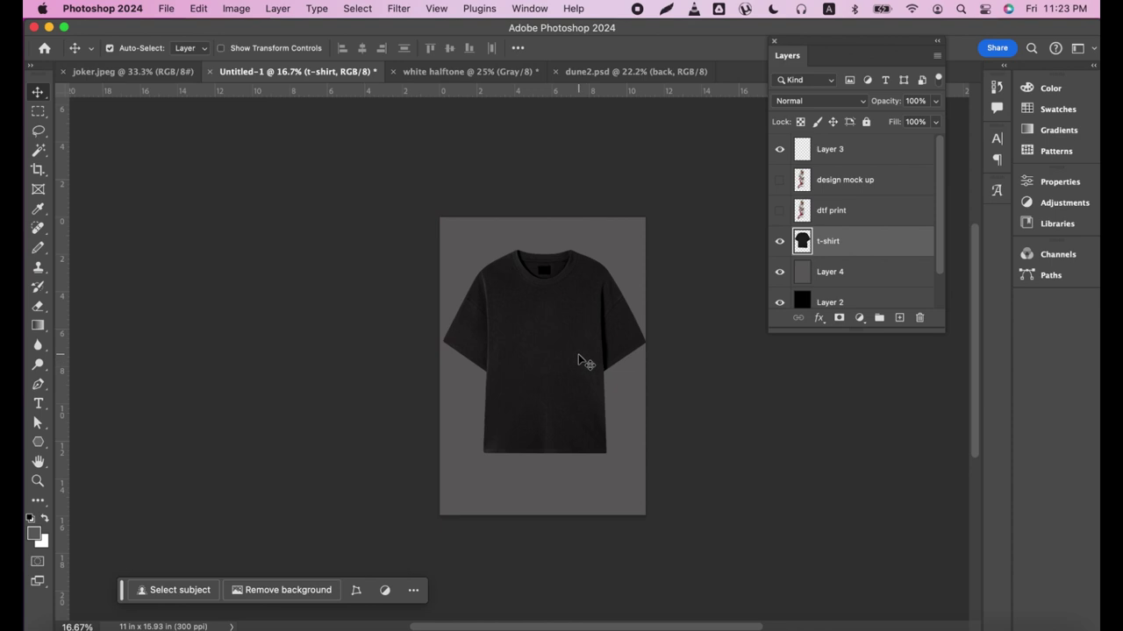
key("shift+Left")
key("shift+Left")
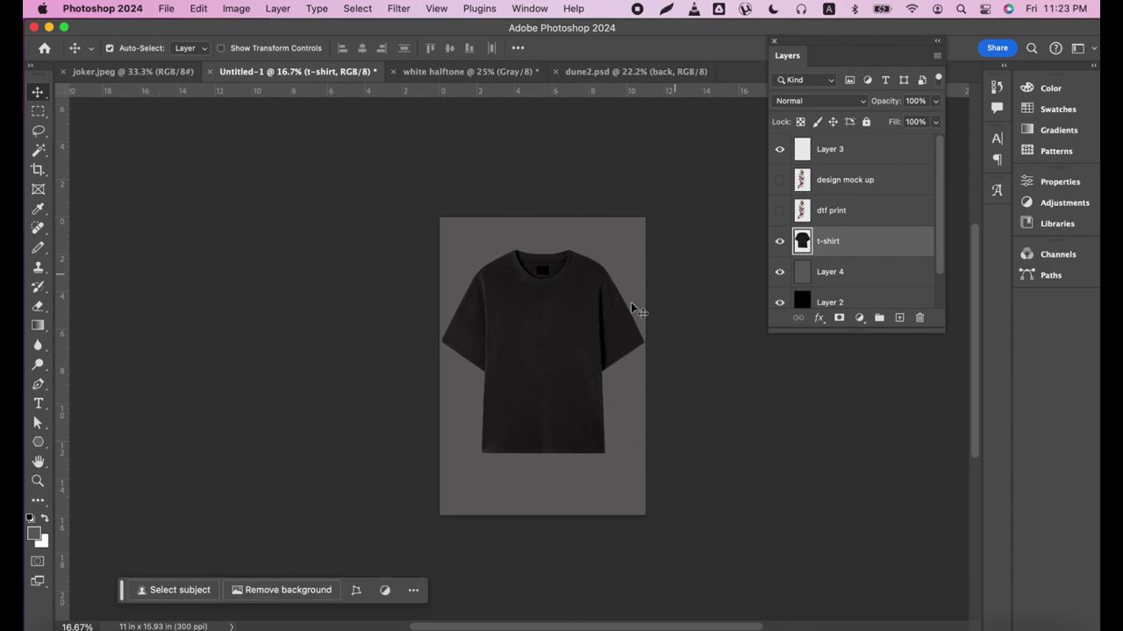
key("z")
left_click(599, 337)
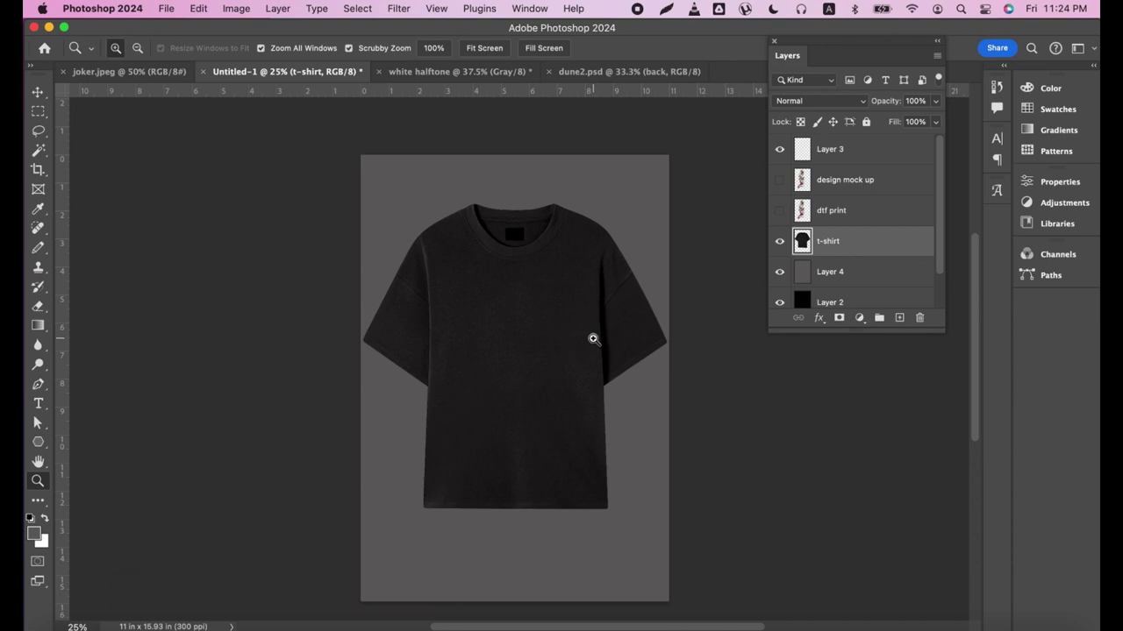
- Show the design mock up portrait, scaled to 62.78% and placed right of centre on the shirt
left_click(586, 324)
left_click_drag(588, 325, 596, 321)
key("v")
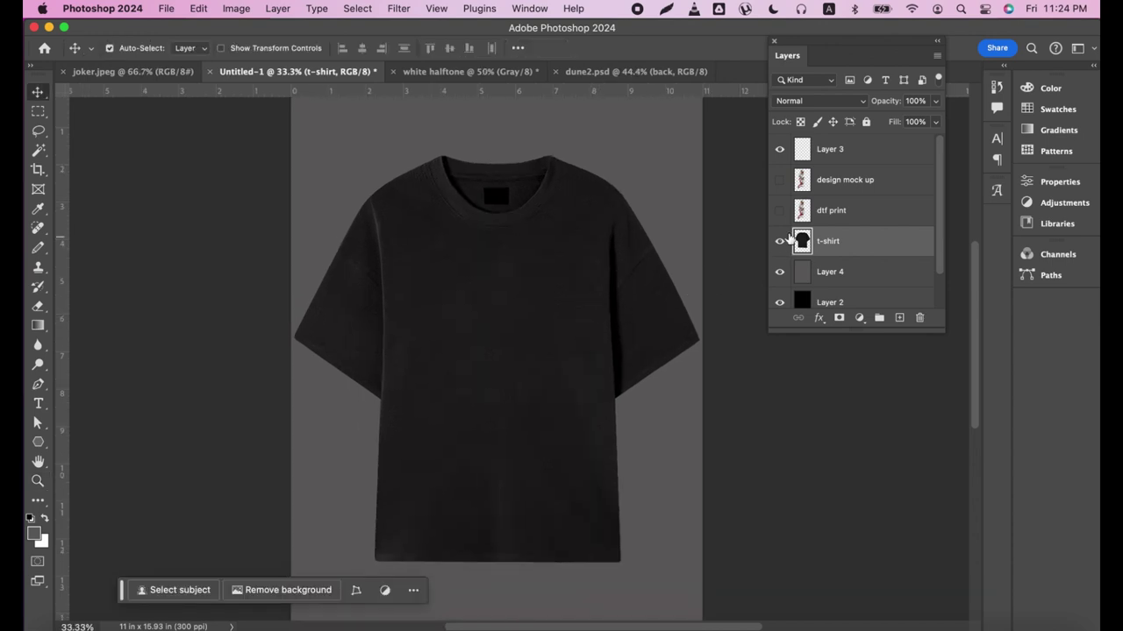
left_click(780, 179)
left_click(856, 181)
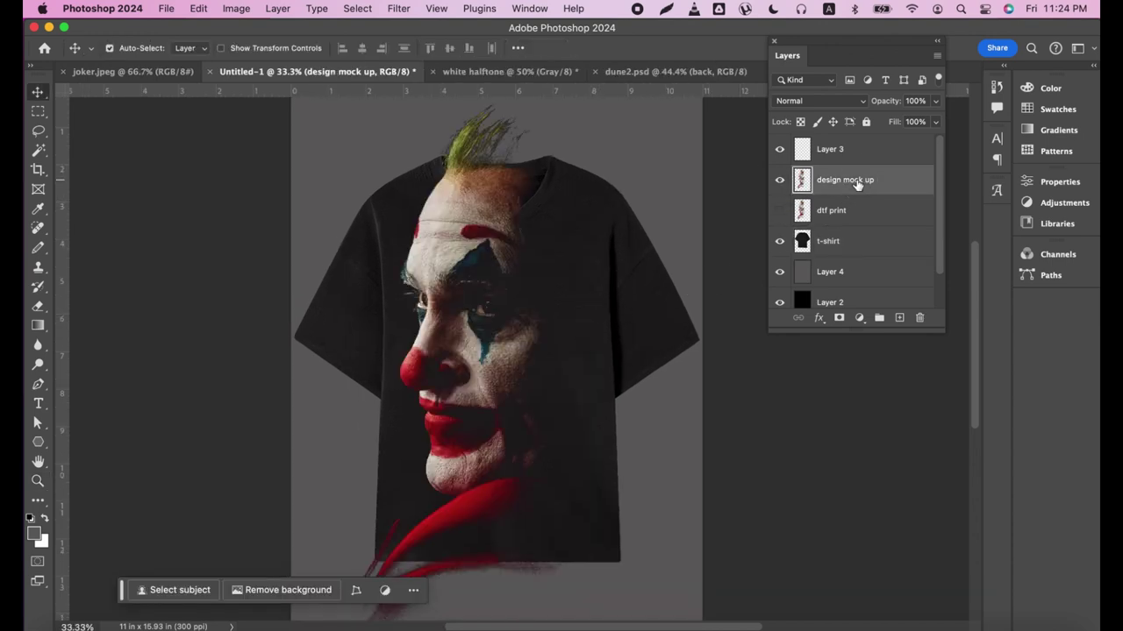
key("super+t")
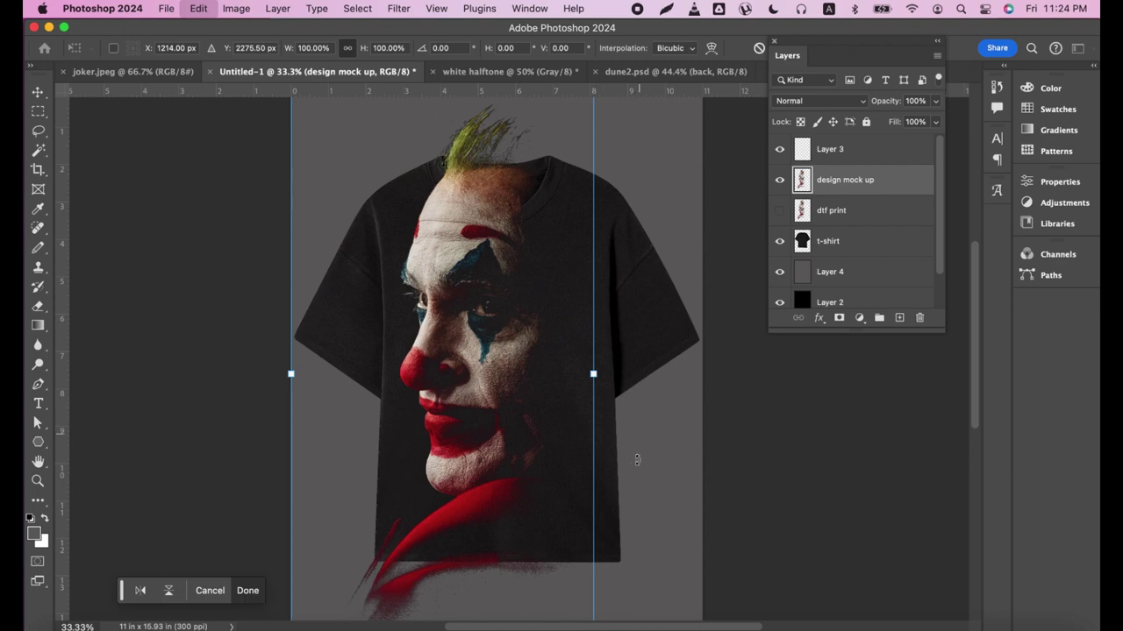
left_click_drag(539, 465, 597, 413)
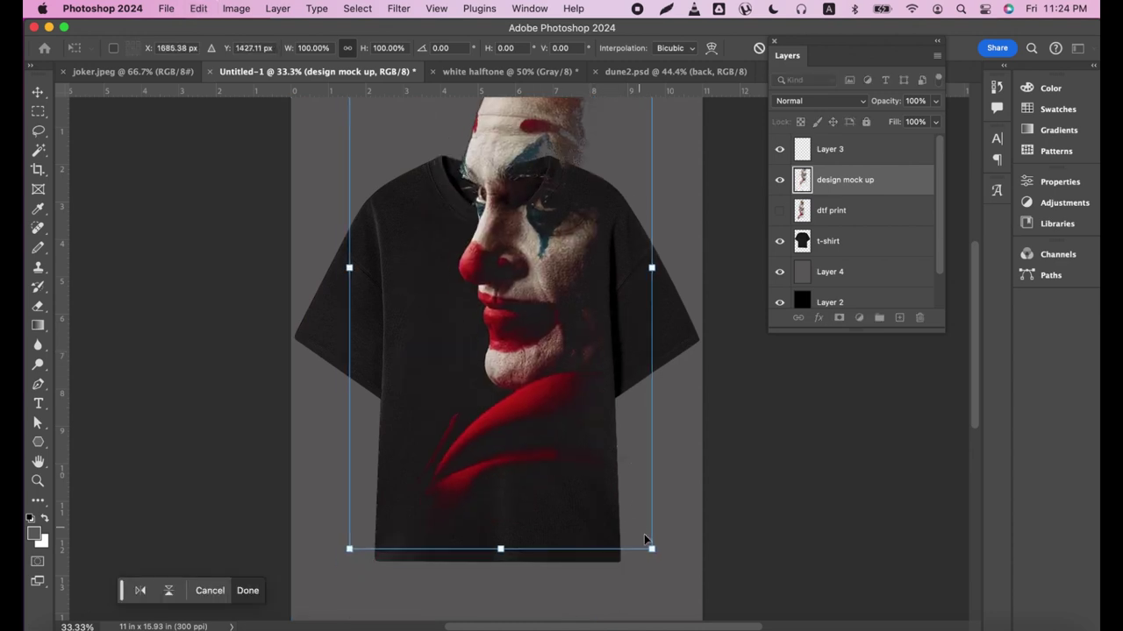
left_click_drag(650, 549, 596, 434)
mouse_move(527, 330)
left_mouse_down()
mouse_move(527, 418)
mouse_move(542, 417)
left_mouse_up()
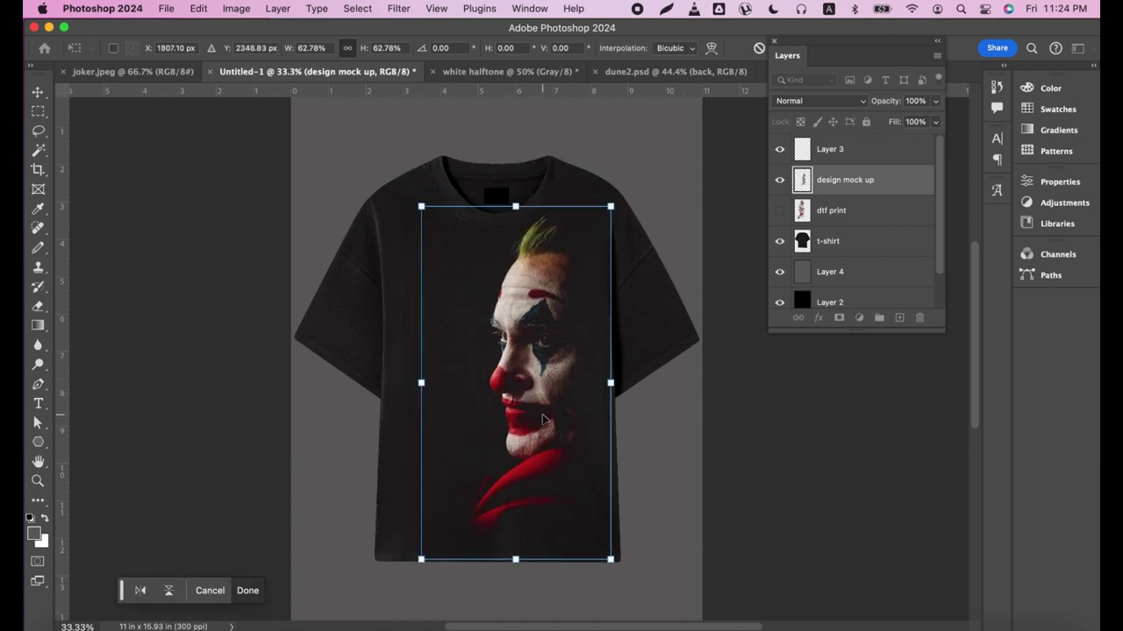
key("Return")
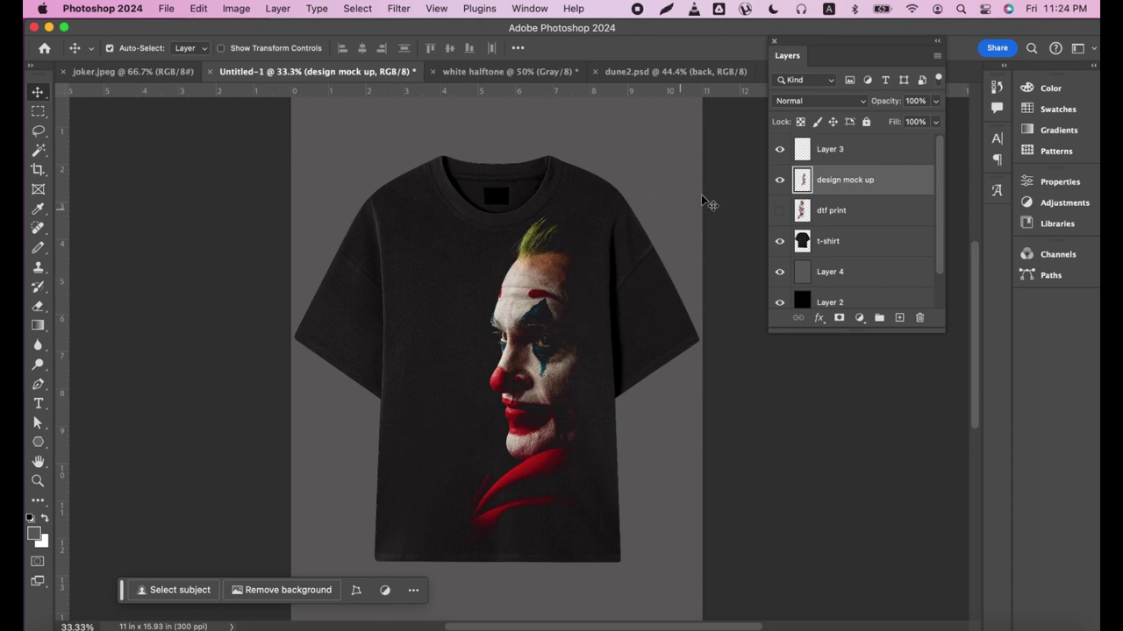
left_click(828, 241)
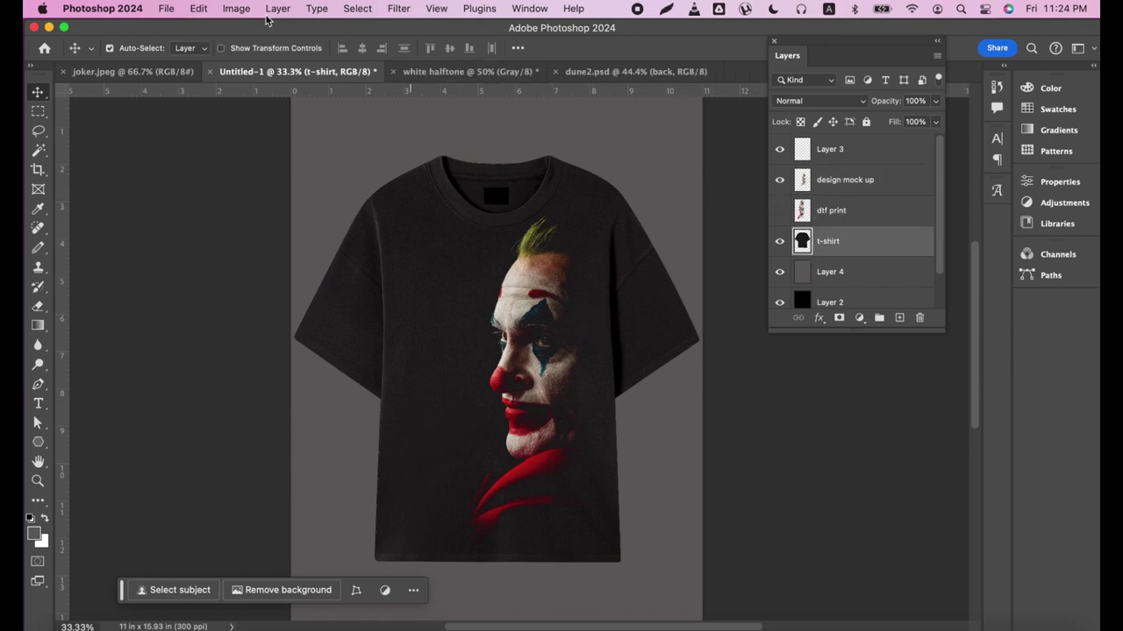
- Darken the t-shirt with Hue/Saturation Lightness set to -31
left_click(236, 9)
mouse_move(257, 50)
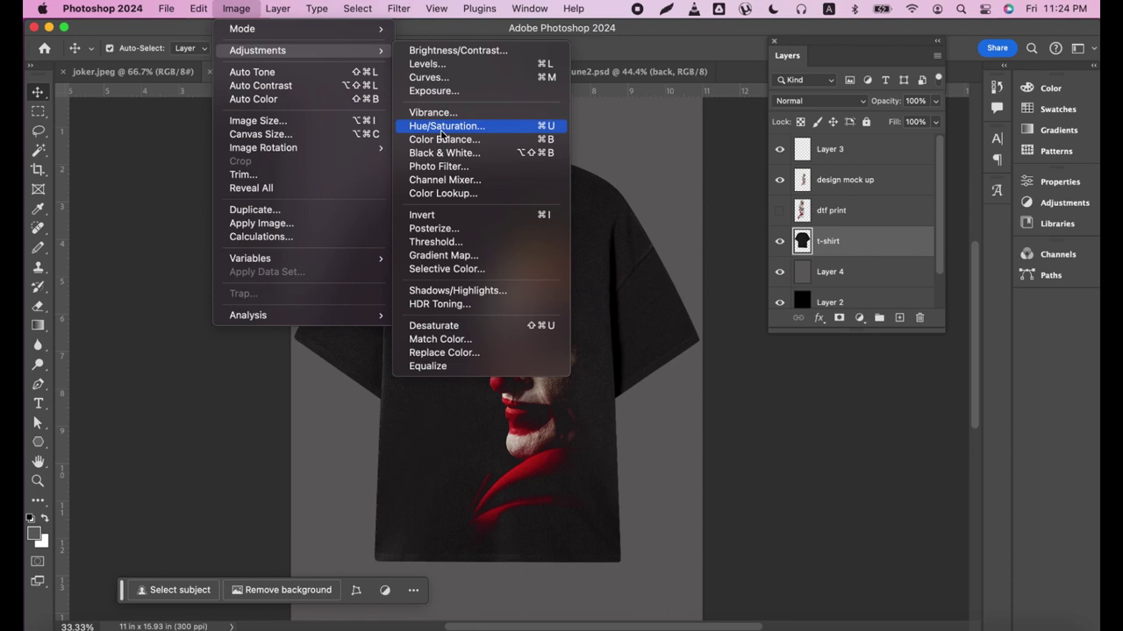
left_click(443, 127)
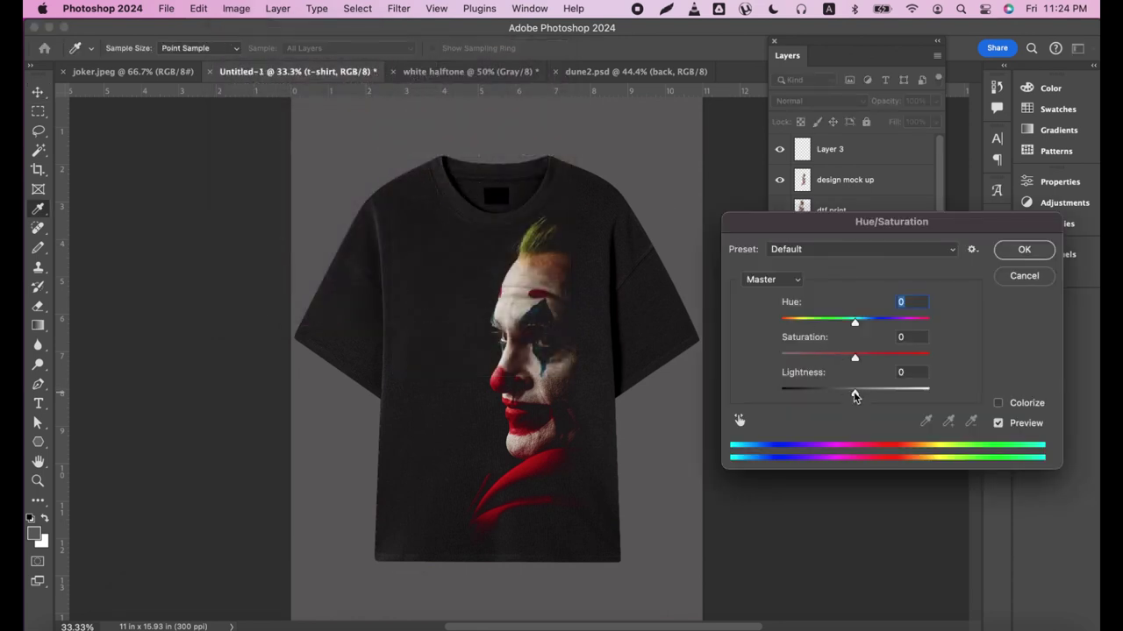
left_click_drag(856, 395, 819, 394)
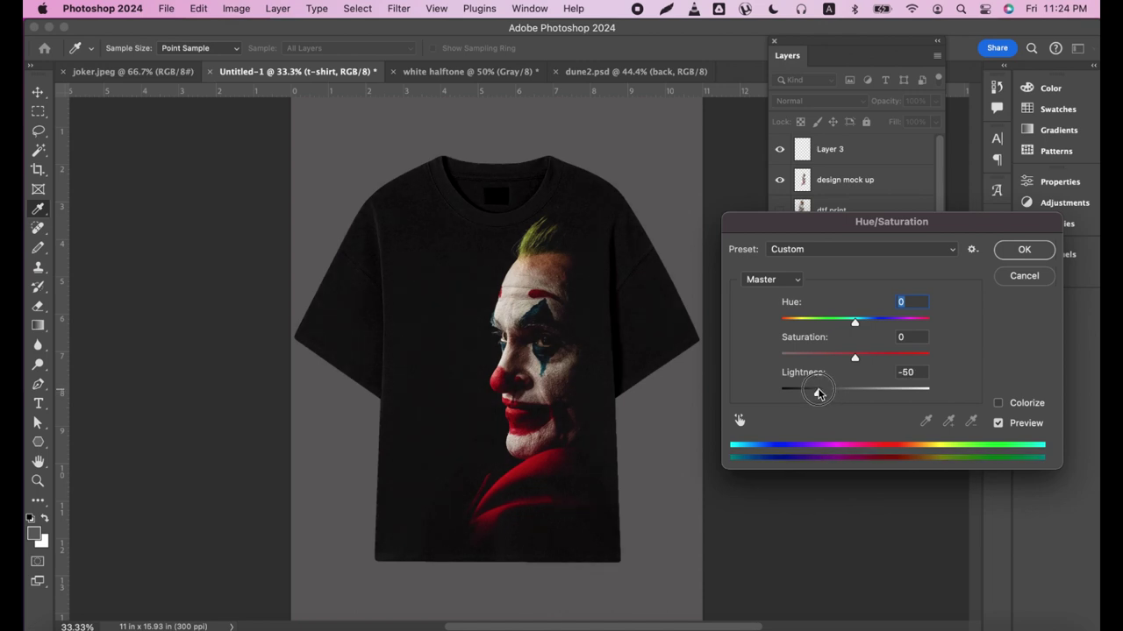
left_click_drag(817, 393, 832, 394)
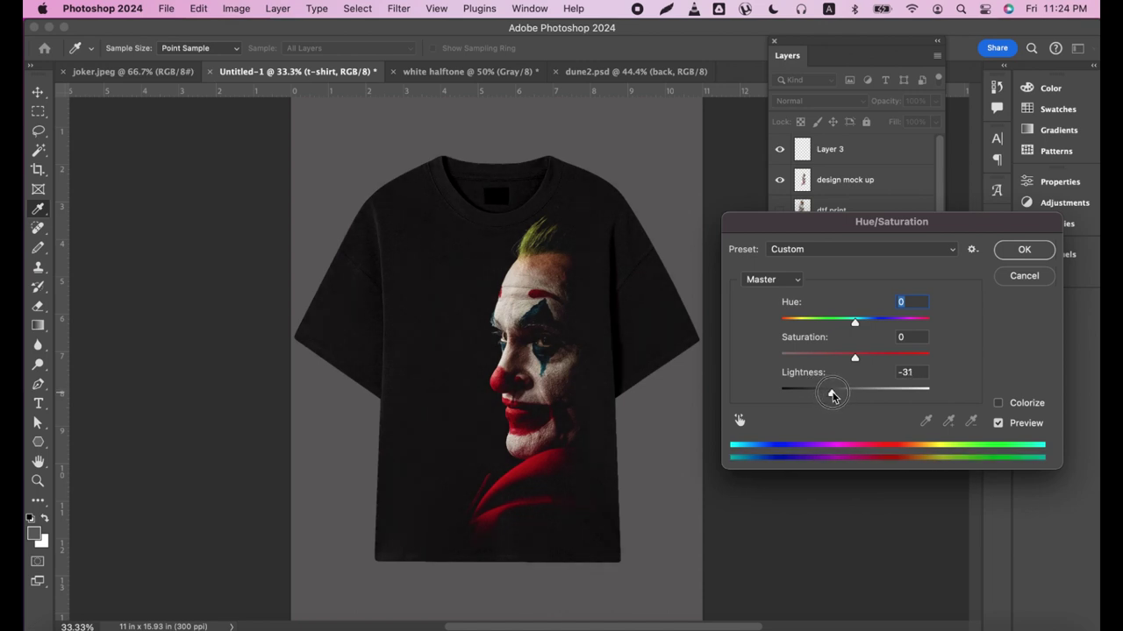
left_click(1019, 250)
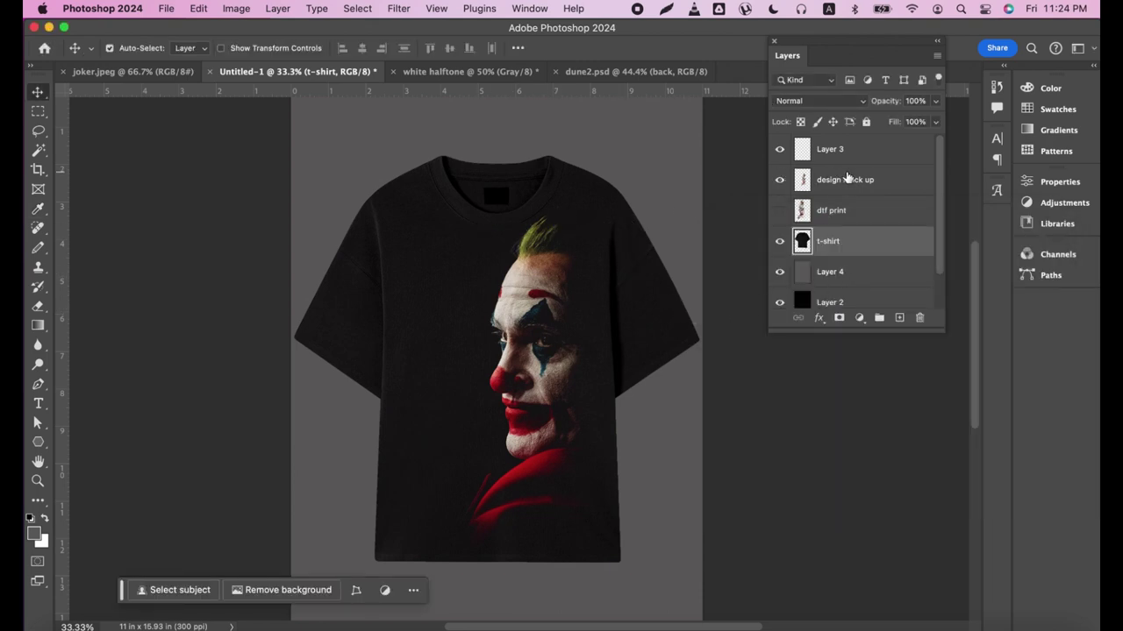
- Boost the design mock up portrait's saturation with Hue/Saturation
left_click(847, 180)
left_click(232, 11)
mouse_move(257, 50)
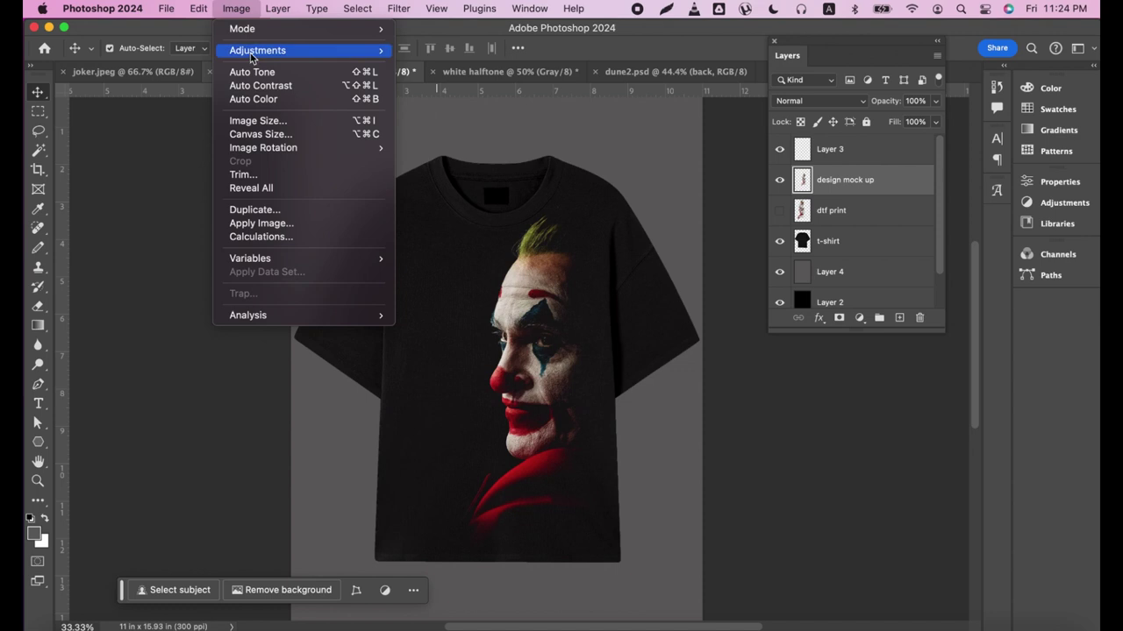
left_click(419, 127)
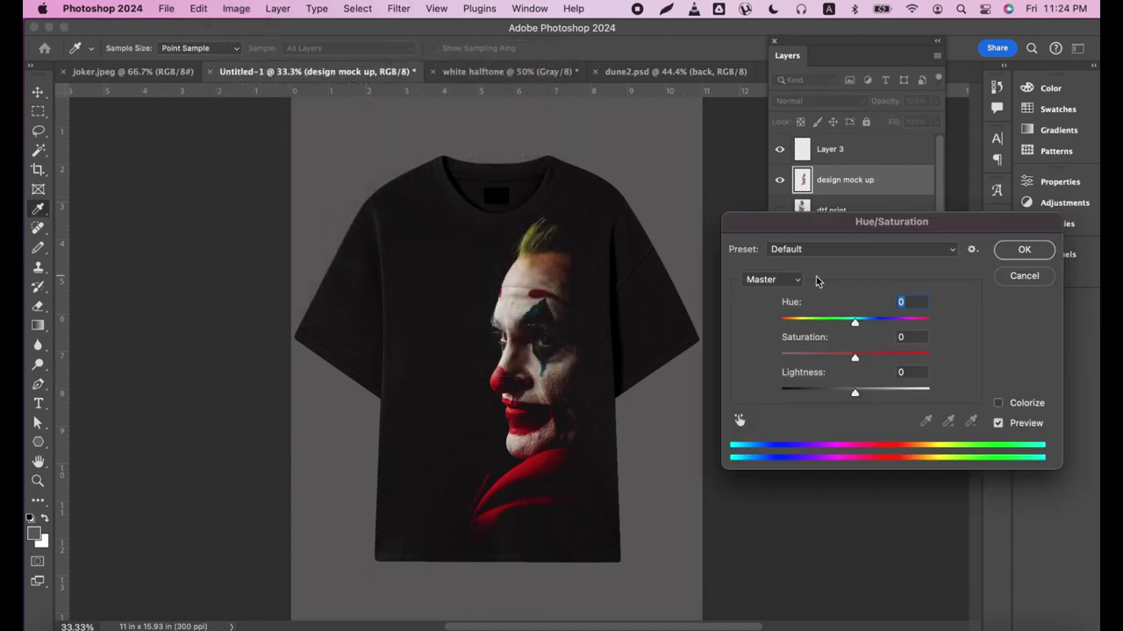
mouse_move(855, 360)
left_mouse_down()
mouse_move(876, 360)
mouse_move(859, 394)
left_mouse_up()
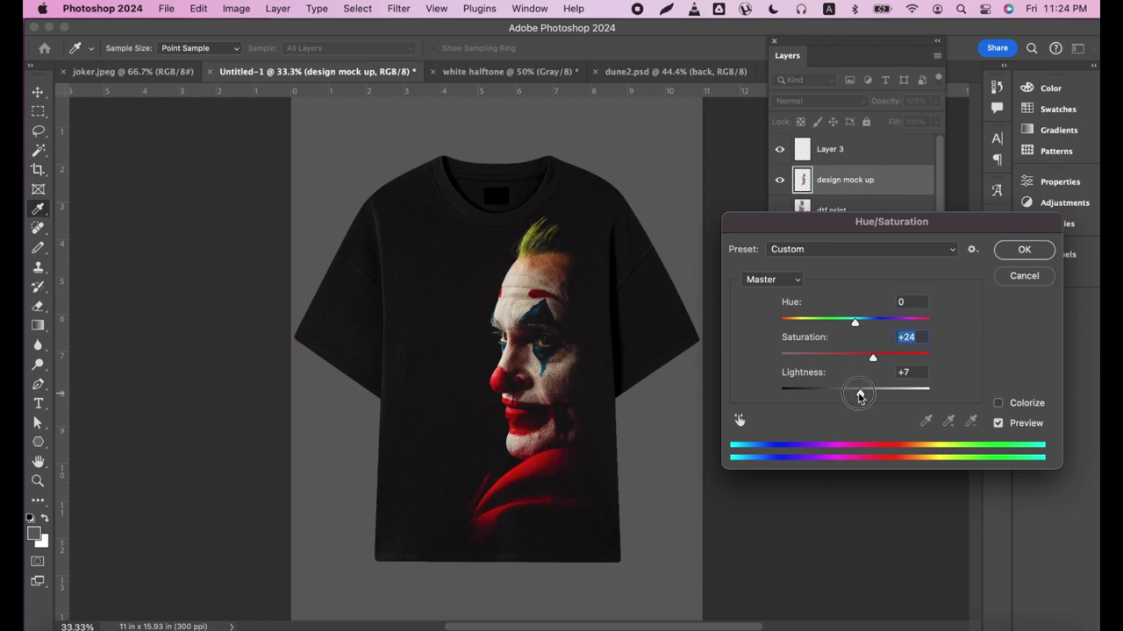
left_click_drag(860, 397, 861, 397)
left_click(1024, 250)
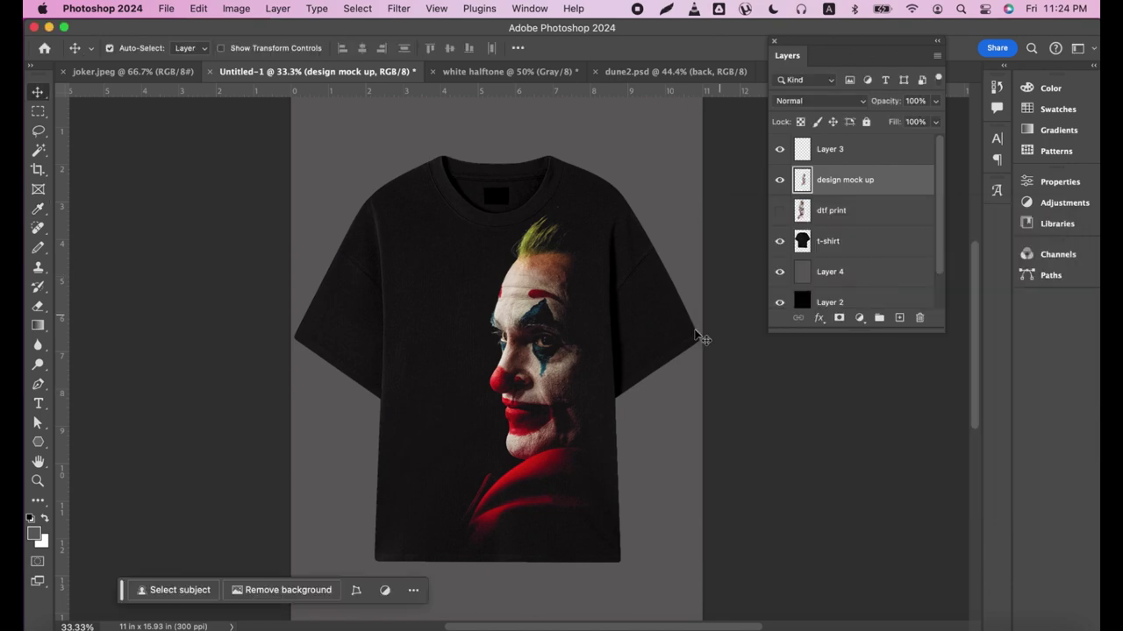
- Zoom in to inspect the print texture, zoom back out, then switch to Google Chrome
key("z")
left_click(561, 362)
left_click(544, 321)
left_click(564, 371)
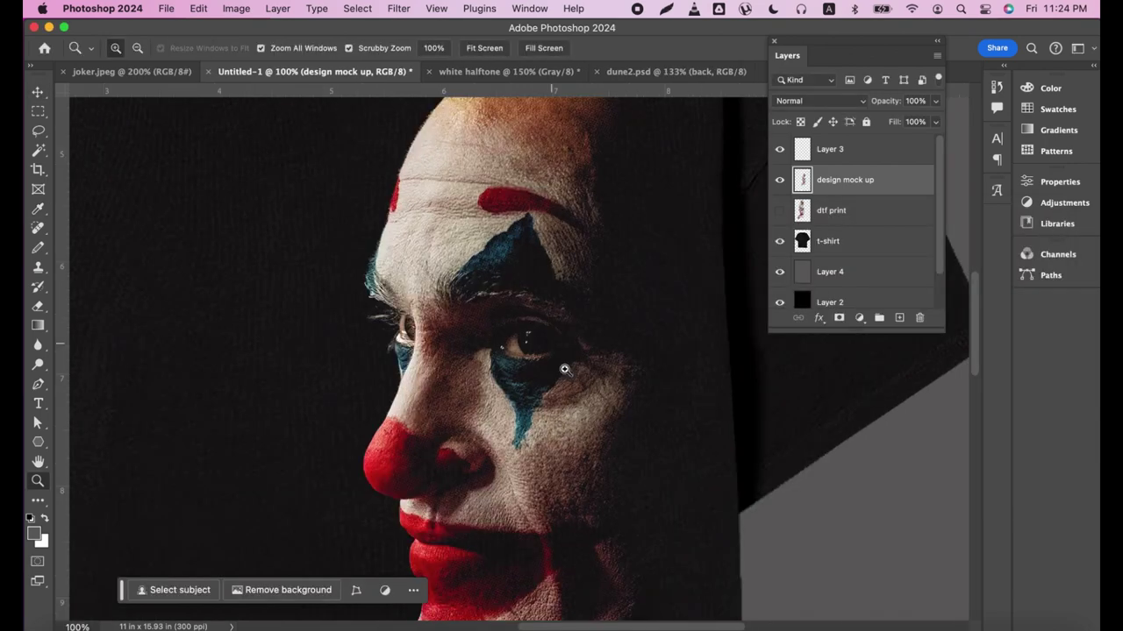
left_click(566, 369)
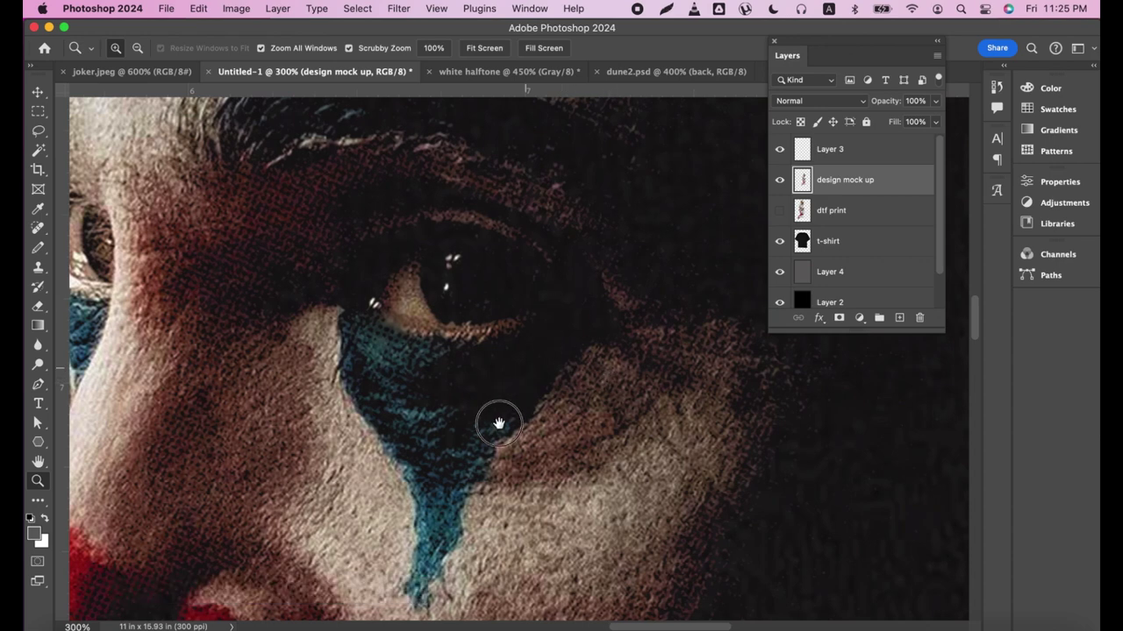
scroll(564, 269, "up", 6)
scroll(564, 269, "right", 4)
scroll(564, 255, "up", 2)
scroll(579, 246, "up", 1)
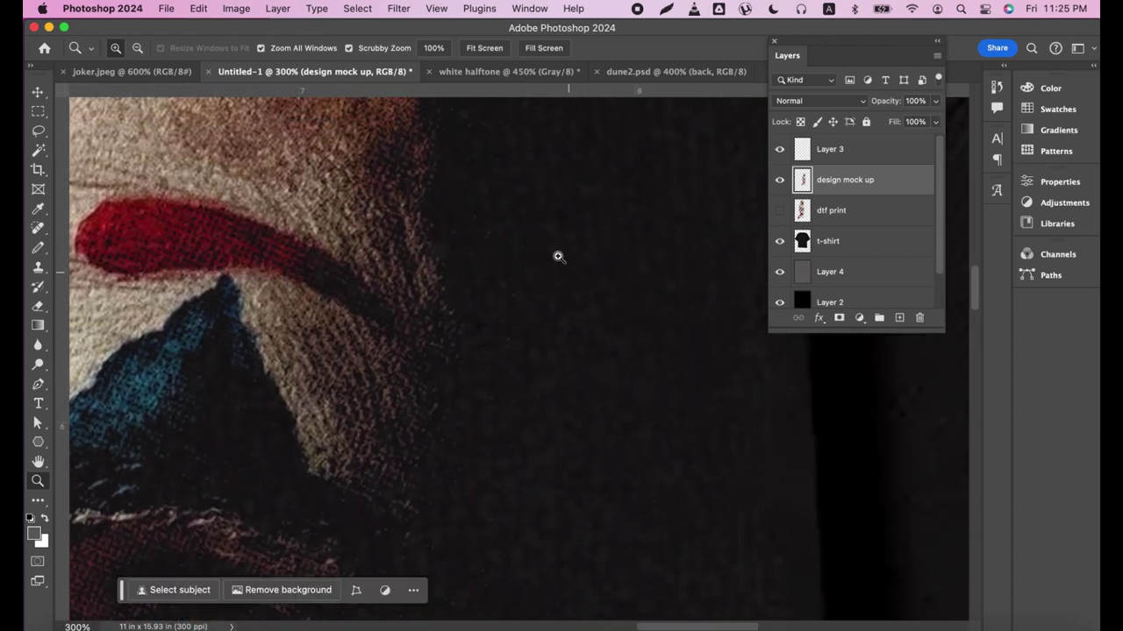
left_click(511, 259, "alt")
left_click(539, 293, "alt")
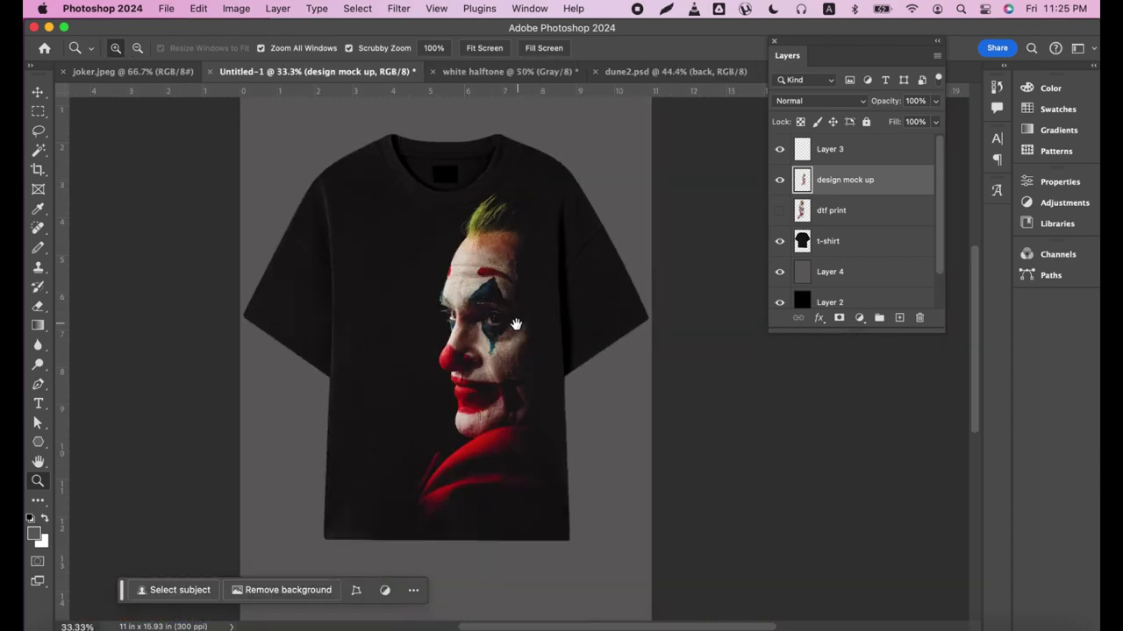
left_click_drag(514, 326, 526, 324)
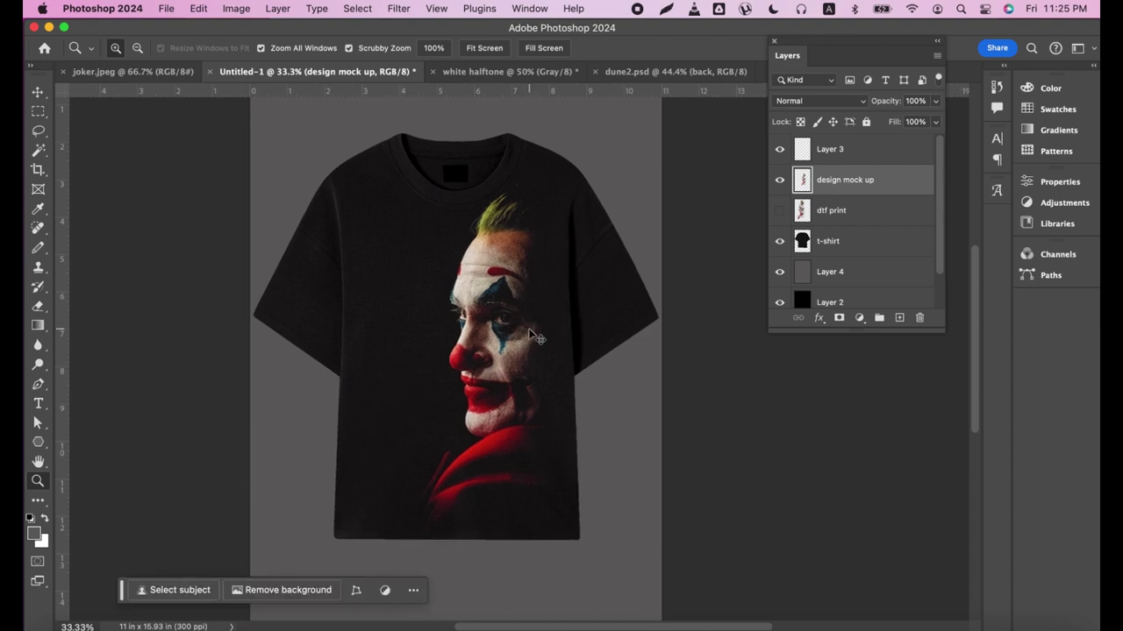
key("v")
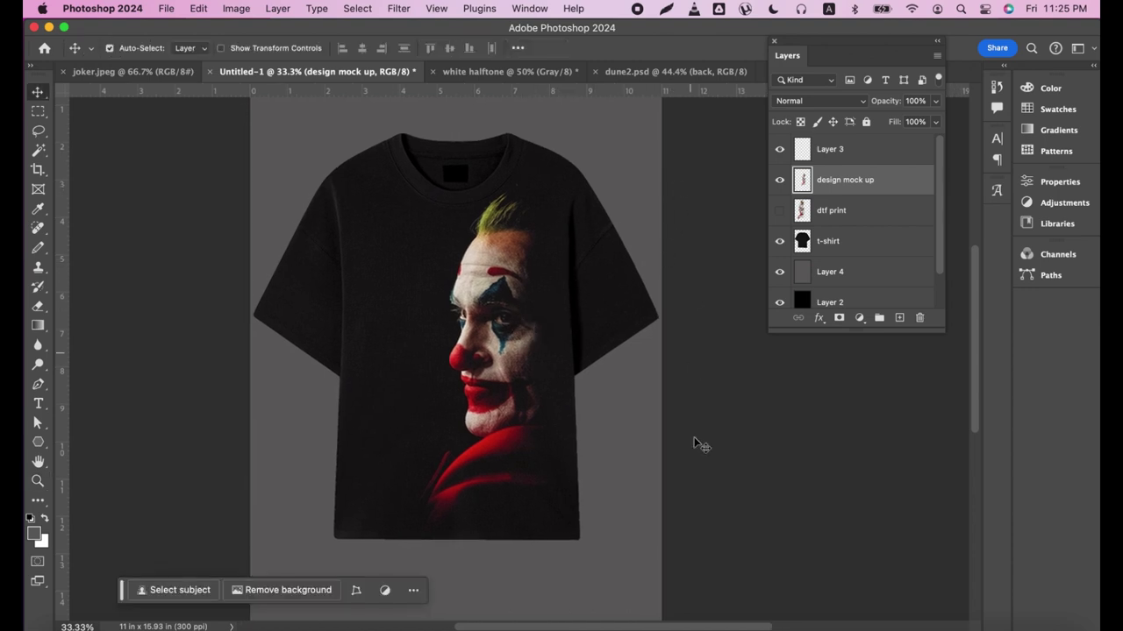
left_click(649, 621)
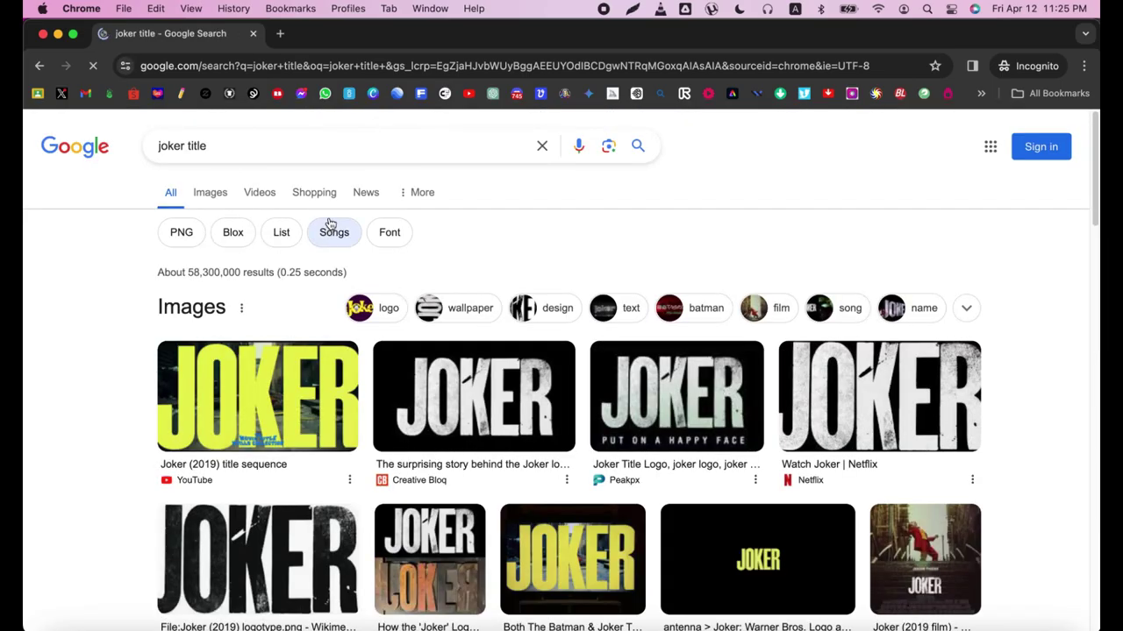
- Filter the 'joker title' image results to Large size only
left_click(219, 193)
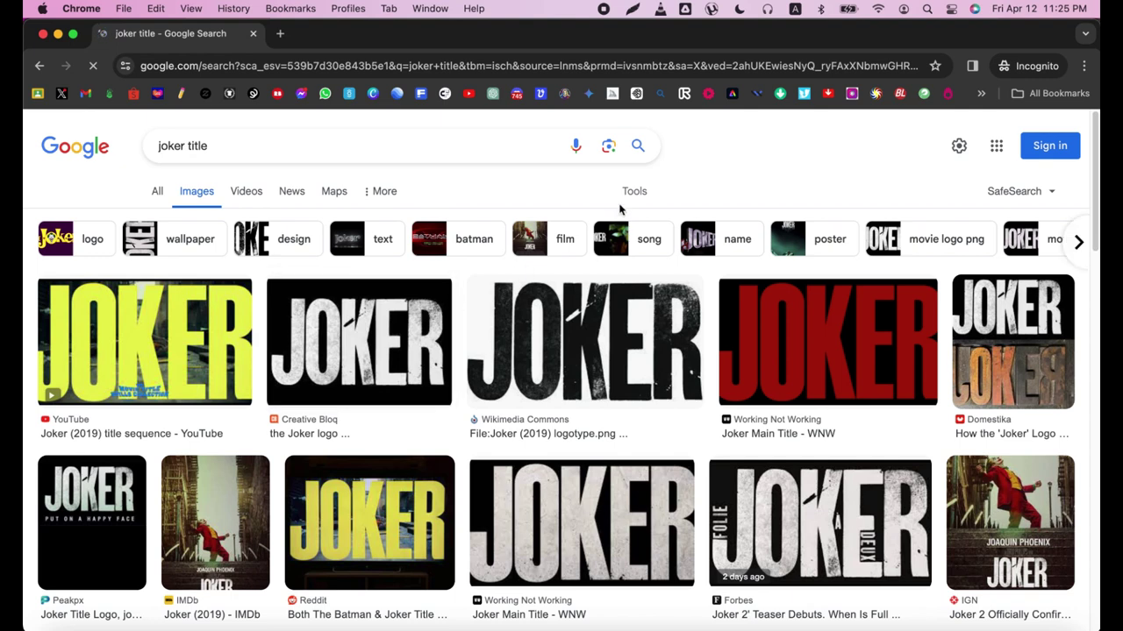
left_click(632, 193)
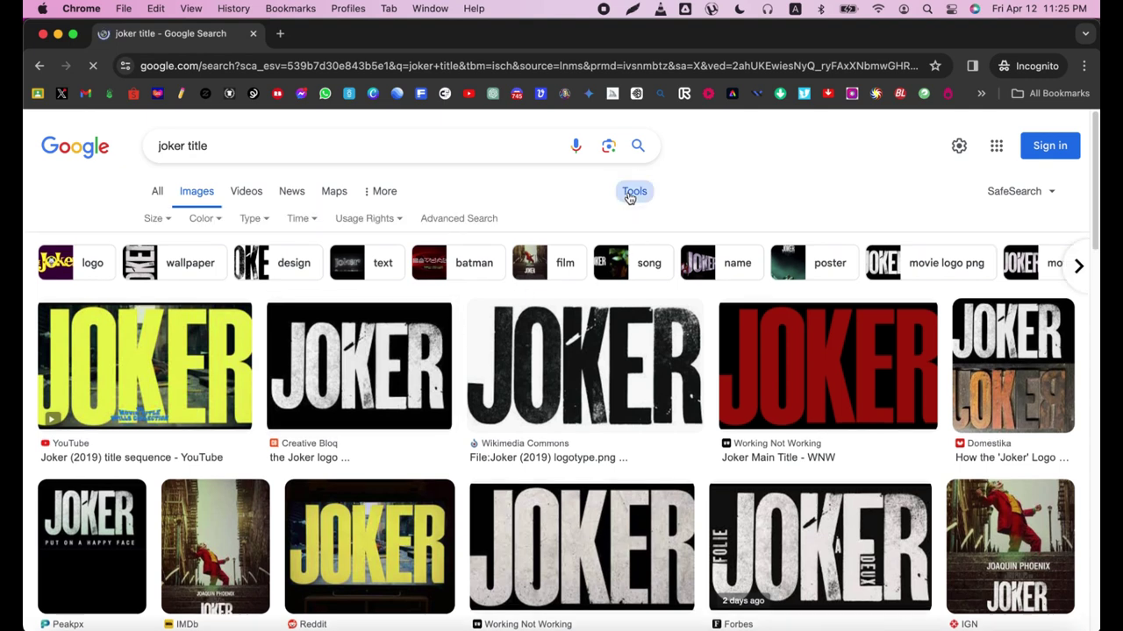
left_click(201, 219)
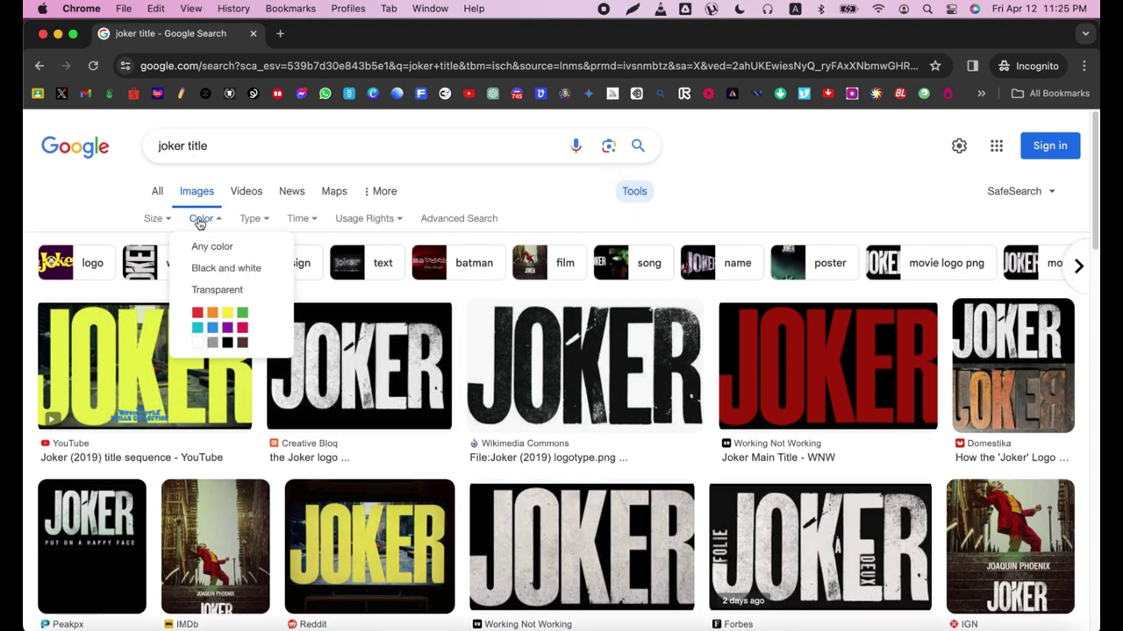
left_click(163, 221)
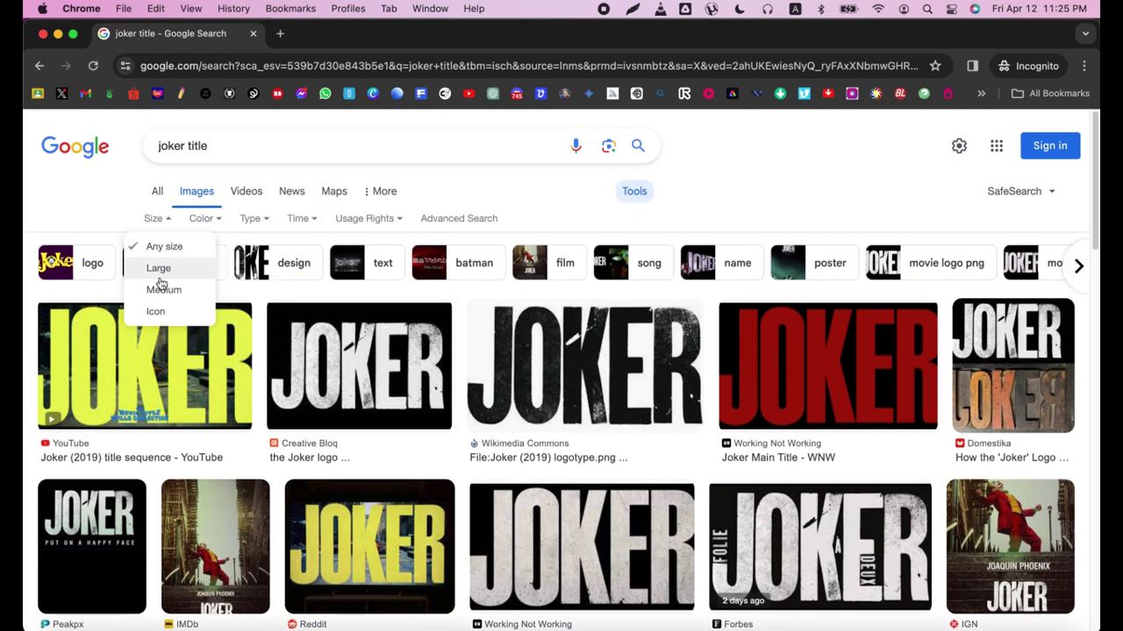
left_click(160, 269)
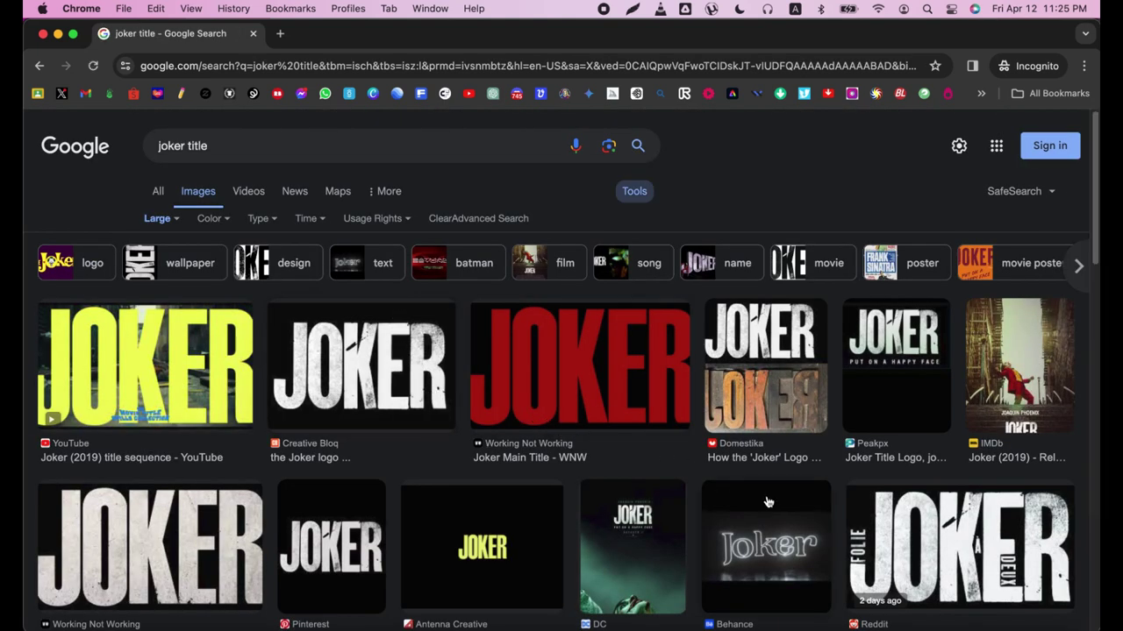
- Preview the Folie à Deux logo result and open its image in a new tab
left_click(928, 544)
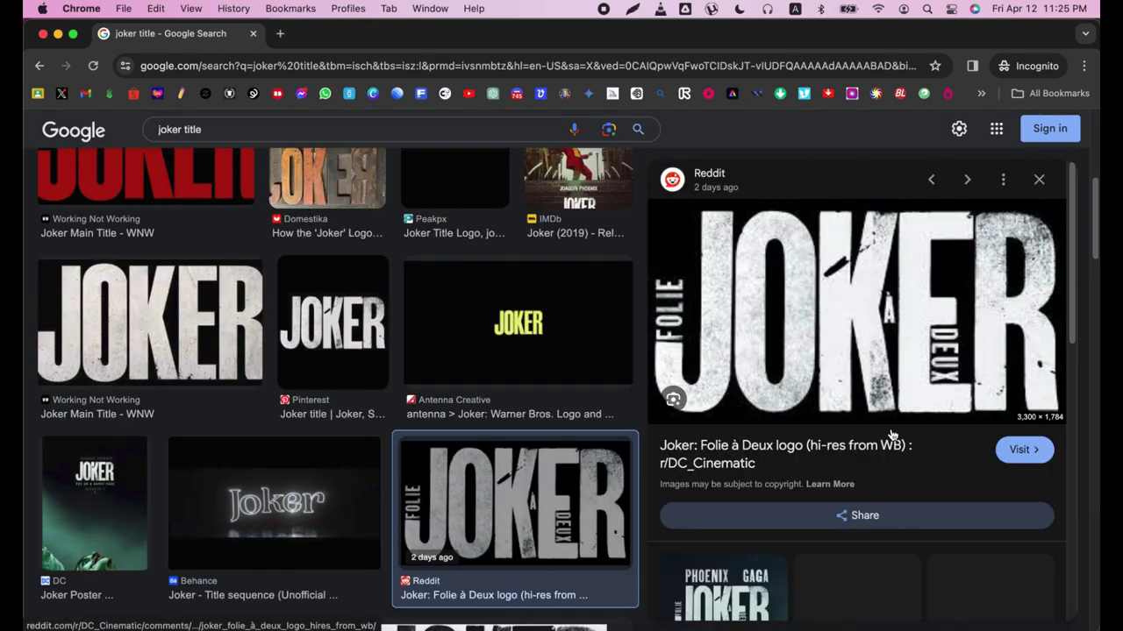
right_click(847, 386)
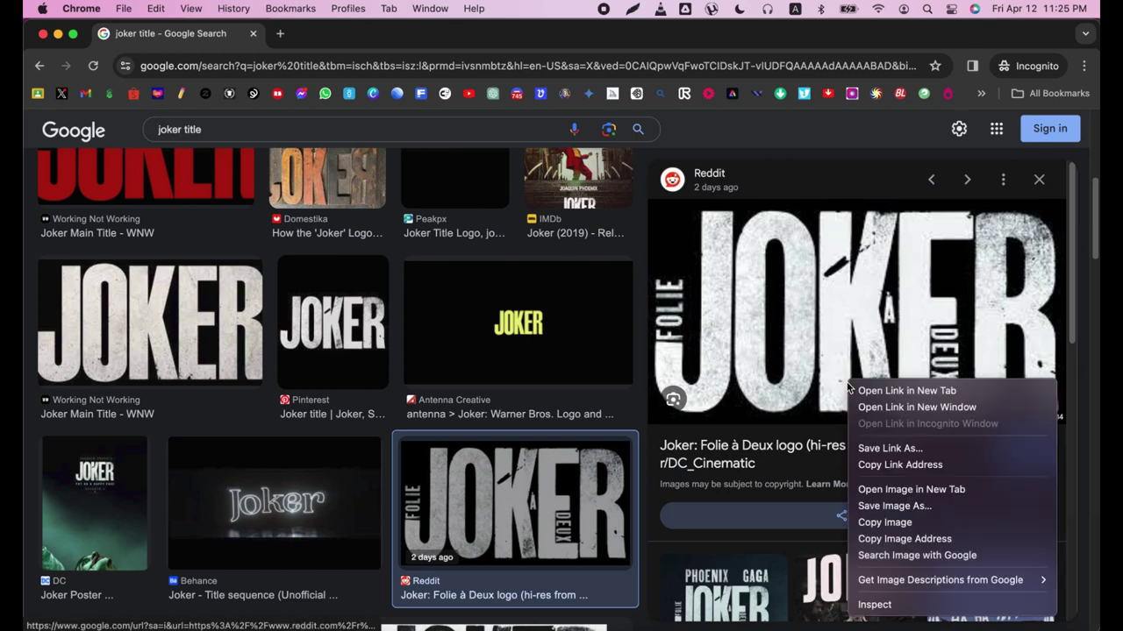
left_click(886, 490)
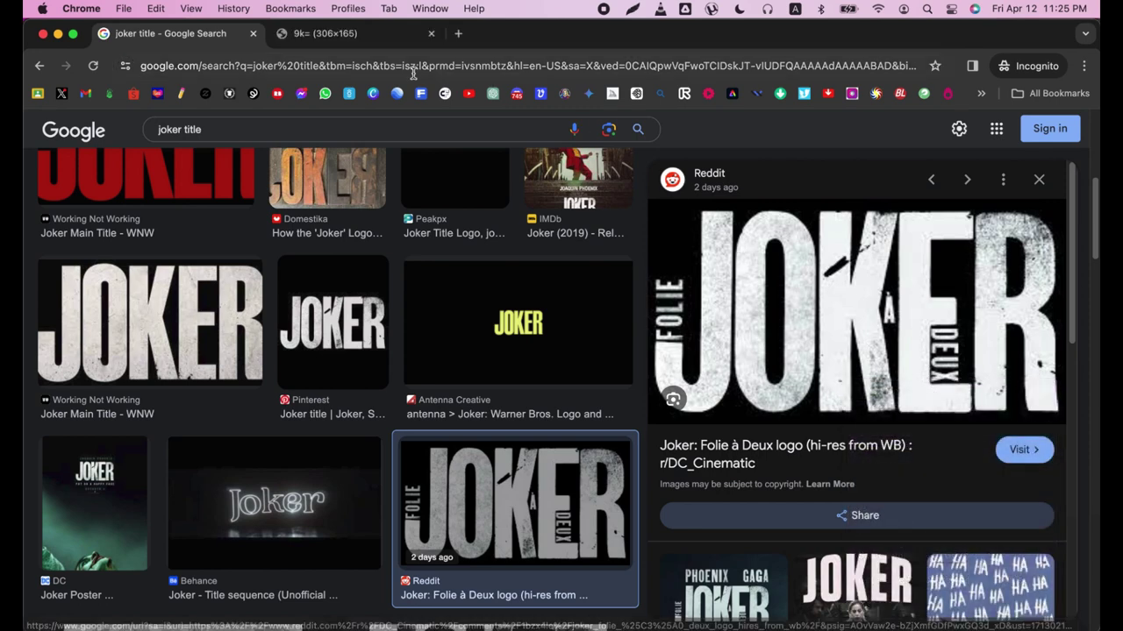
left_click(355, 44)
left_click(208, 44)
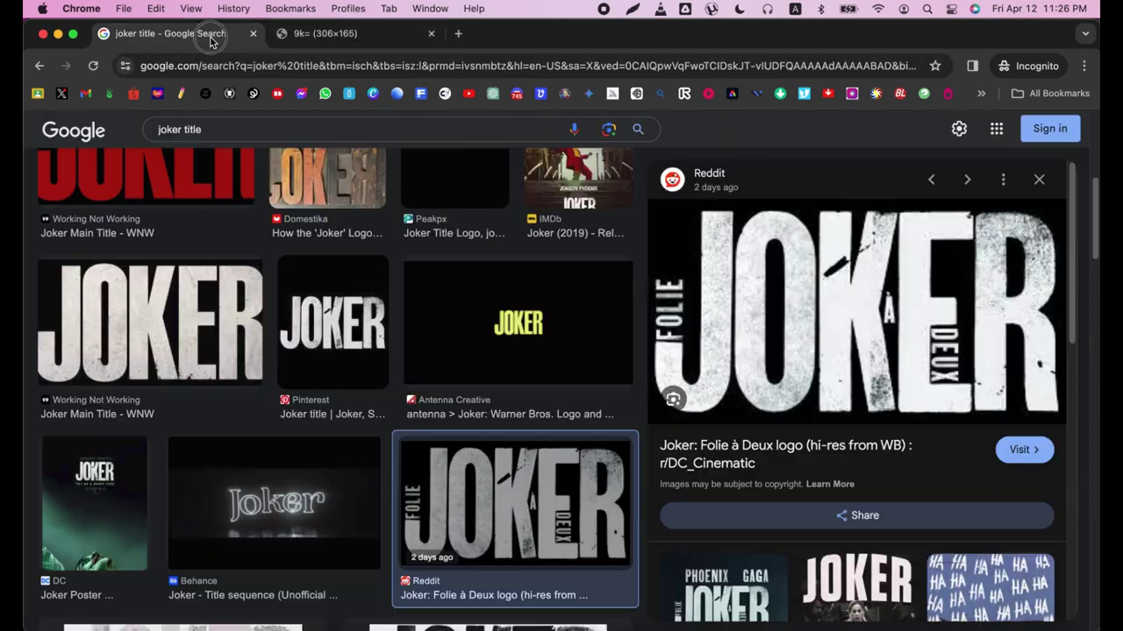
- Open the Reddit post and copy its full-size JOKER logo image
left_click(687, 434)
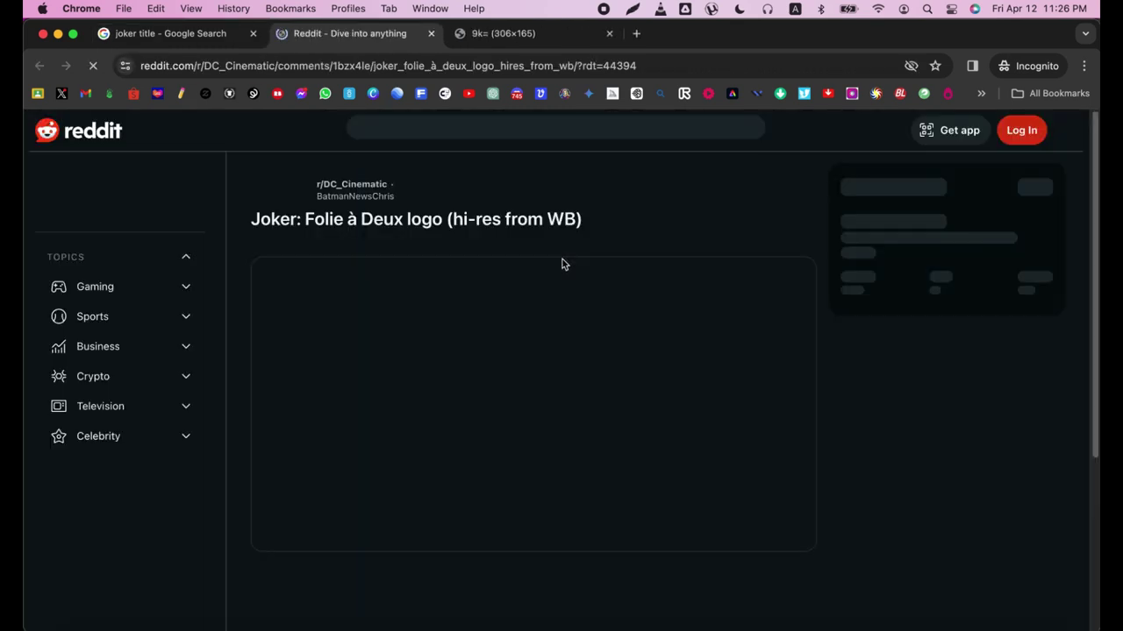
right_click(585, 355)
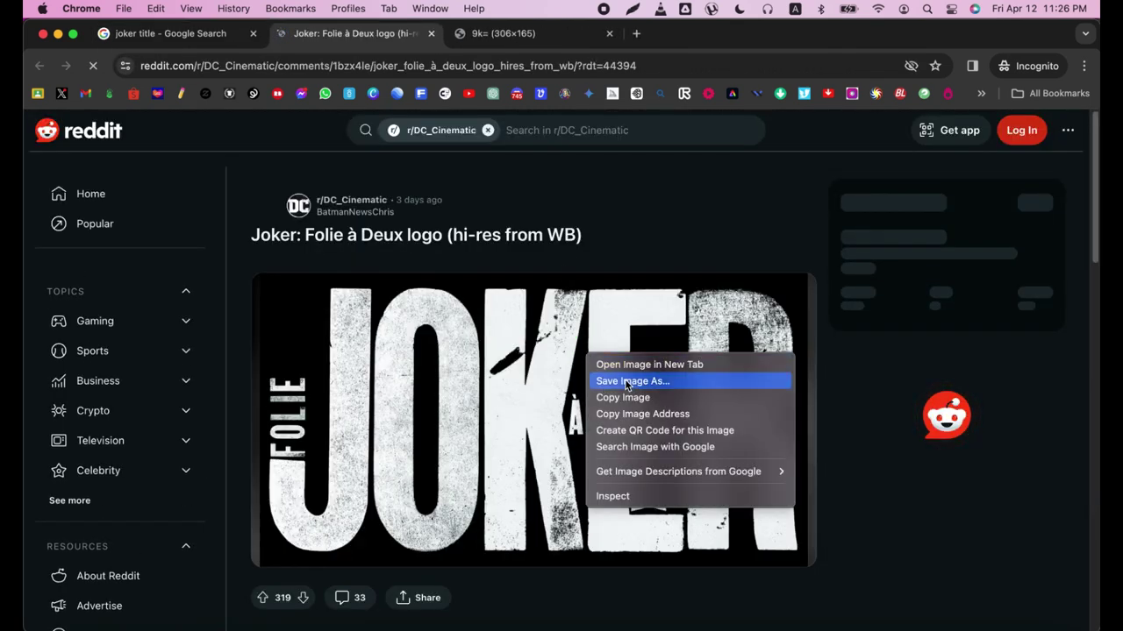
left_click(637, 367)
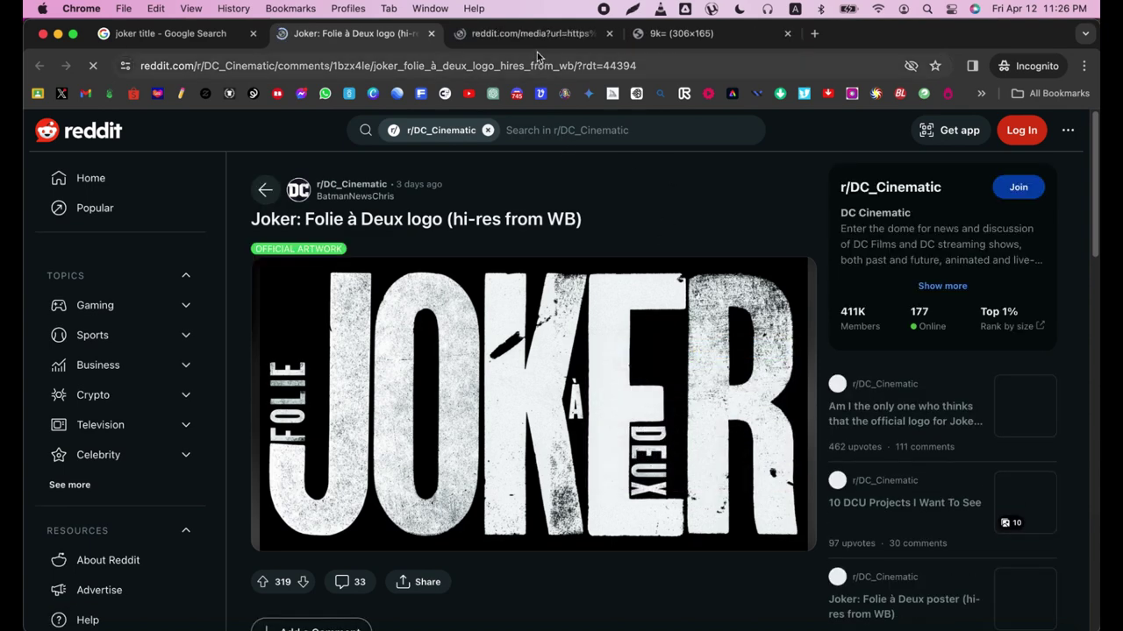
left_click(546, 35)
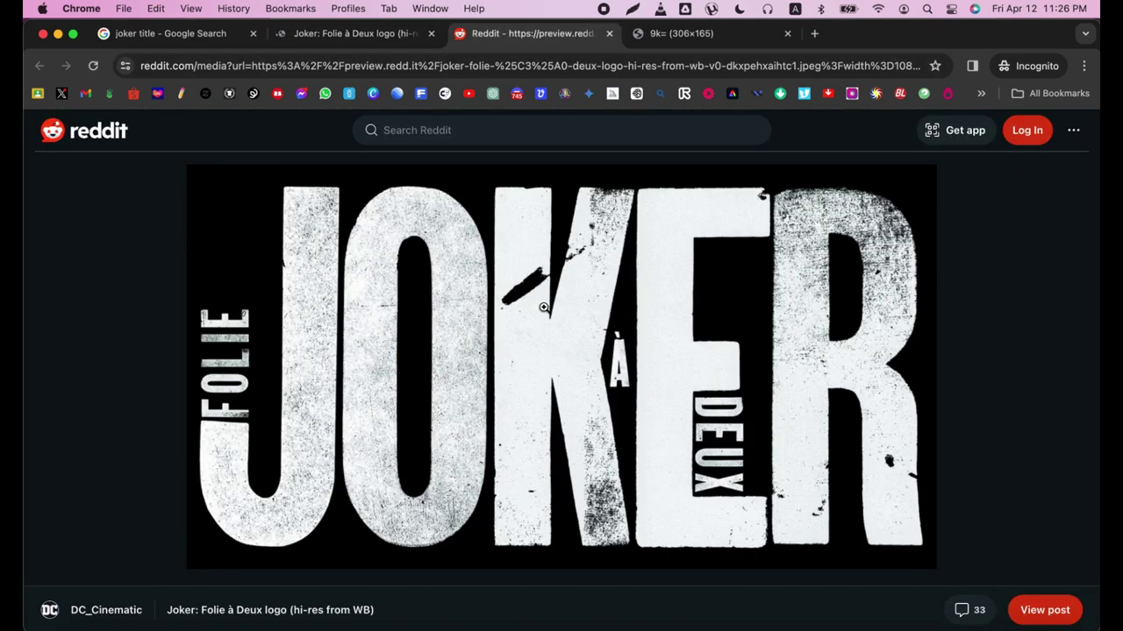
right_click(552, 315)
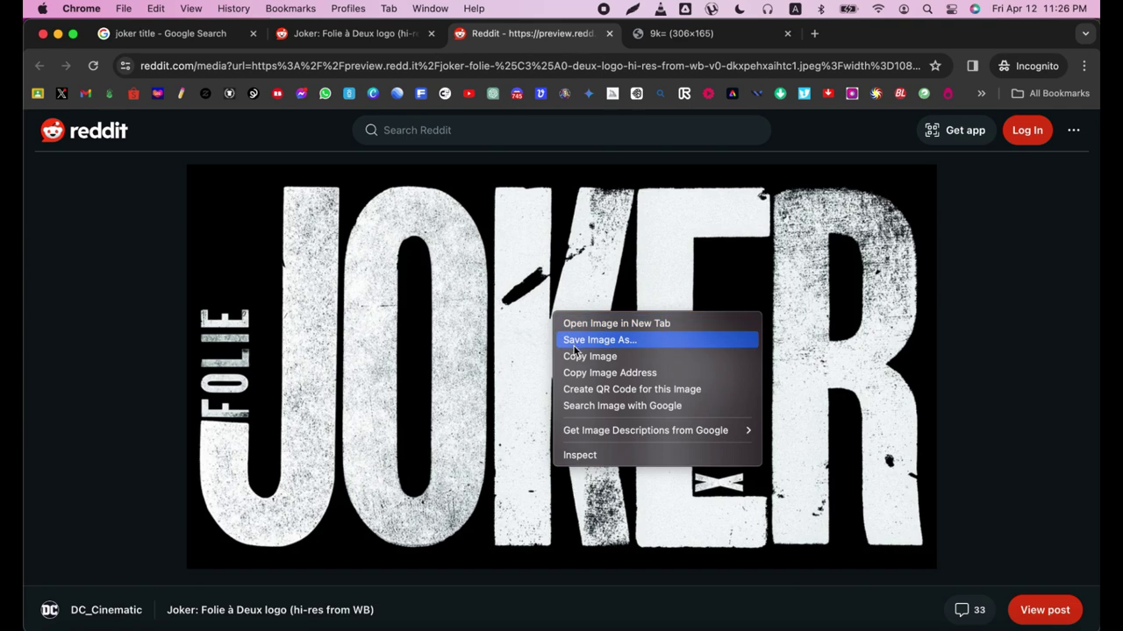
left_click(575, 356)
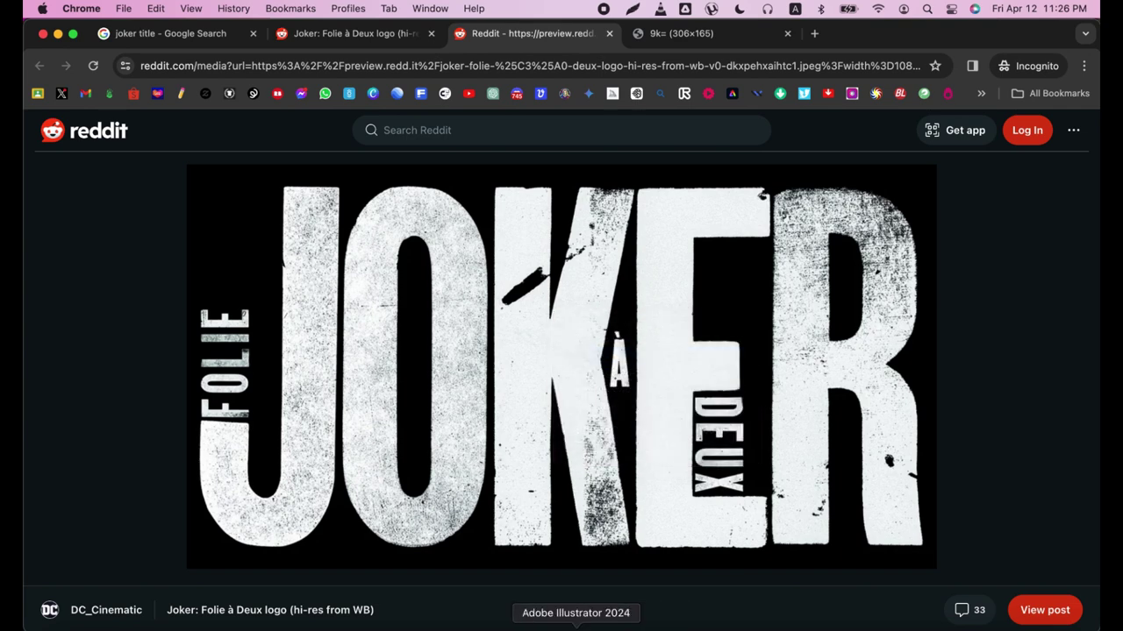
left_click(549, 624)
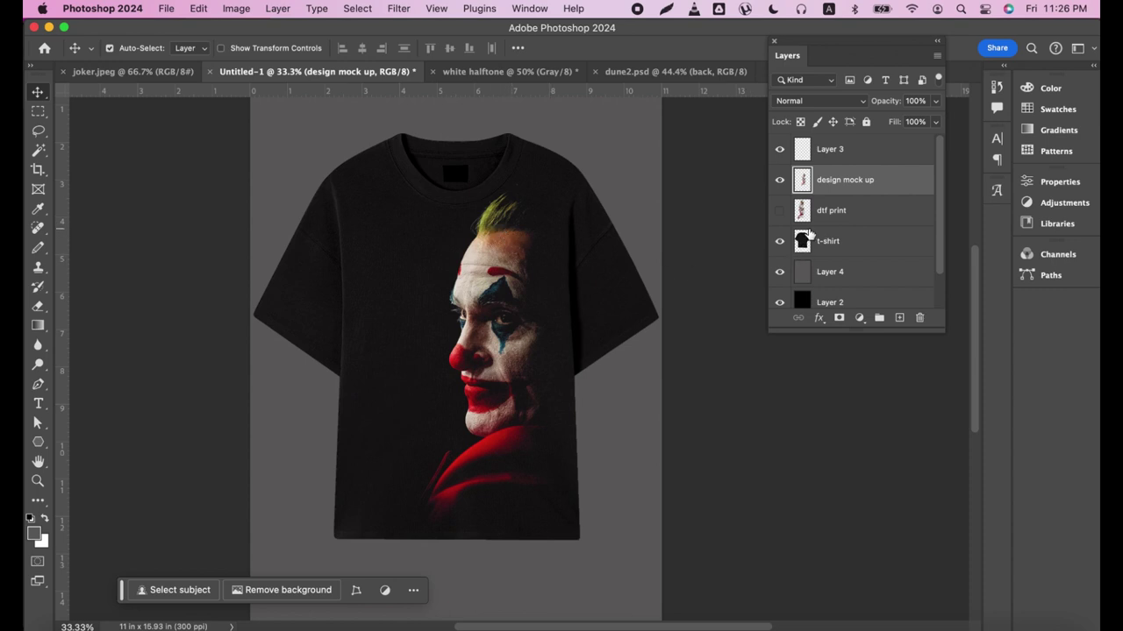
- Paste the JOKER logo as a new layer and move it higher on the shirt
key("super+v")
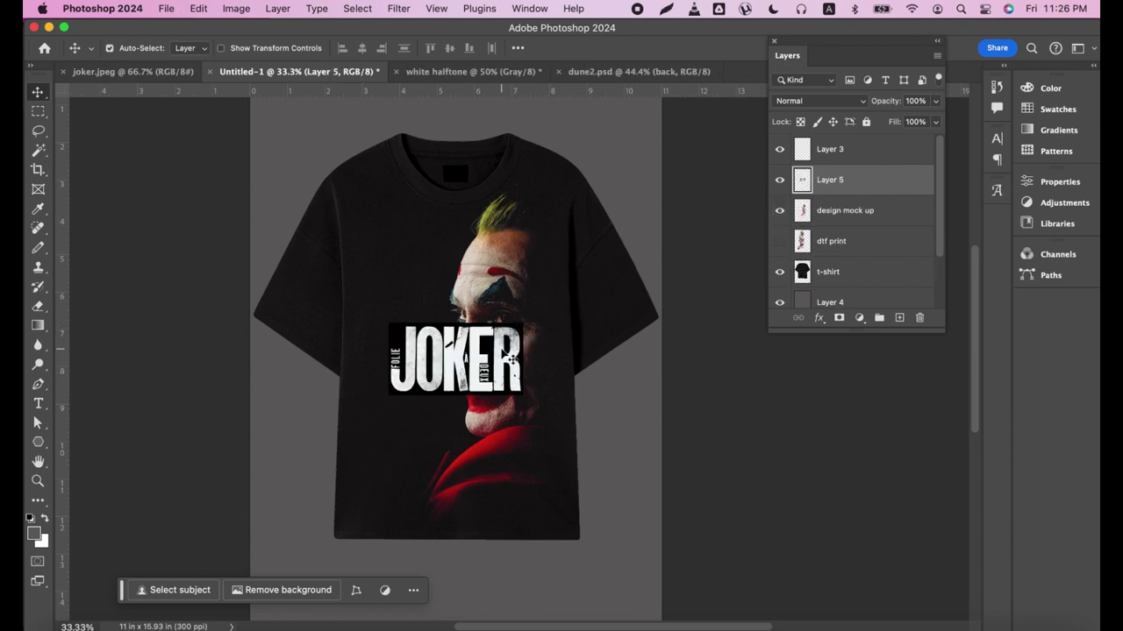
left_click_drag(518, 383, 514, 330)
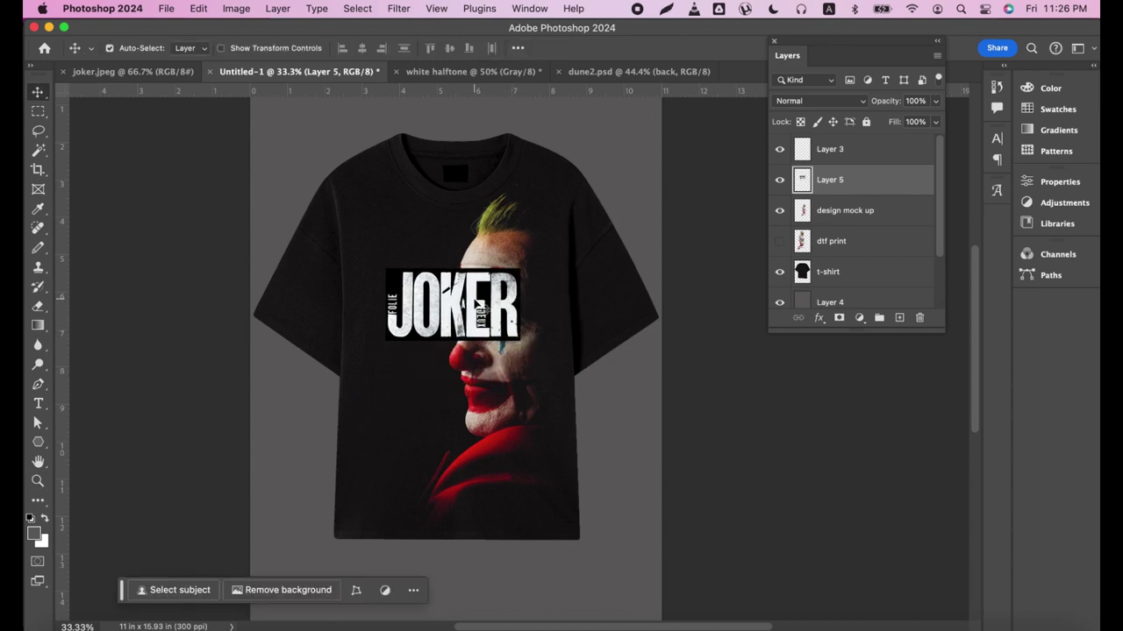
key("z")
left_click(474, 302)
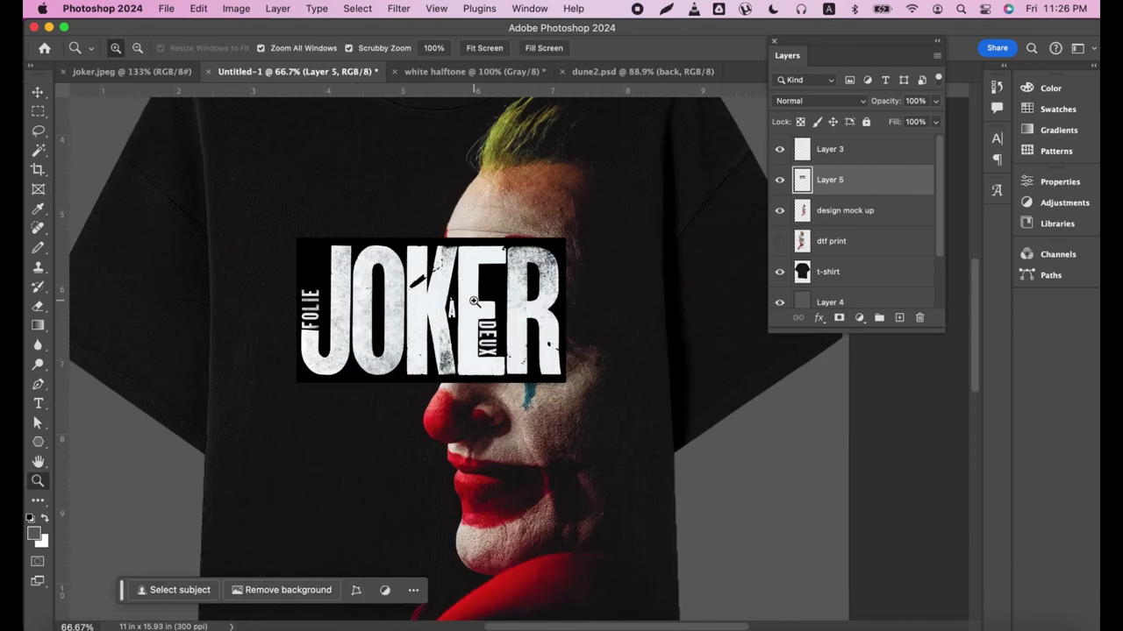
left_click(474, 301)
left_click_drag(459, 301, 509, 308)
key("v")
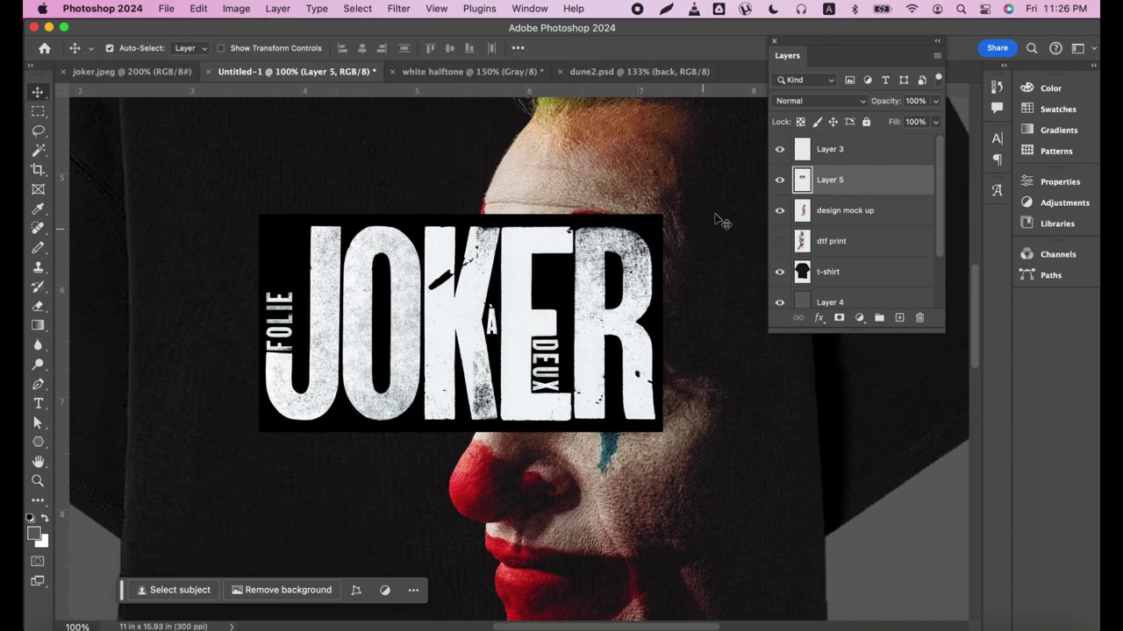
- Hide the design mock up and t-shirt layers and zoom to 200% on the logo
left_click(782, 211)
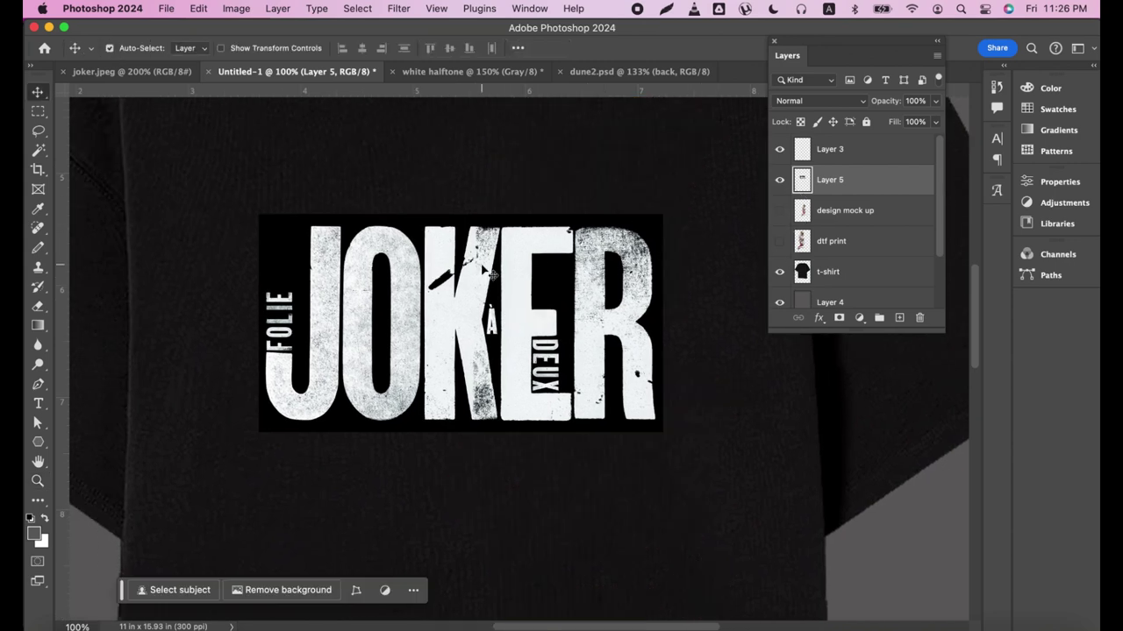
left_click(779, 274)
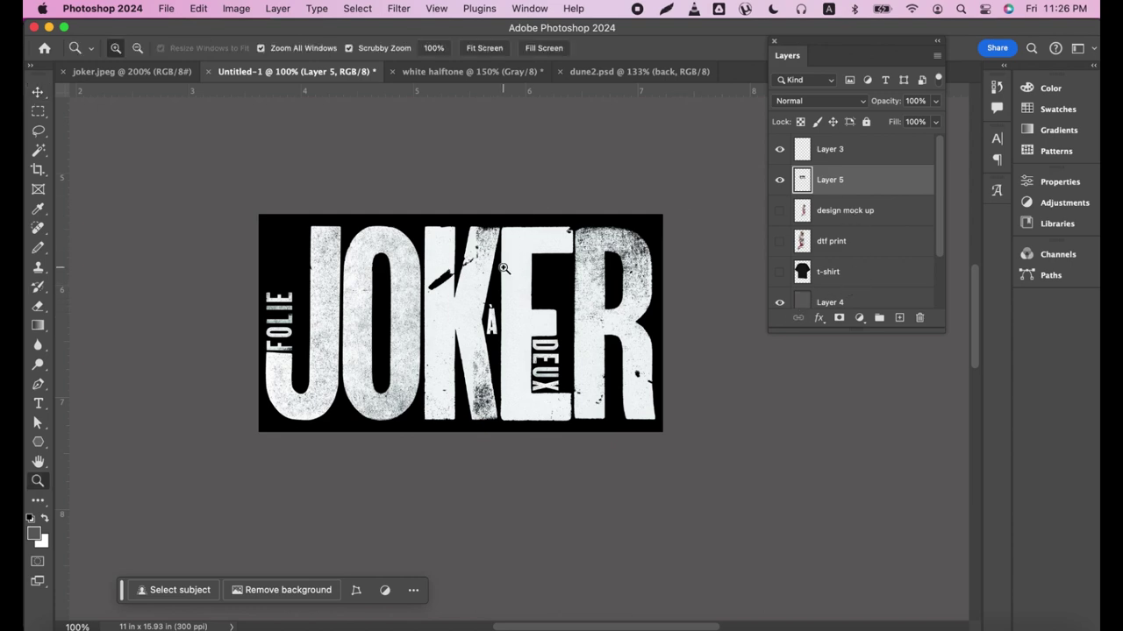
key("z")
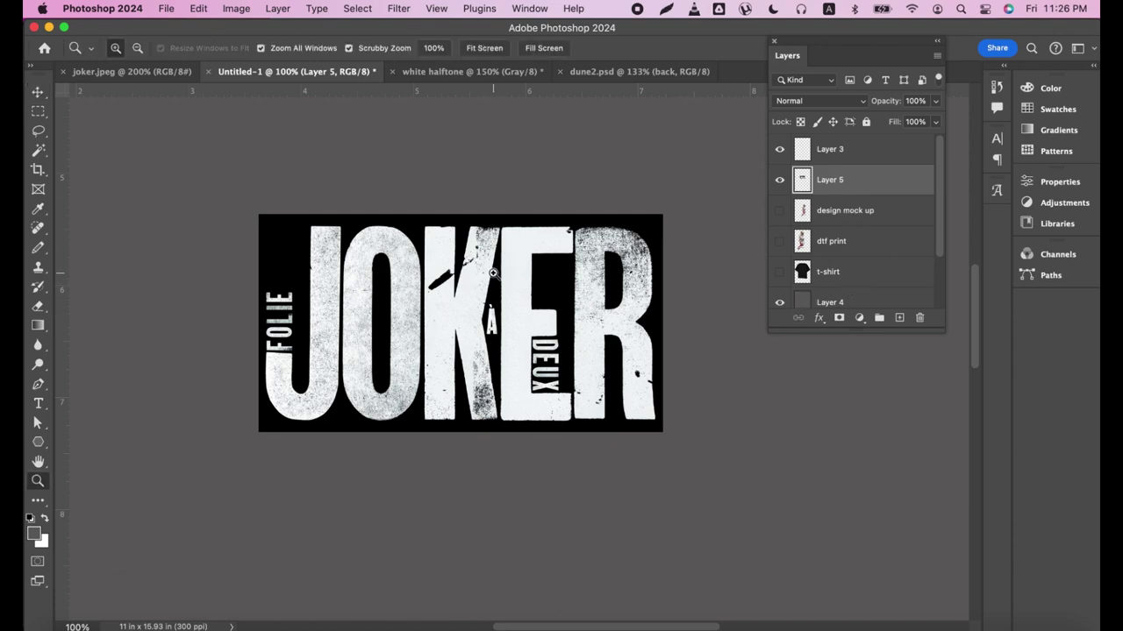
left_click(501, 281)
- Desaturate the JOKER logo layer
key("v")
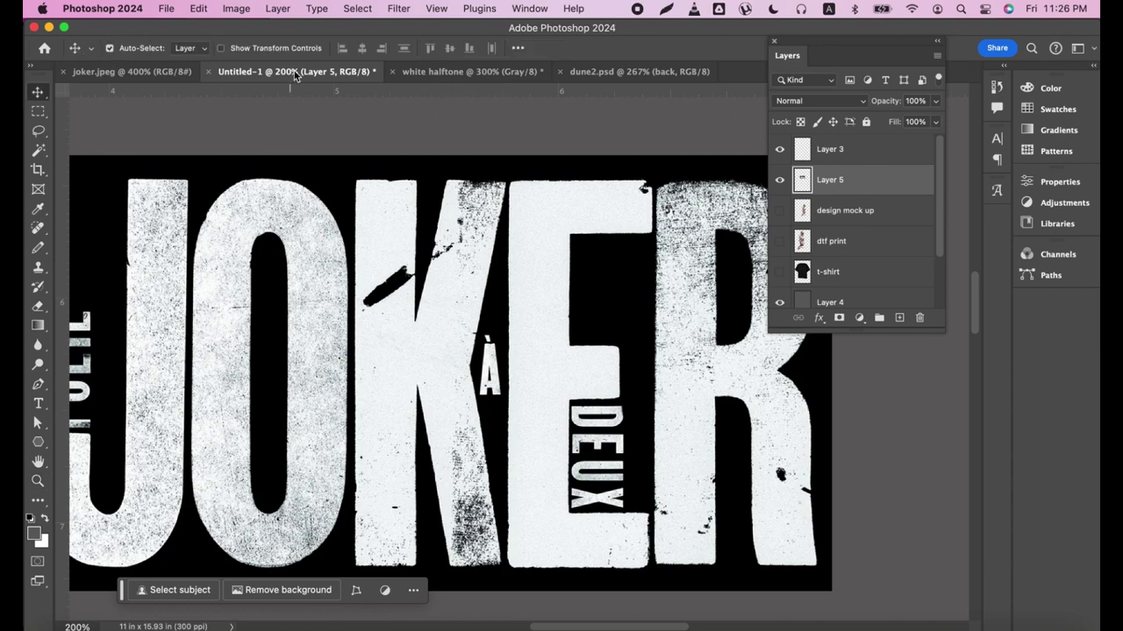
left_click(237, 9)
mouse_move(257, 50)
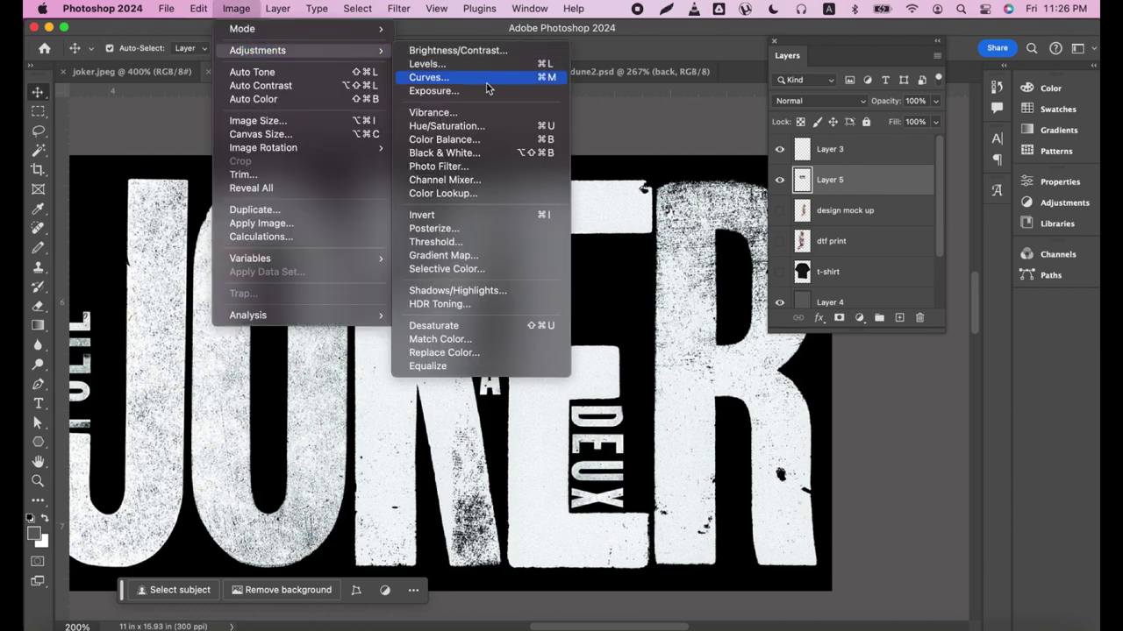
left_click(443, 329)
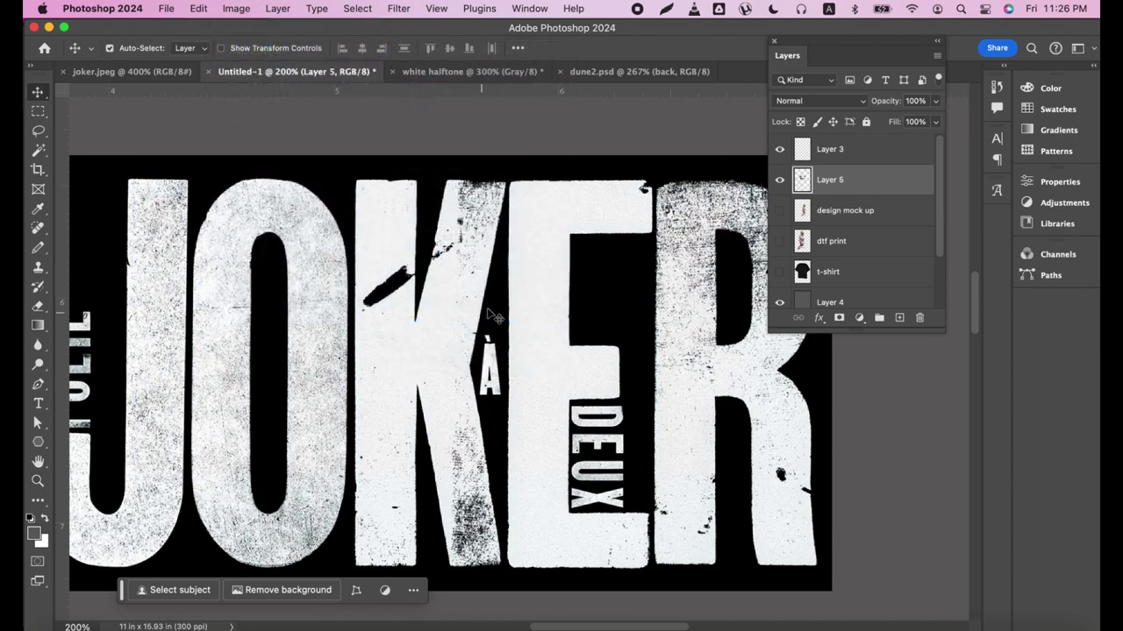
- Posterize the logo to 4 levels
left_click(241, 15)
mouse_move(257, 50)
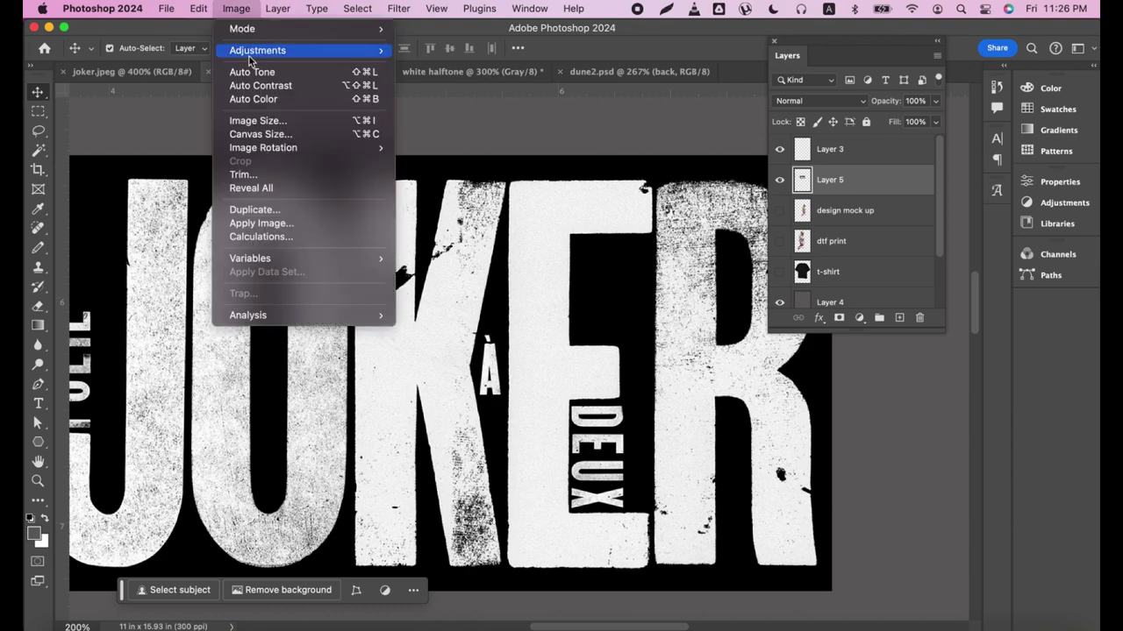
left_click(430, 230)
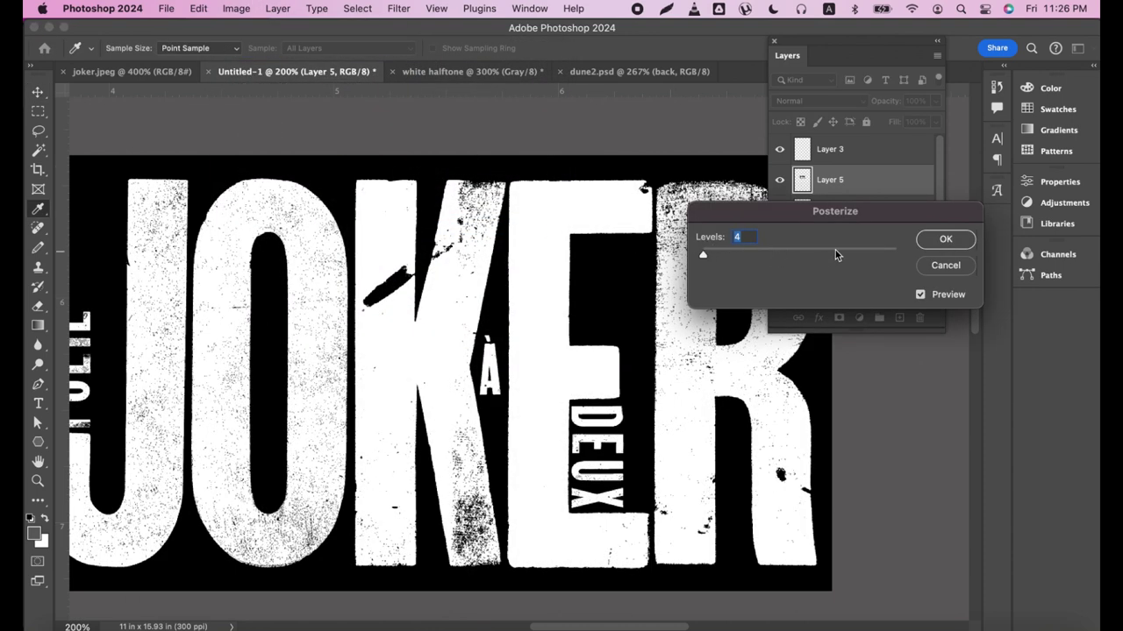
type("2")
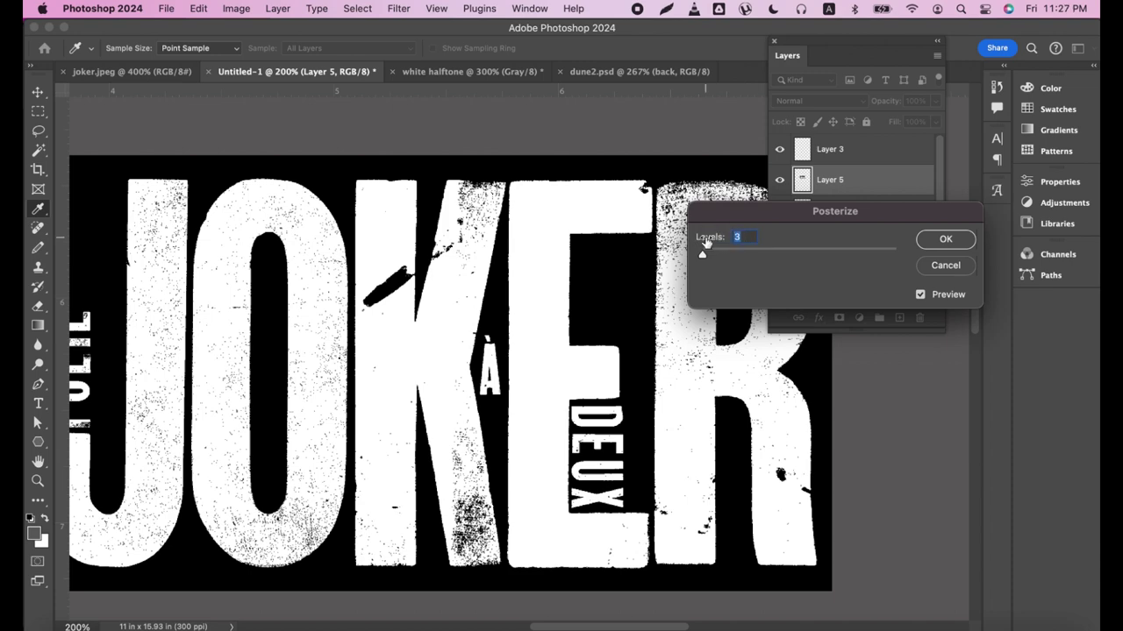
type("4")
left_click(950, 246)
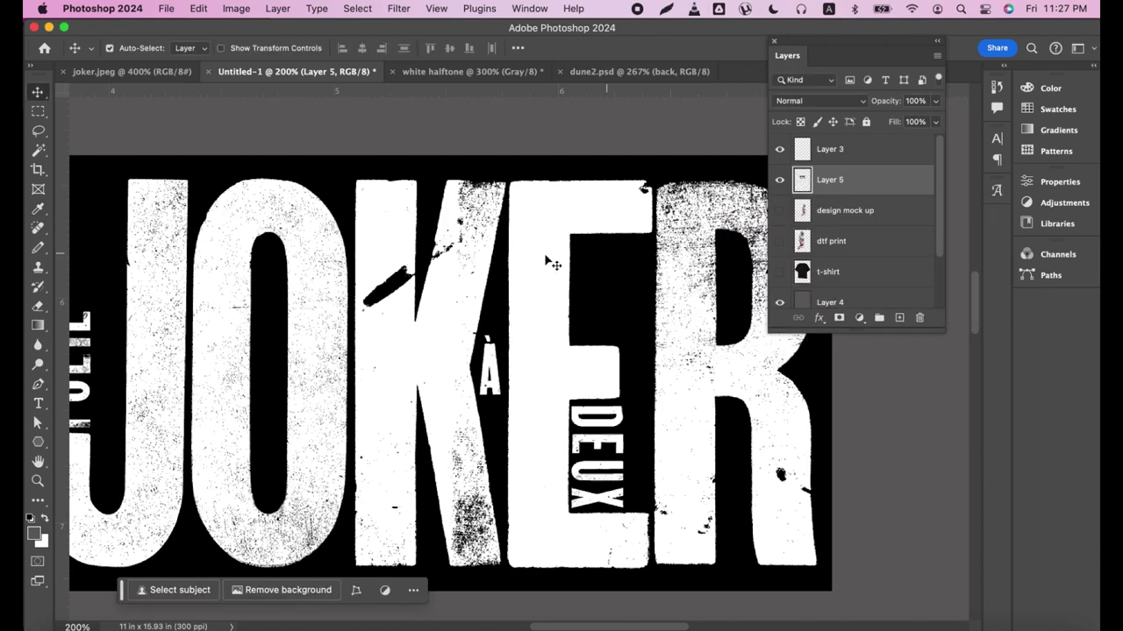
- Apply Levels to the lettering, pulling the black and white sliders in to boost contrast
key("z")
left_click(406, 251)
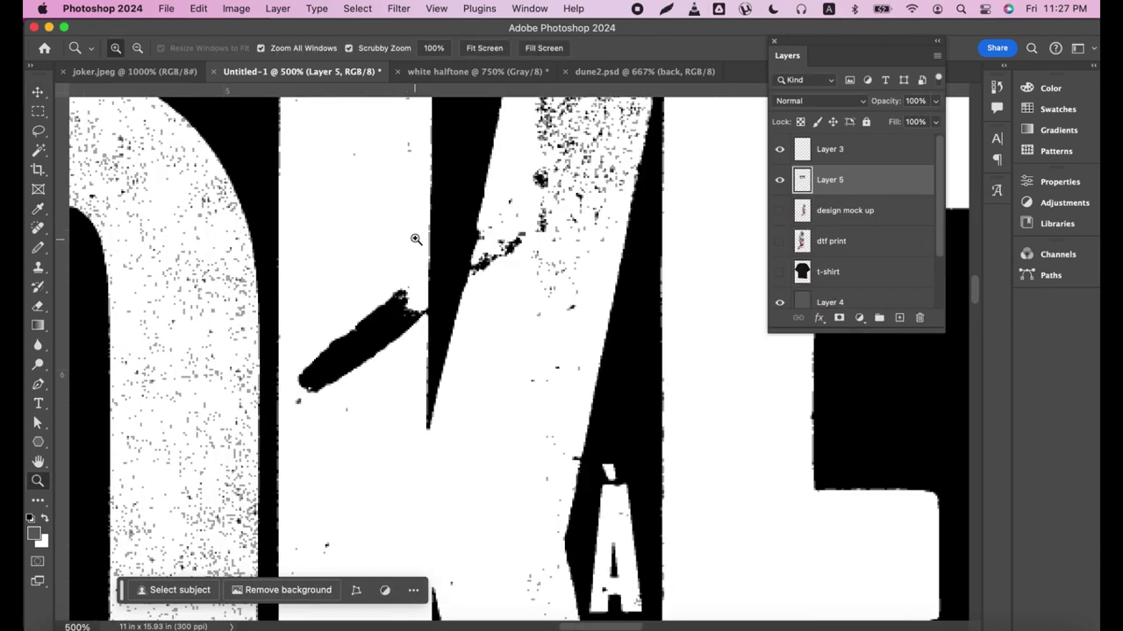
left_click_drag(506, 221, 513, 303)
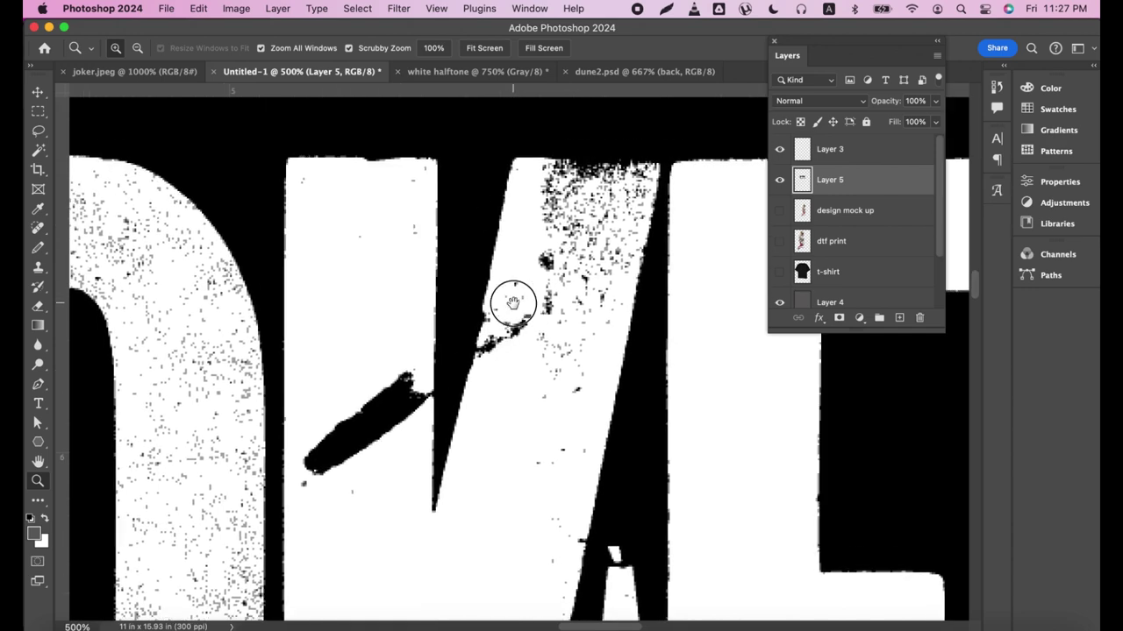
left_click_drag(283, 312, 333, 304)
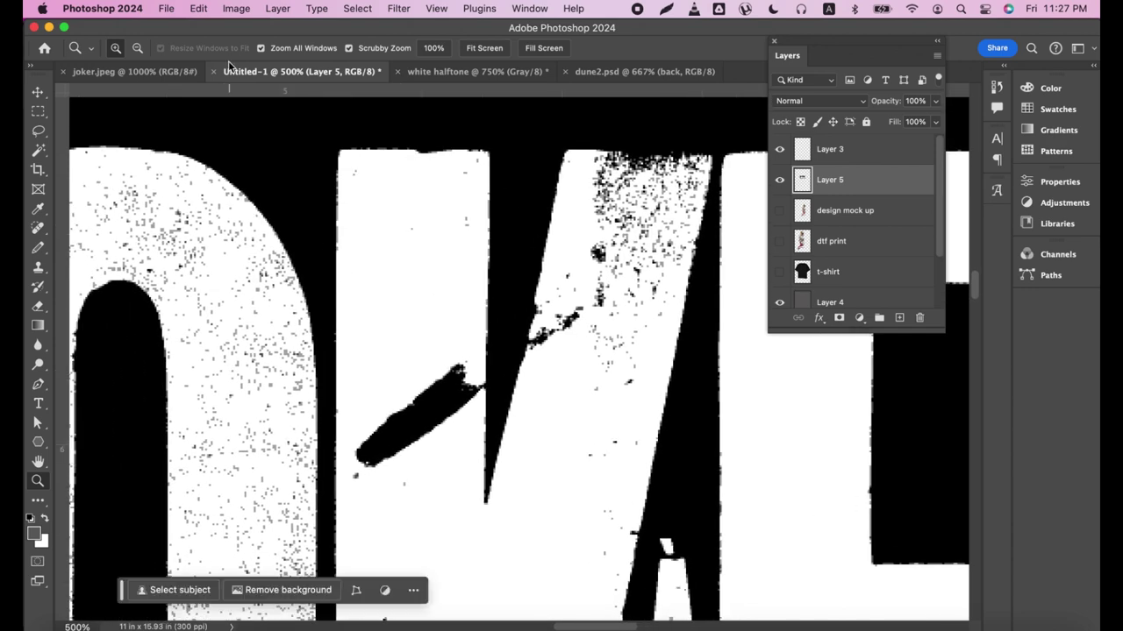
left_click(236, 8)
mouse_move(258, 50)
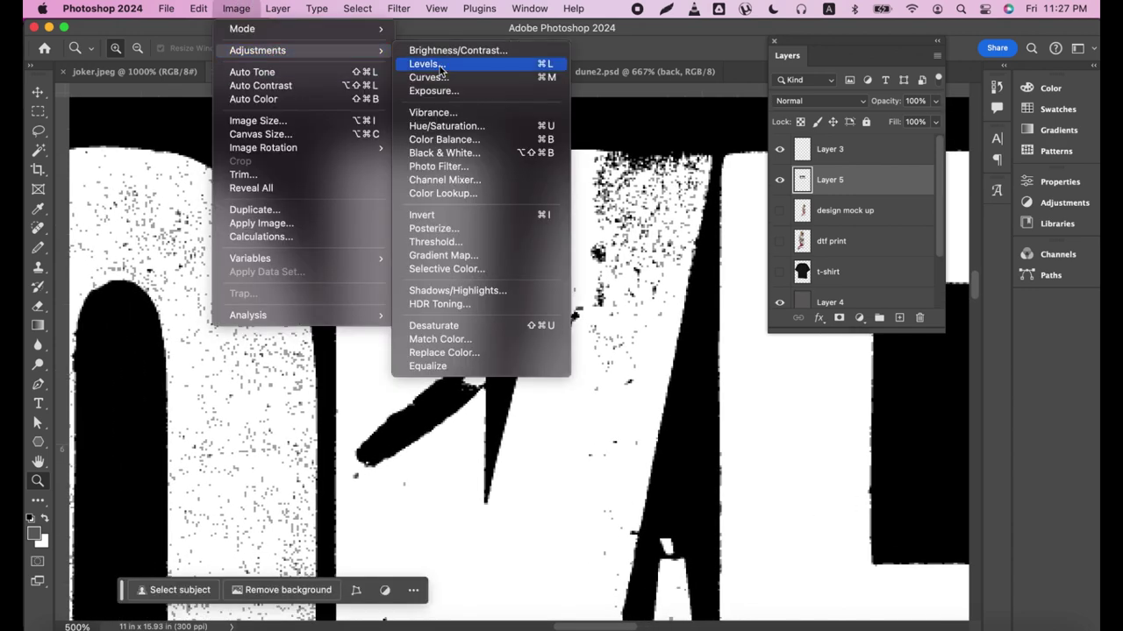
left_click(427, 64)
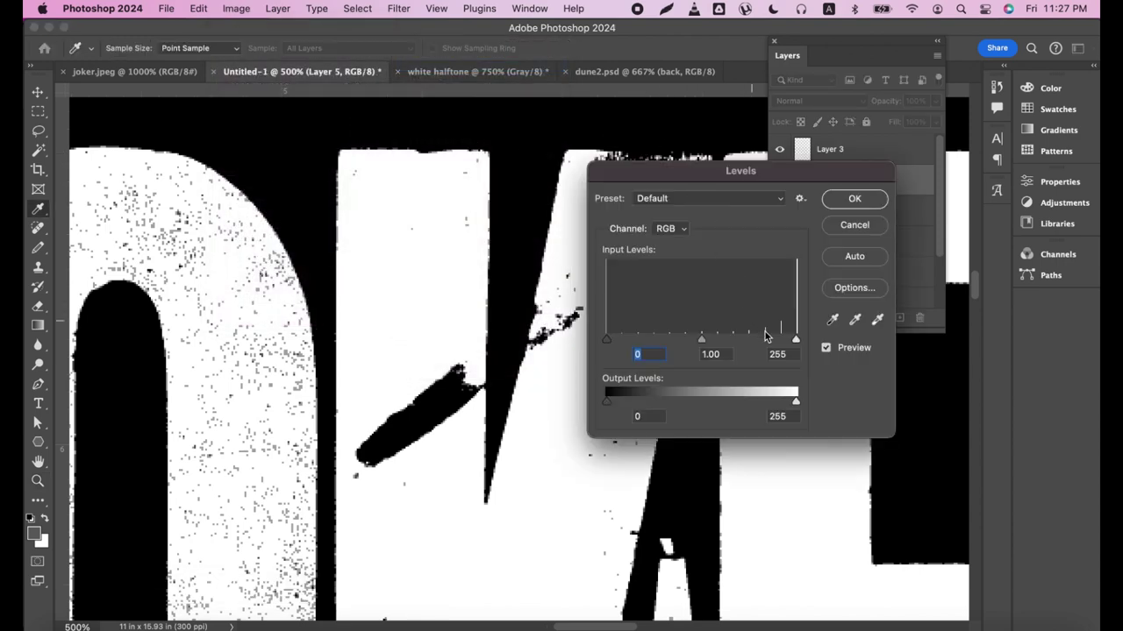
mouse_move(796, 340)
left_mouse_down()
mouse_move(720, 339)
mouse_move(751, 349)
left_mouse_up()
mouse_move(611, 350)
left_mouse_down()
mouse_move(797, 343)
mouse_move(675, 342)
mouse_move(774, 341)
left_mouse_up()
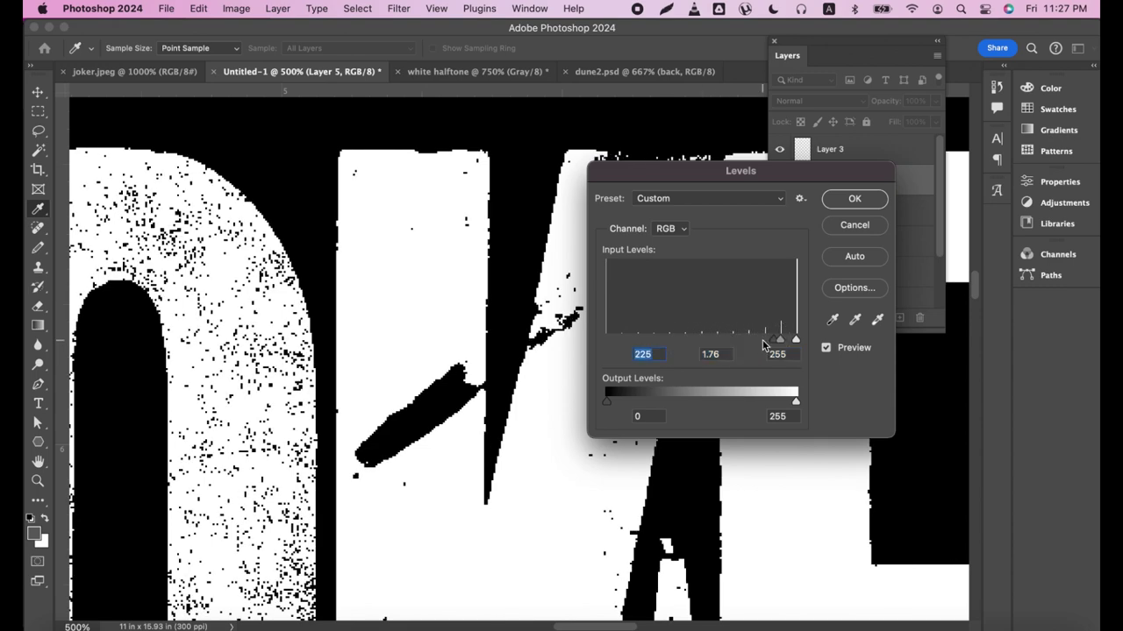
left_click(853, 200)
- Zoom out to the full title and Magic Wand select all its white pixels
key("z")
left_click(388, 296, "alt")
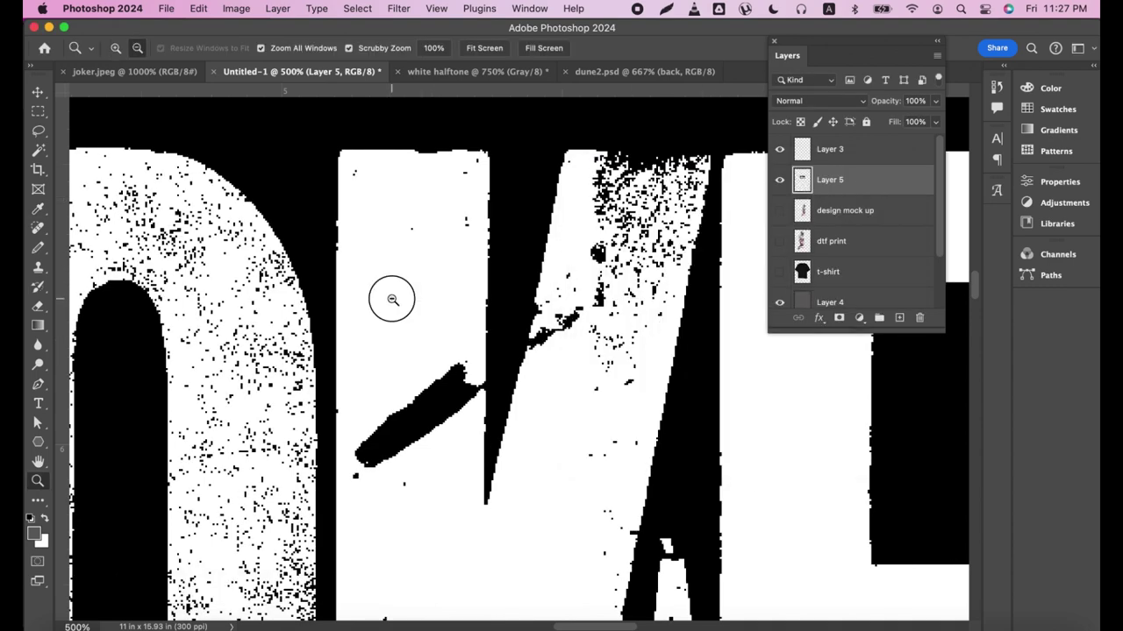
left_click(399, 300, "alt")
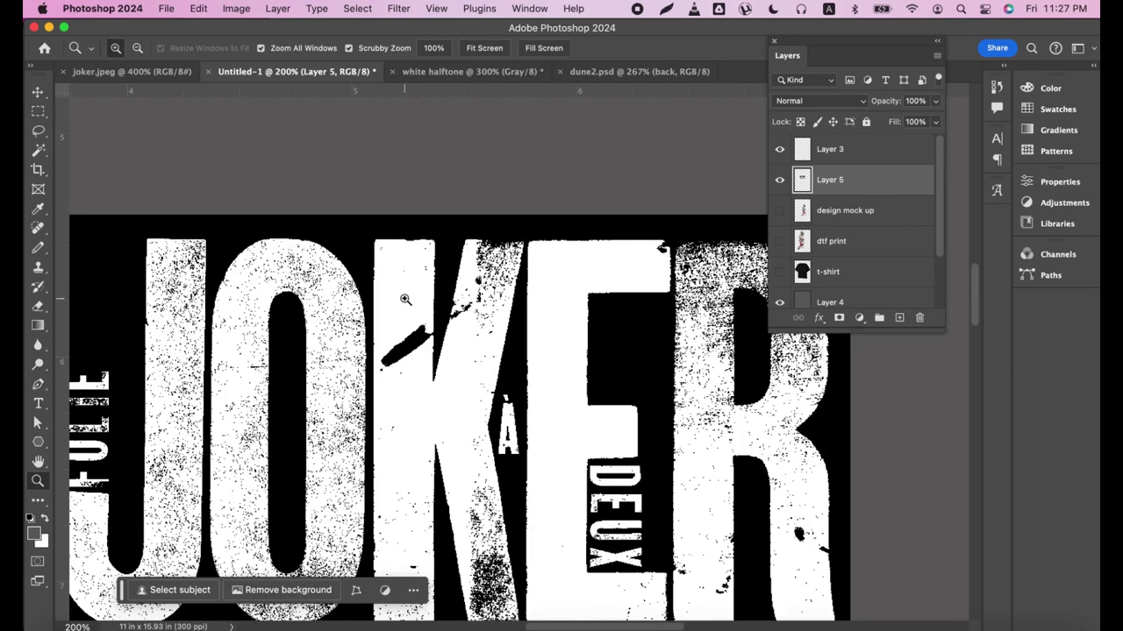
key("w")
left_click(408, 296)
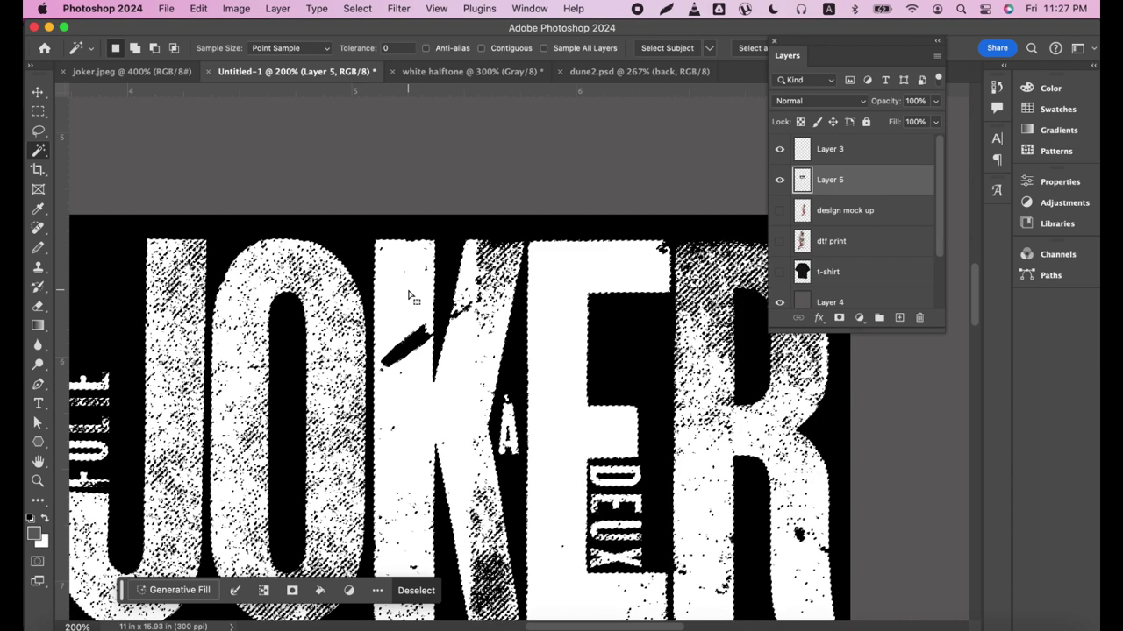
- Copy the white JOKER pixels to a new layer and delete the black-backed Layer 5
right_click(408, 297)
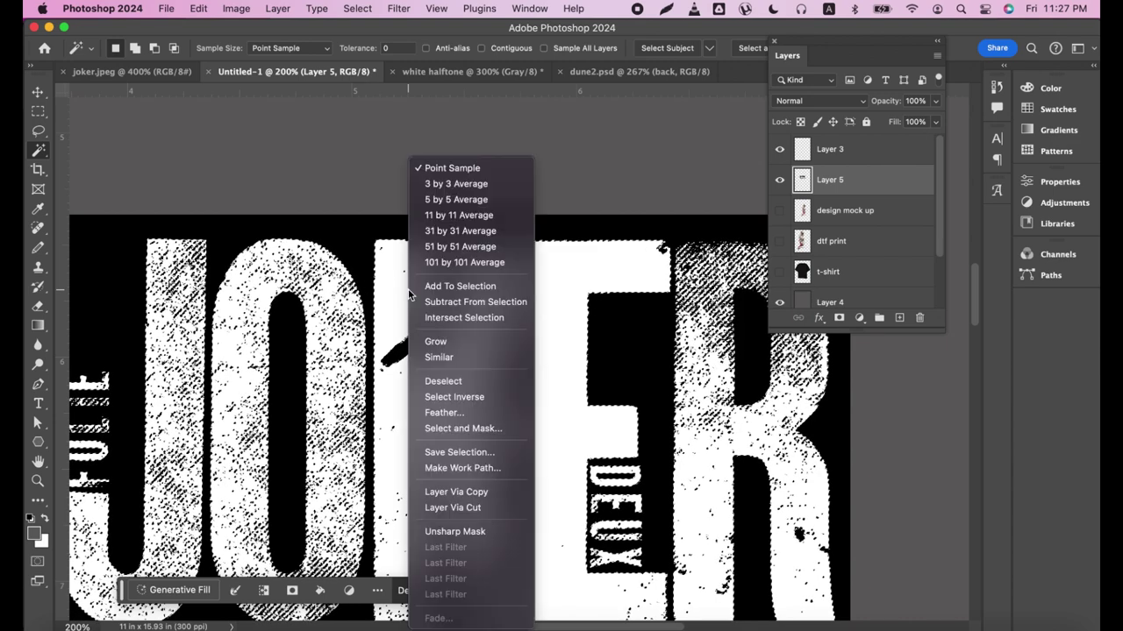
left_click(458, 491)
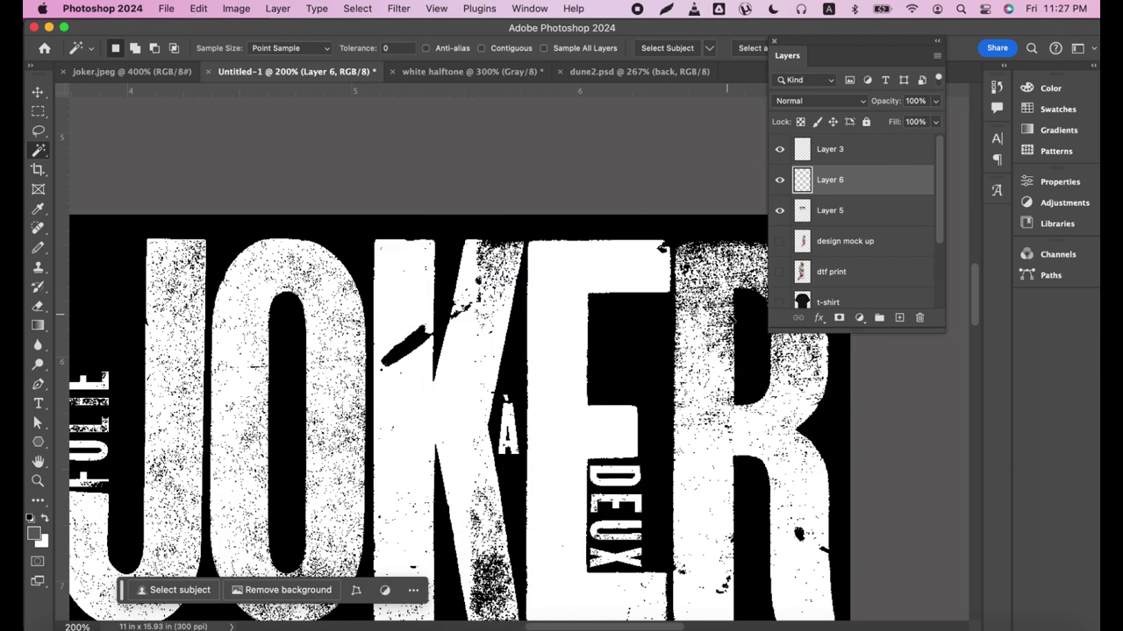
left_click(886, 211)
left_click_drag(886, 211, 919, 317)
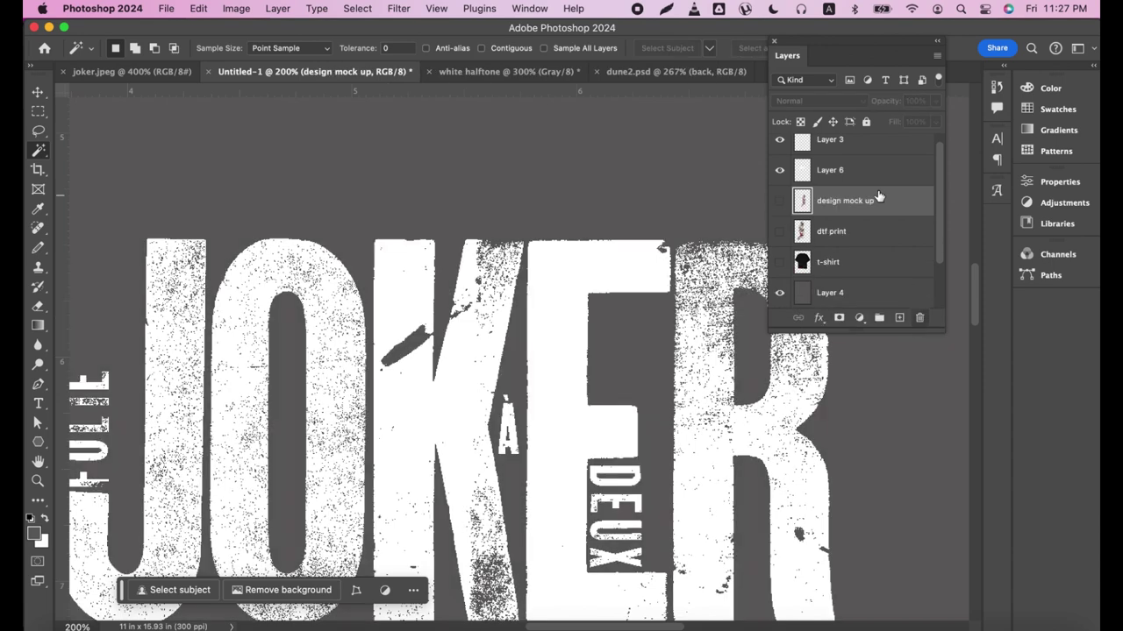
- Rename the new layer 'title', lock its transparent pixels, and make white the foreground colour
double_click(839, 170)
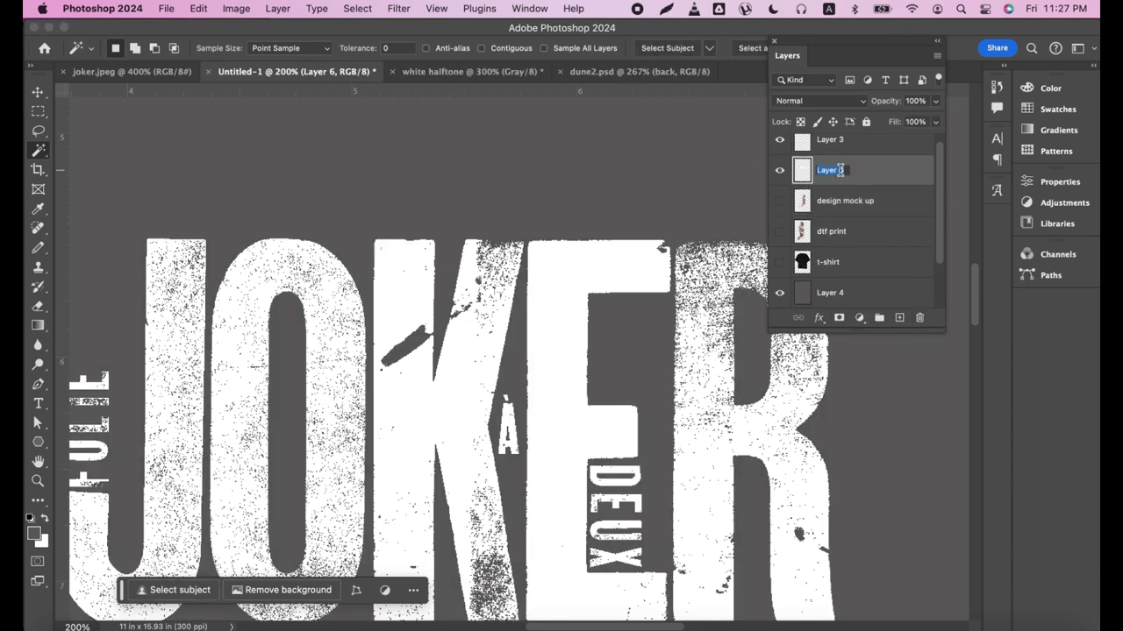
type("title")
key("Return")
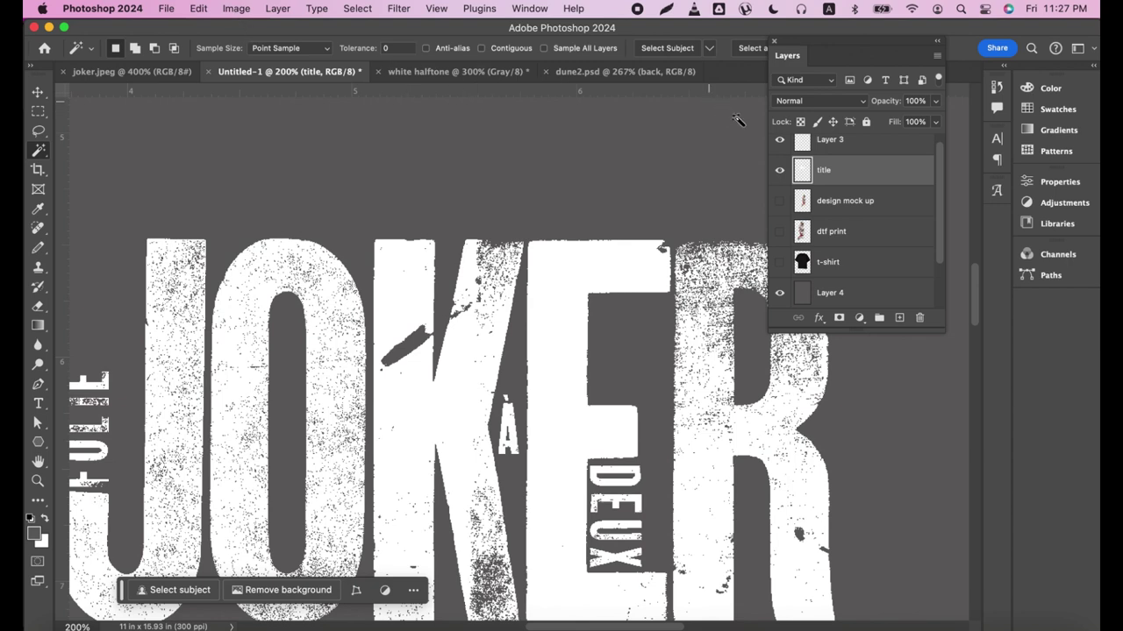
left_click(801, 123)
key("x")
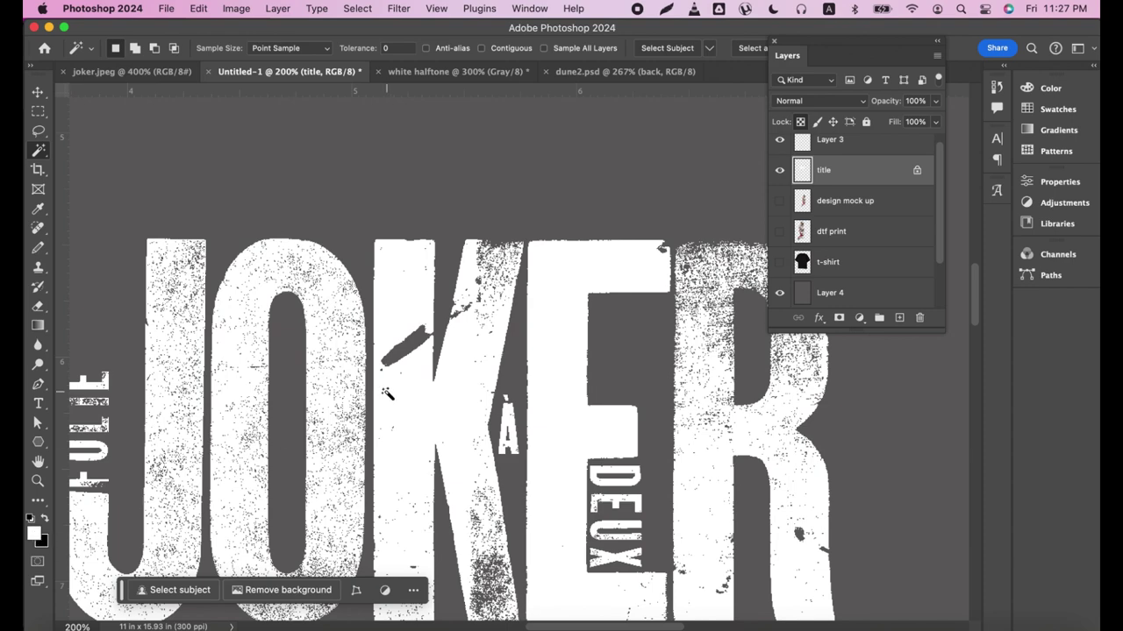
key("z")
left_click(527, 342, "alt")
left_click(526, 342, "alt")
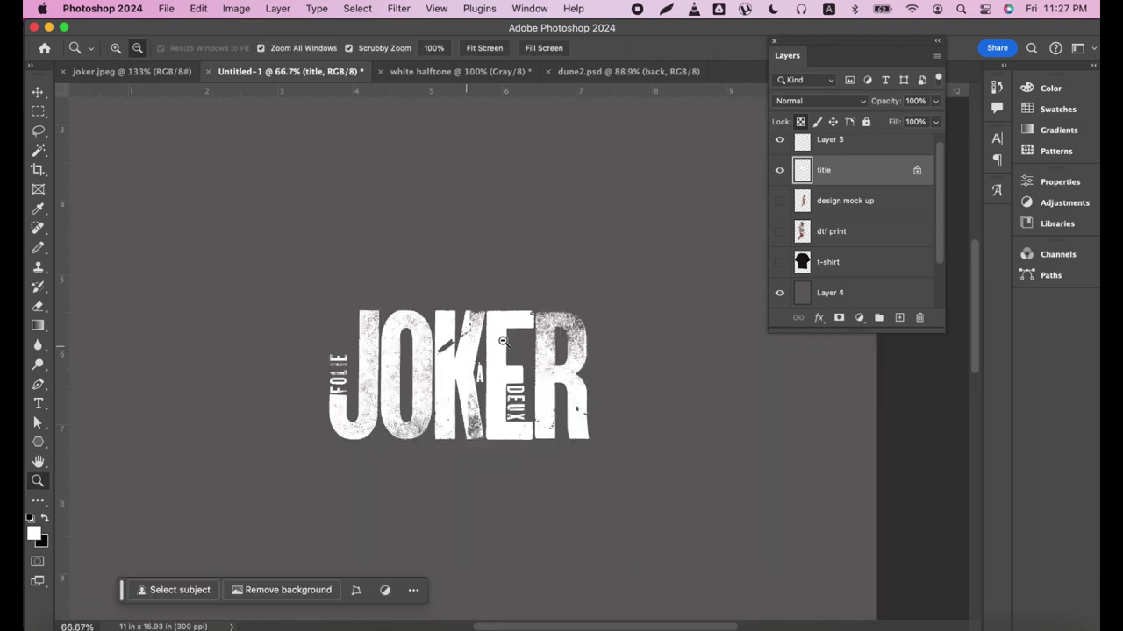
- Show the black t-shirt and Joker portrait layers and zoom out to the whole shirt
left_click(781, 262)
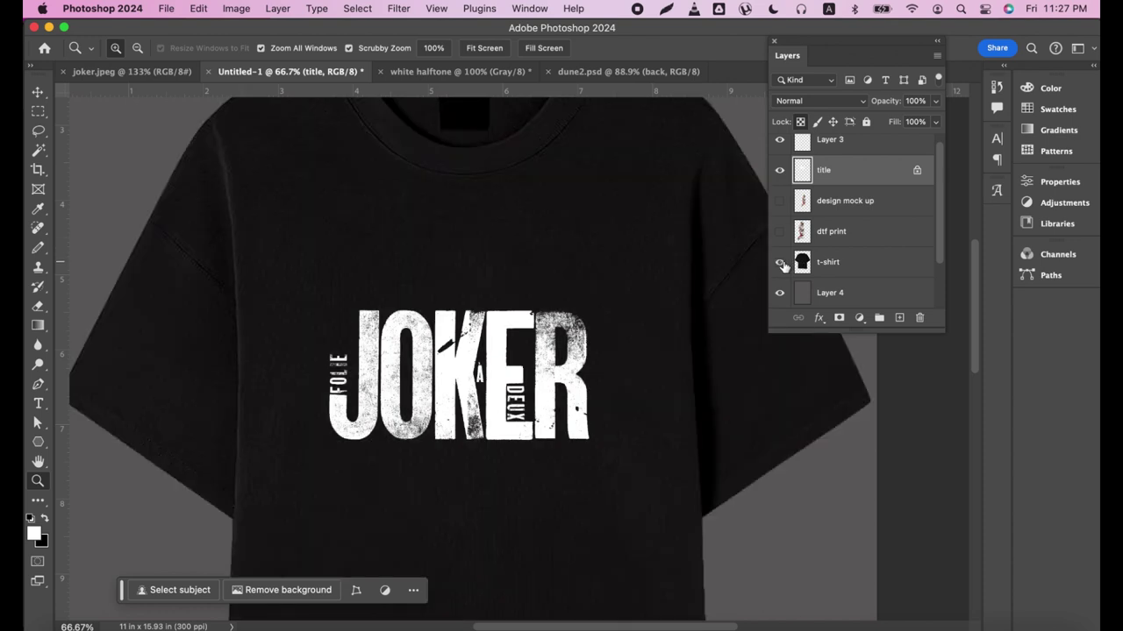
left_click(780, 201)
left_click(517, 358, "alt")
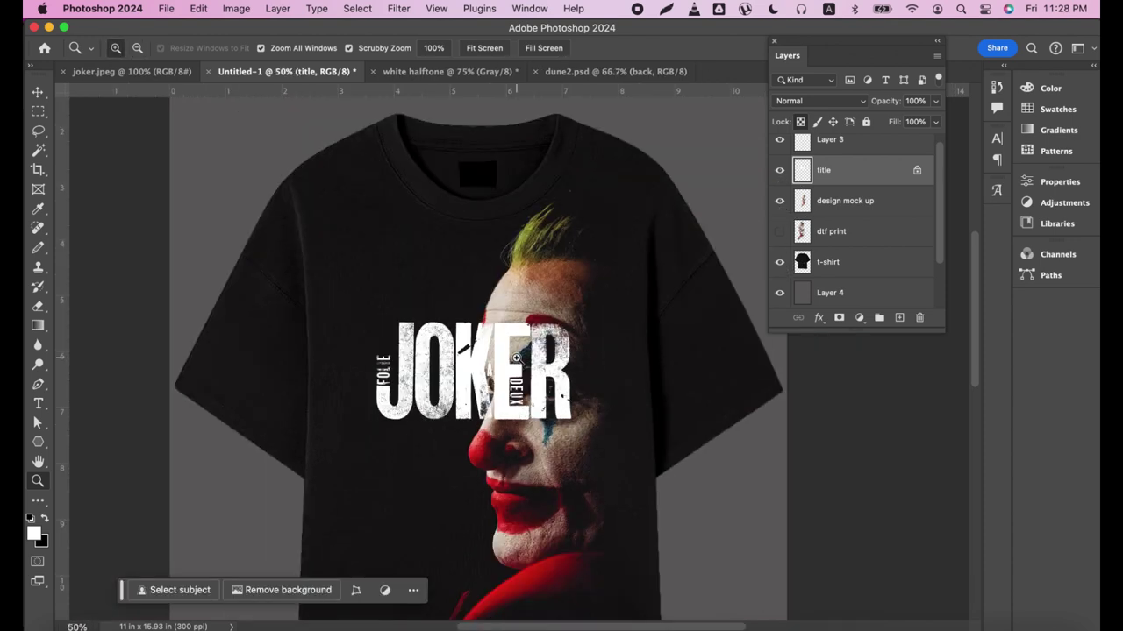
left_click_drag(519, 366, 526, 235)
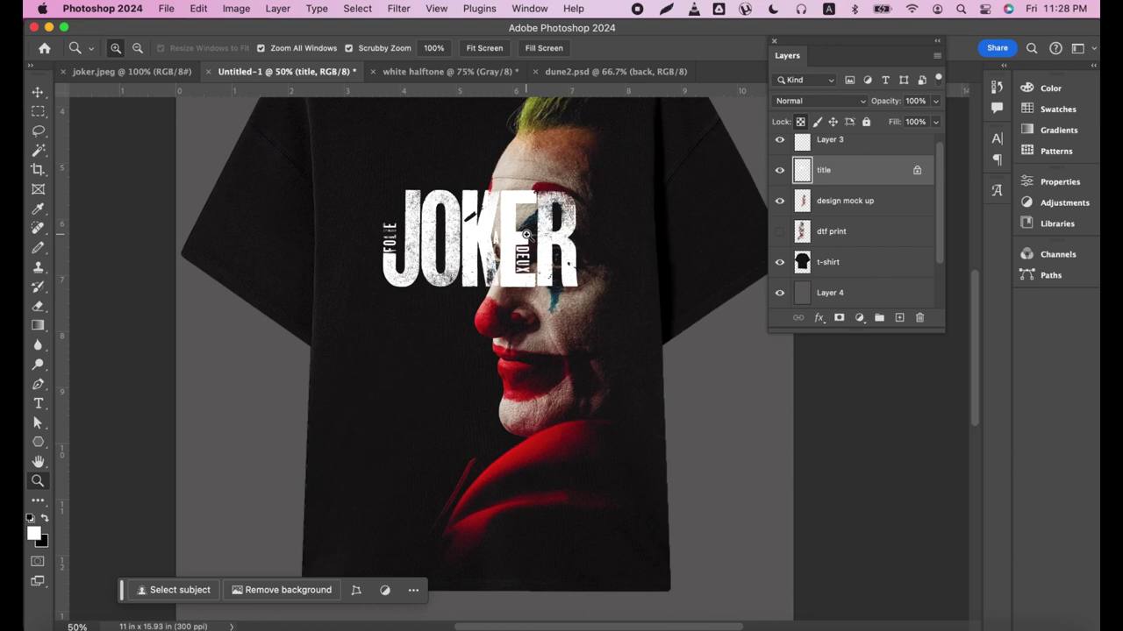
- Move the JOKER title down to the bottom of the shirt
key("v")
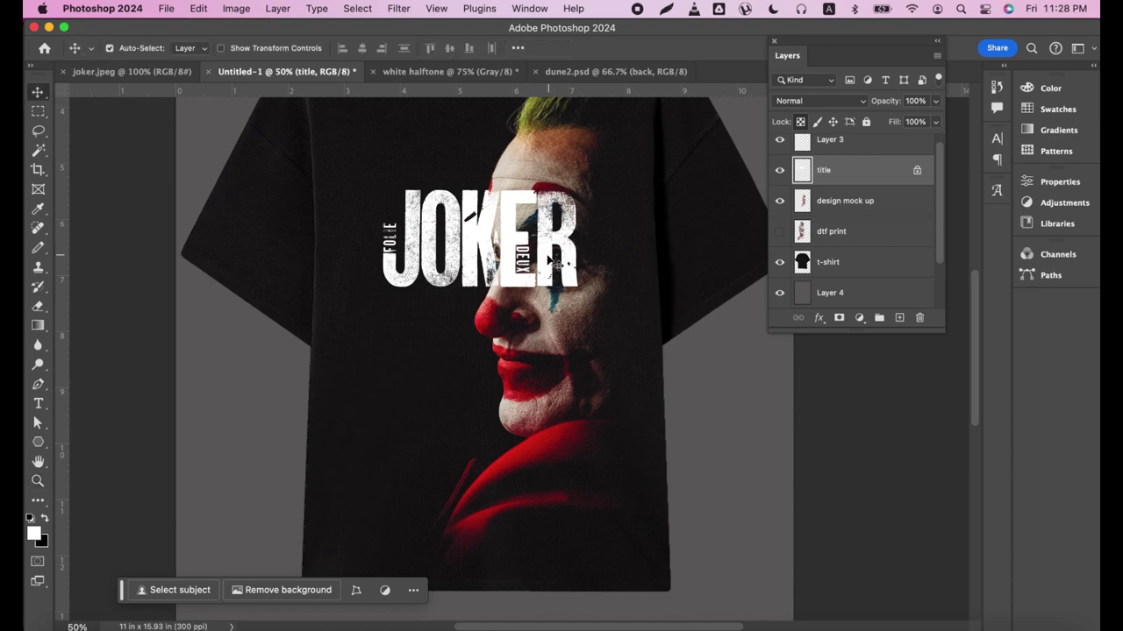
left_click_drag(530, 313, 498, 459)
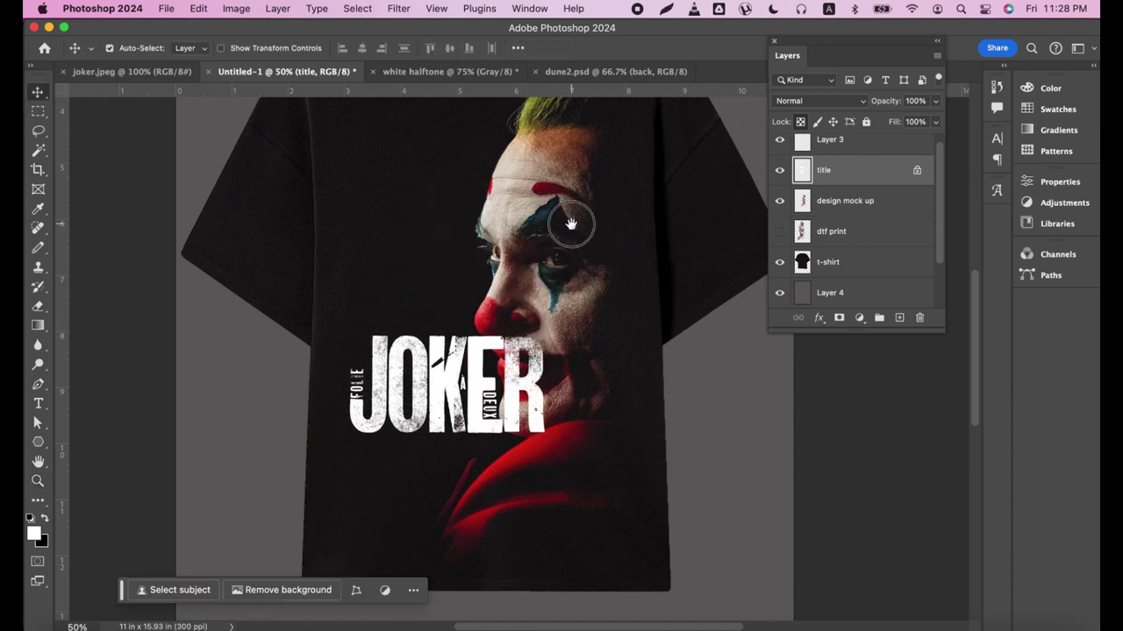
mouse_move(566, 221)
left_mouse_down()
mouse_move(567, 342)
mouse_move(556, 213)
left_mouse_up()
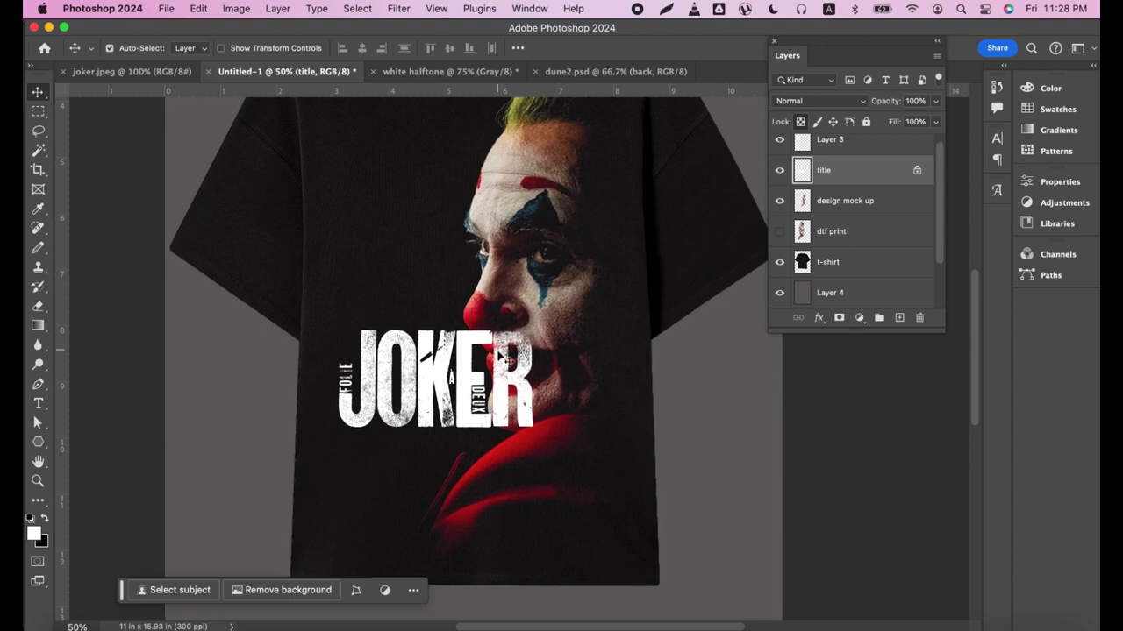
left_click_drag(492, 377, 535, 439)
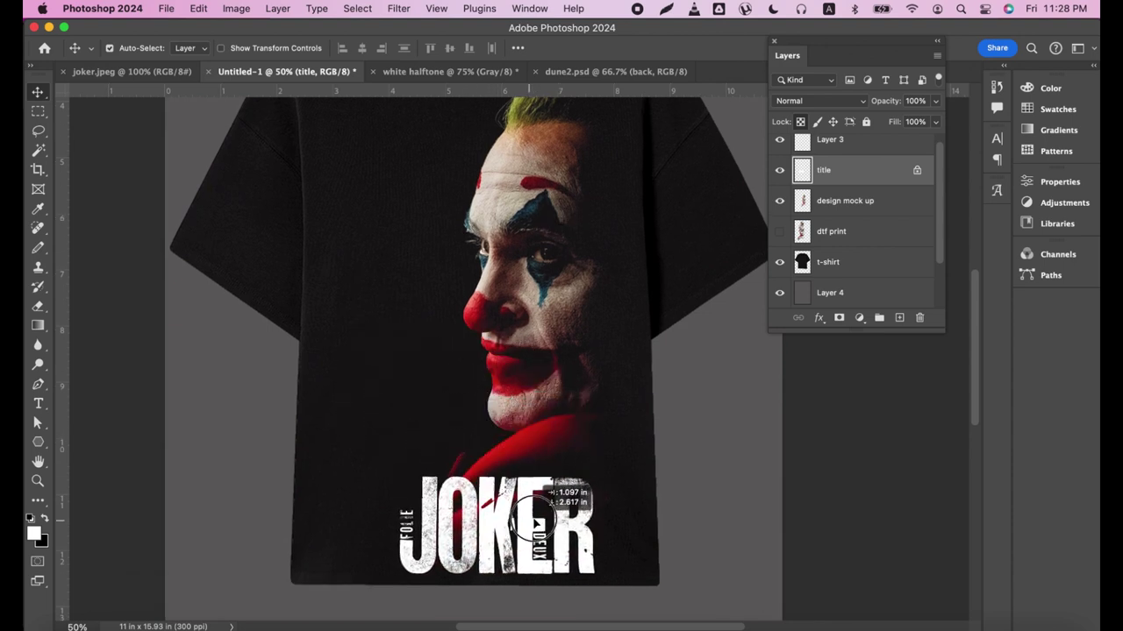
mouse_move(535, 439)
left_mouse_down()
mouse_move(562, 520)
mouse_move(573, 520)
left_mouse_up()
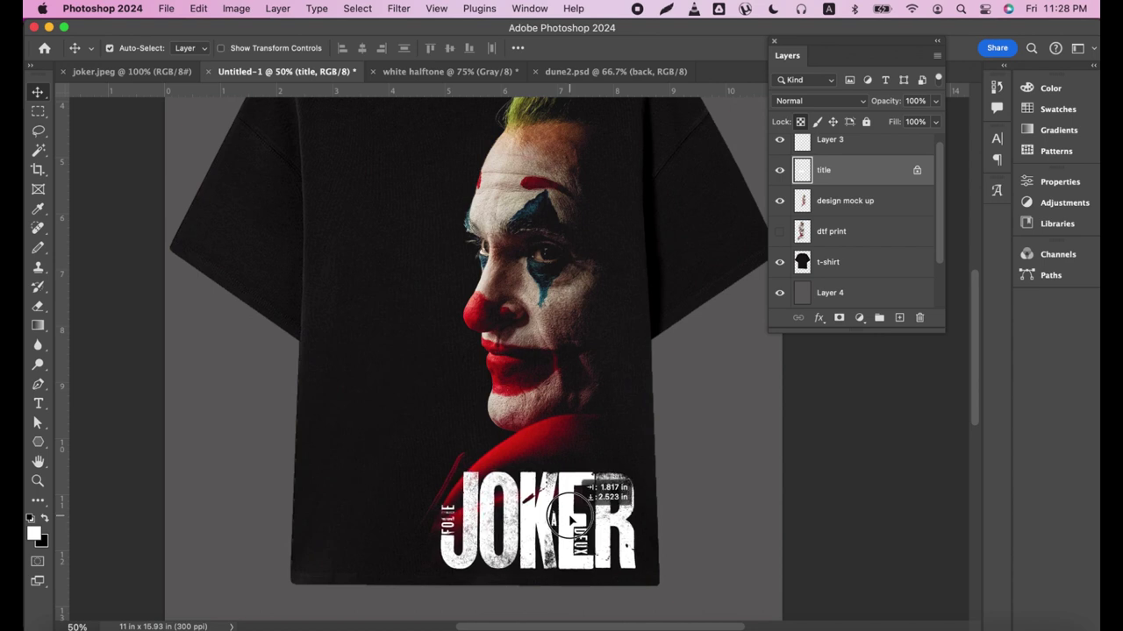
left_click_drag(571, 521, 580, 524)
scroll(561, 359, "up", 5)
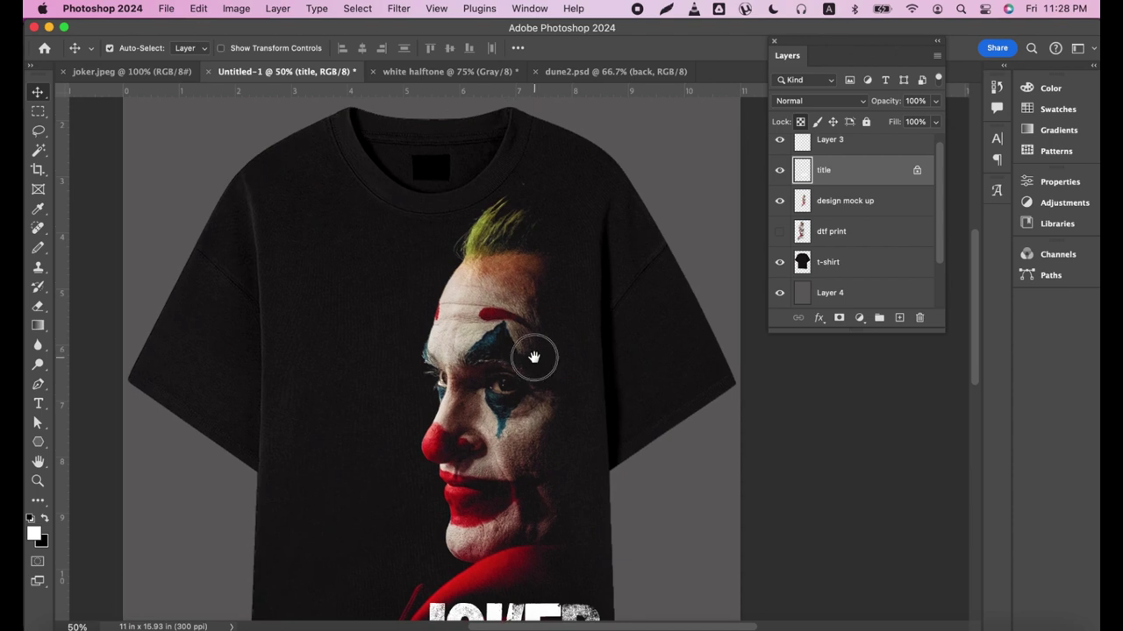
scroll(535, 357, "down", 2)
scroll(536, 356, "down", 3)
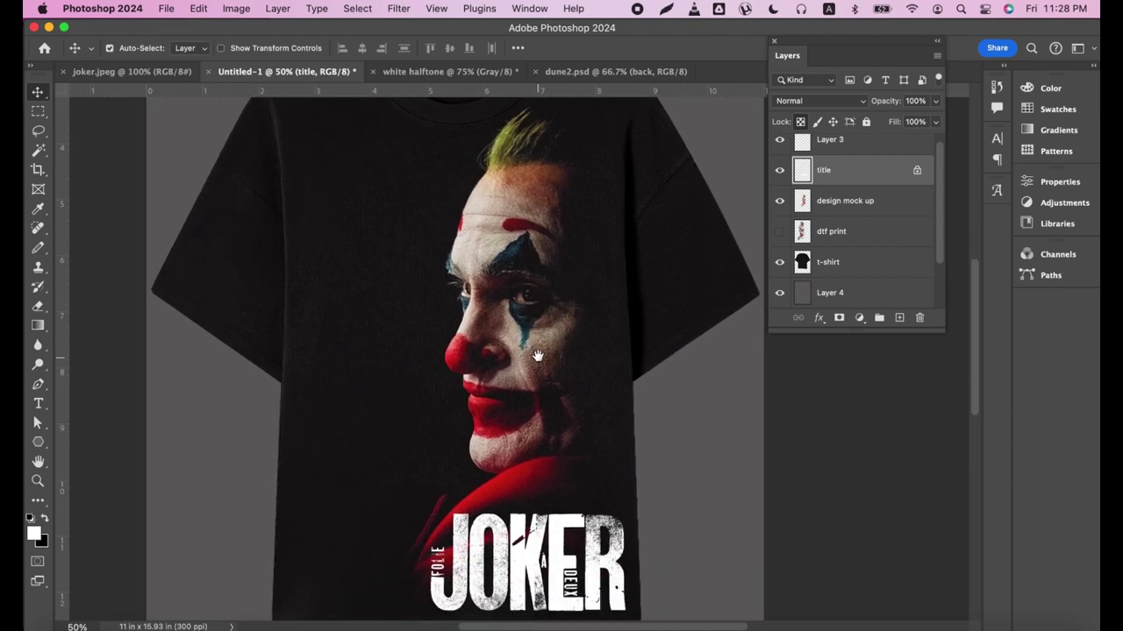
scroll(535, 377, "down", 3)
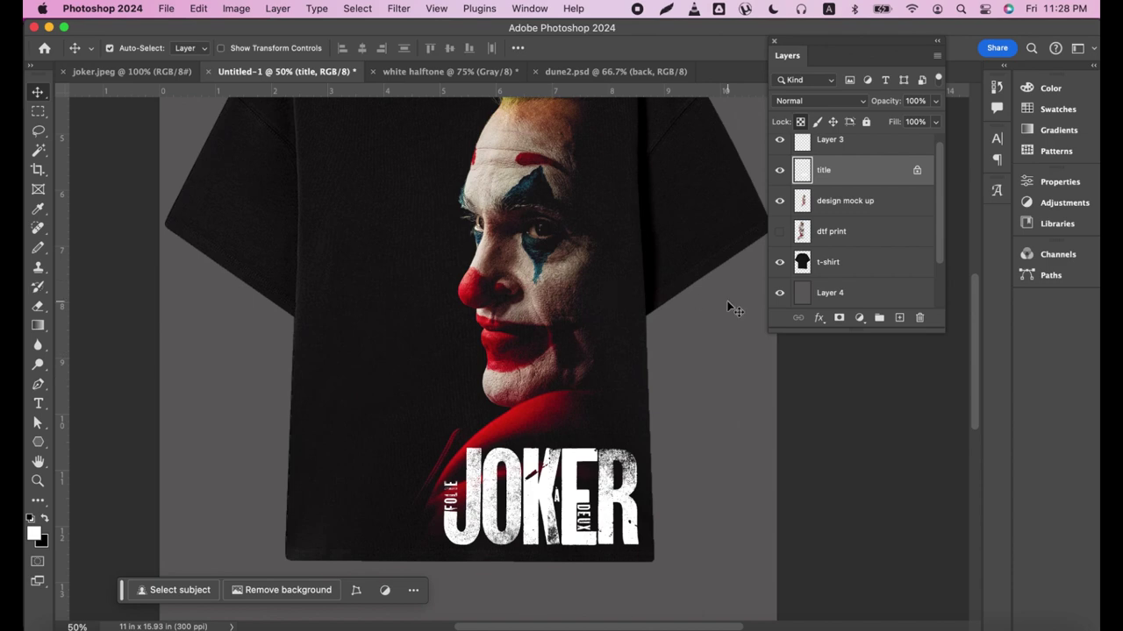
- Zoom in to inspect the JOKER lettering, then zoom back out to the whole shirt
key("z")
left_click(555, 351)
left_click(565, 458)
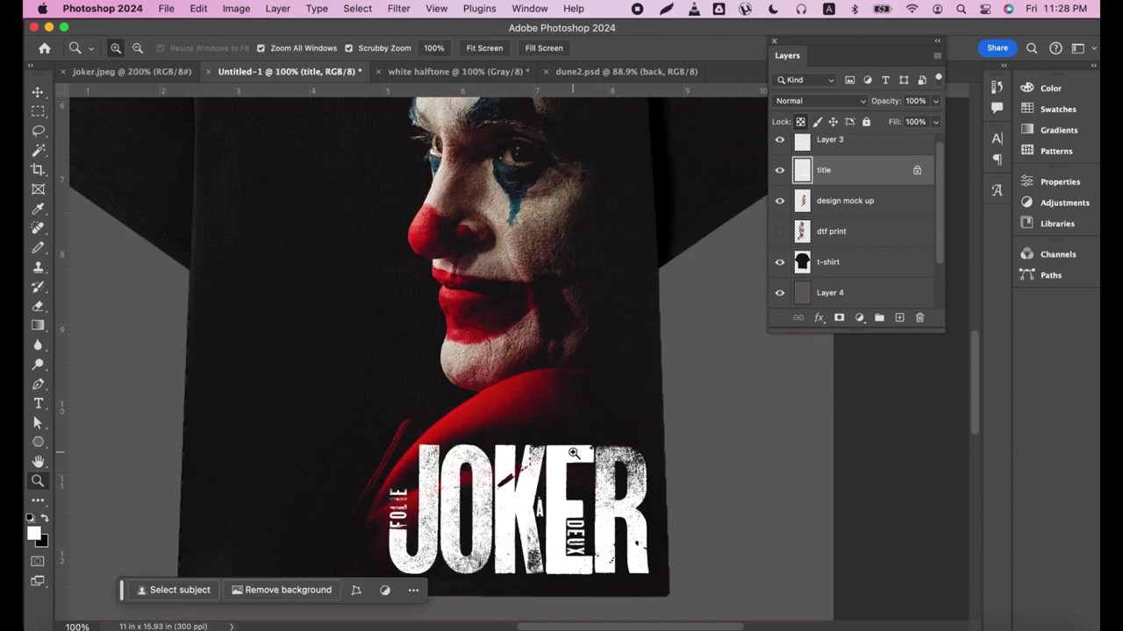
left_click_drag(565, 458, 581, 368)
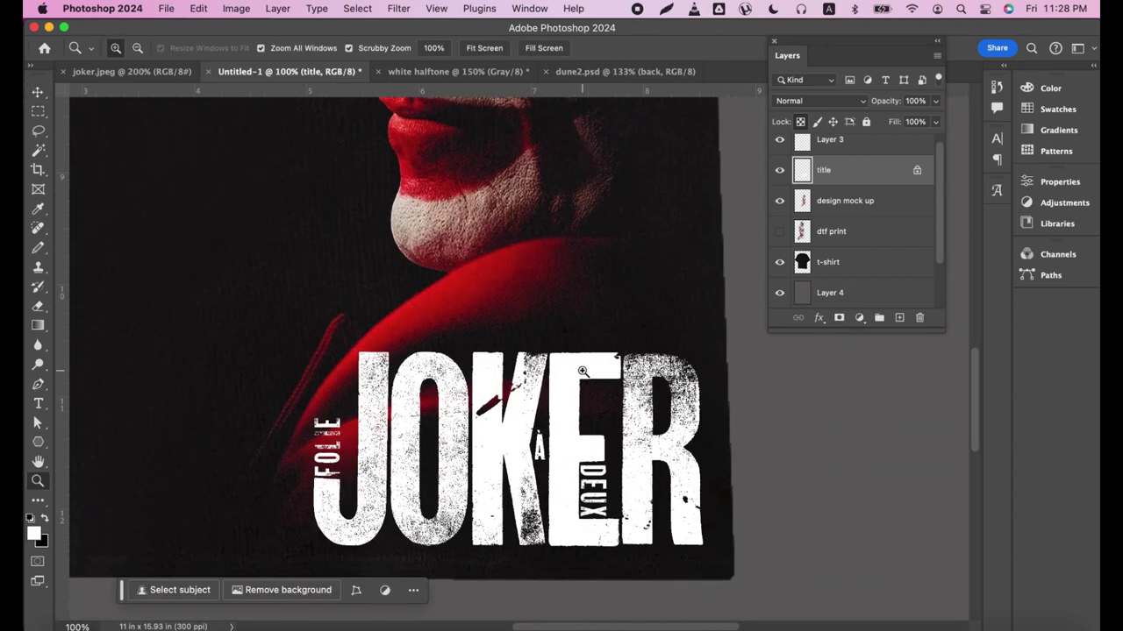
left_click(529, 406)
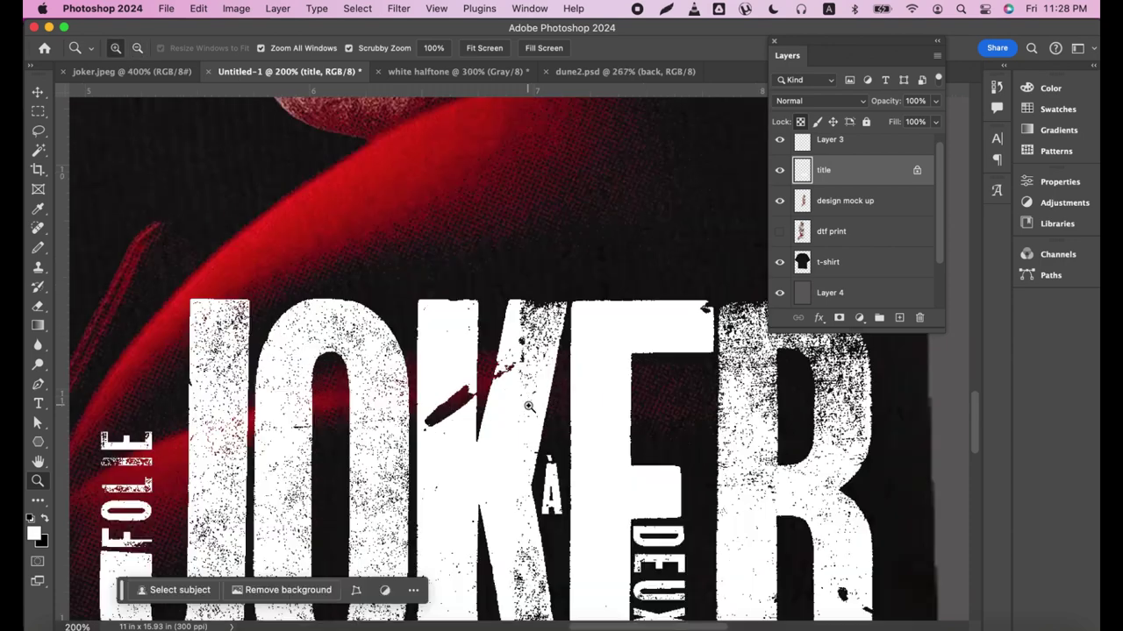
left_click_drag(528, 406, 528, 314)
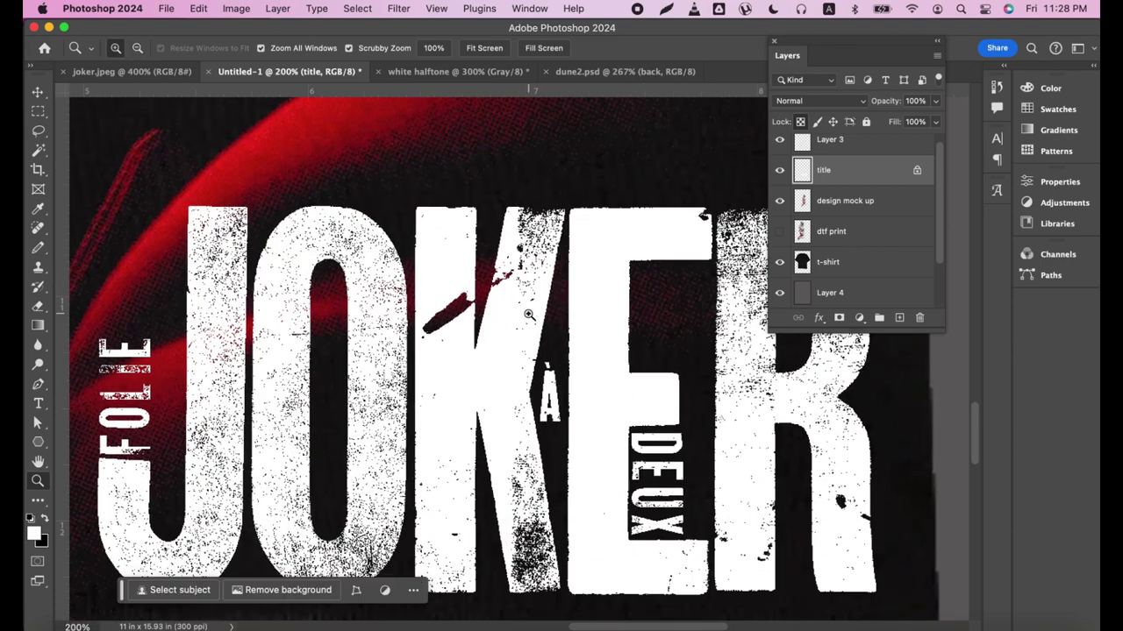
left_click(529, 314, "alt")
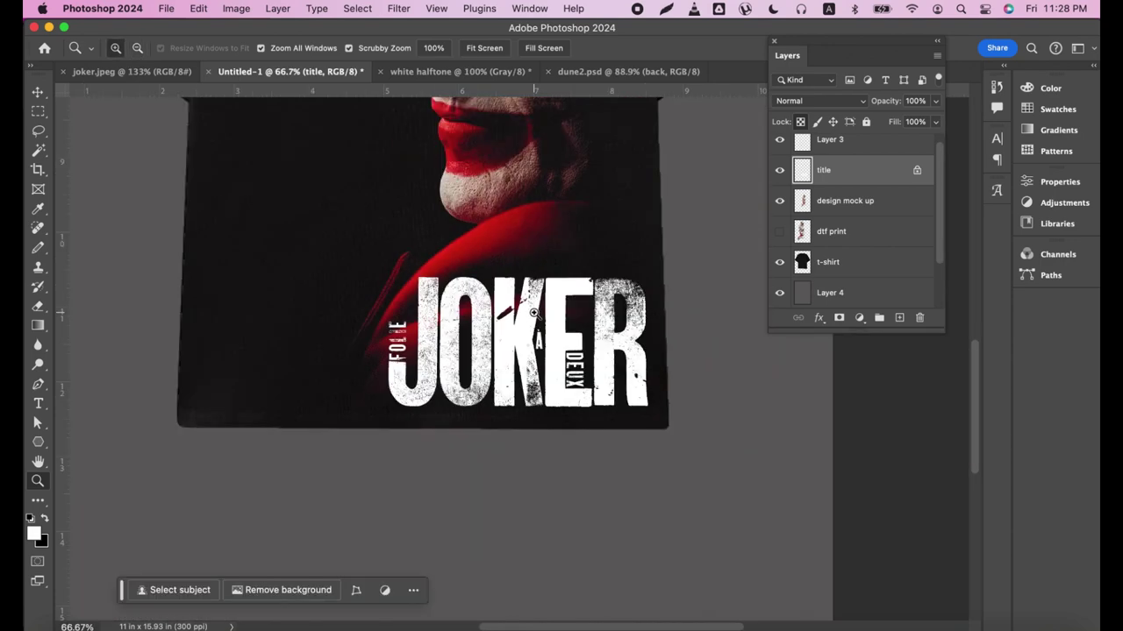
left_click_drag(512, 283, 513, 339)
scroll(514, 339, "up", 3)
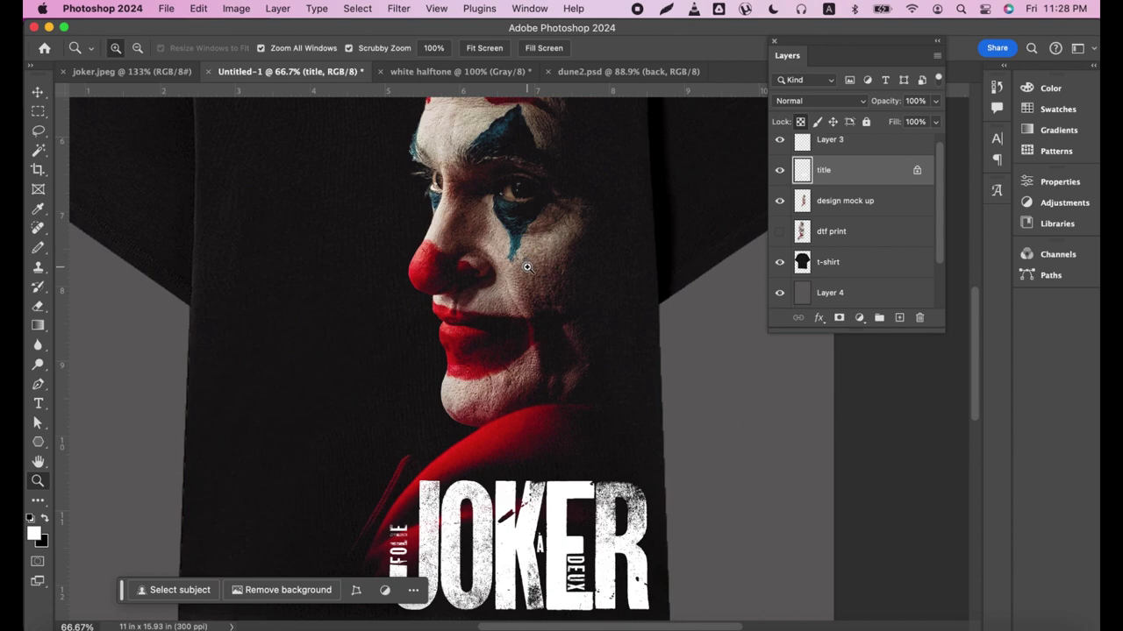
left_click(527, 267)
left_click(527, 266, "alt")
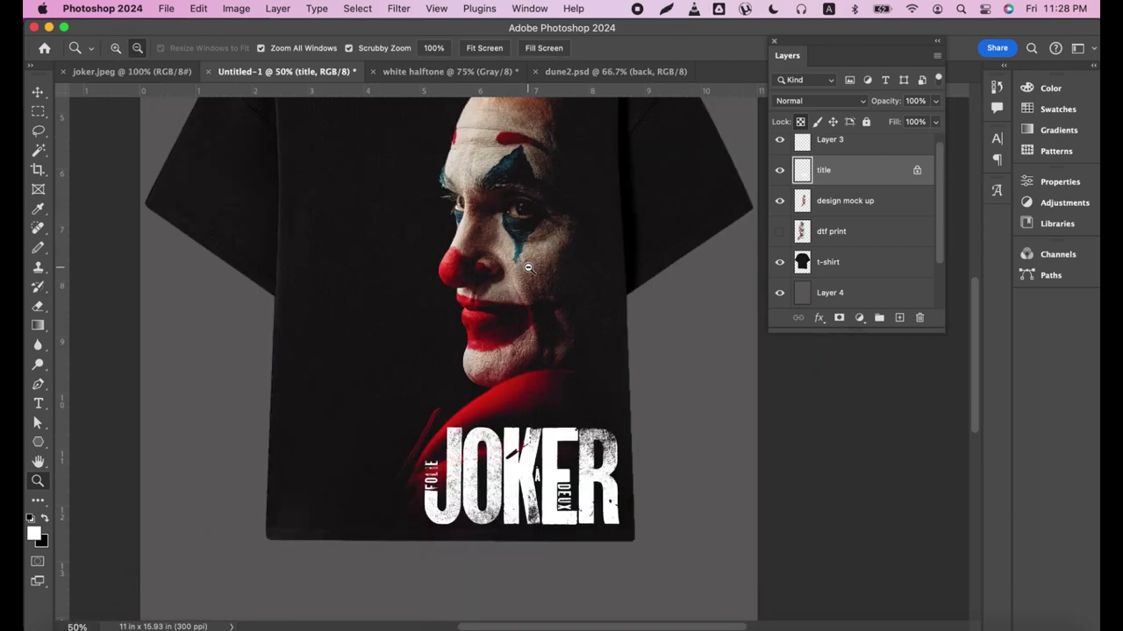
left_click(528, 268, "alt")
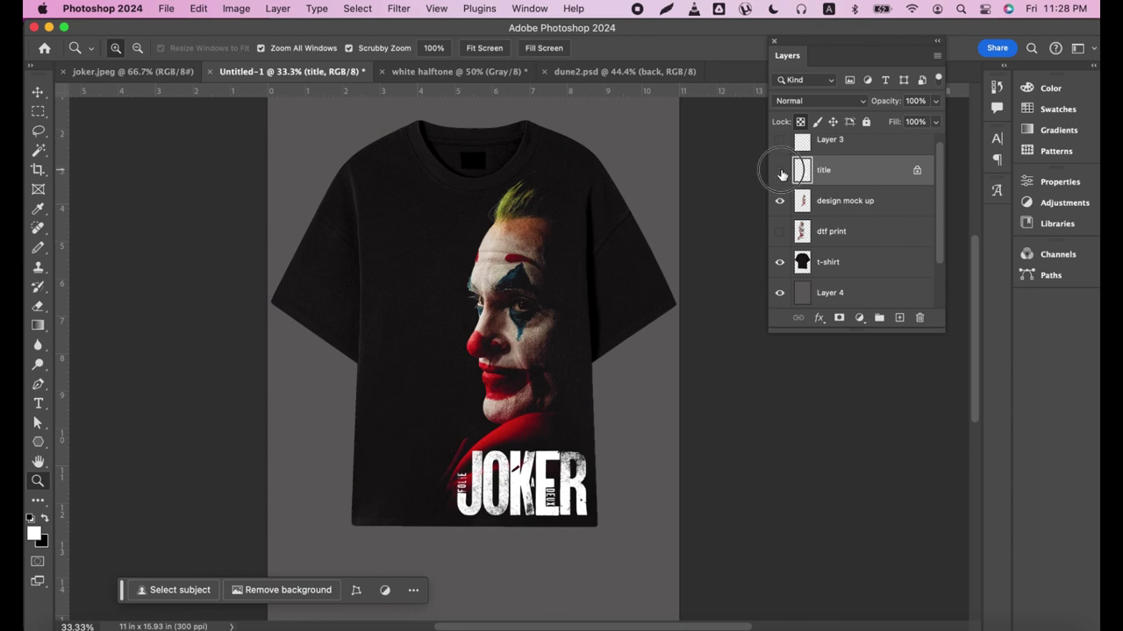
- Compare the title and portrait visibility, then move the t-shirt layer above dtf print
left_click(781, 172)
left_click(780, 202)
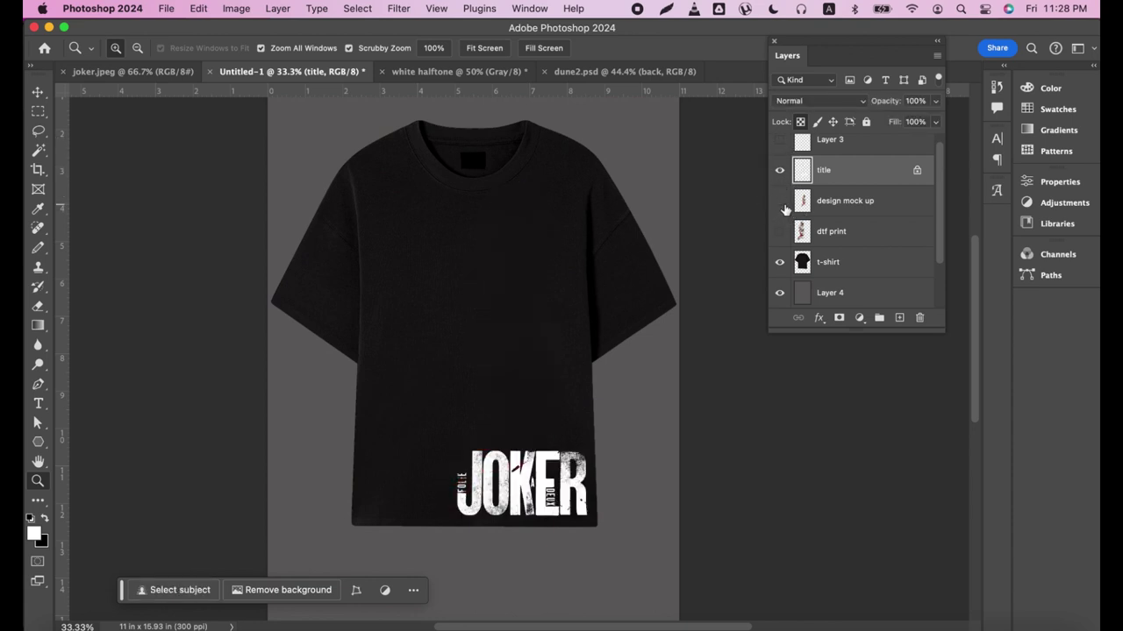
left_click(780, 202)
left_click(837, 265)
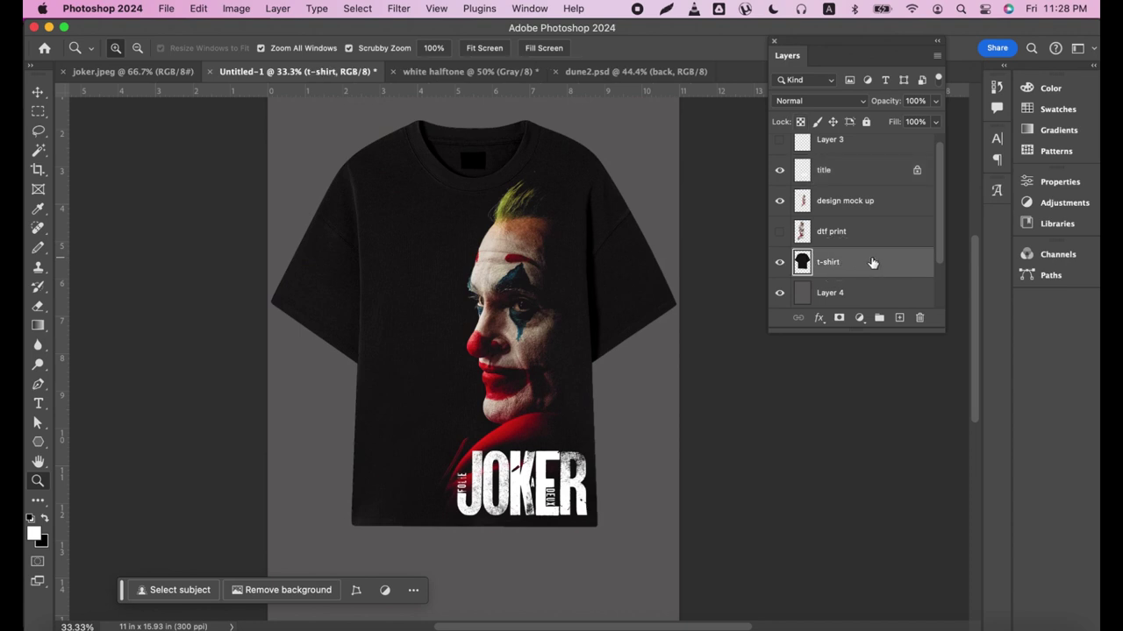
left_click_drag(858, 264, 859, 228)
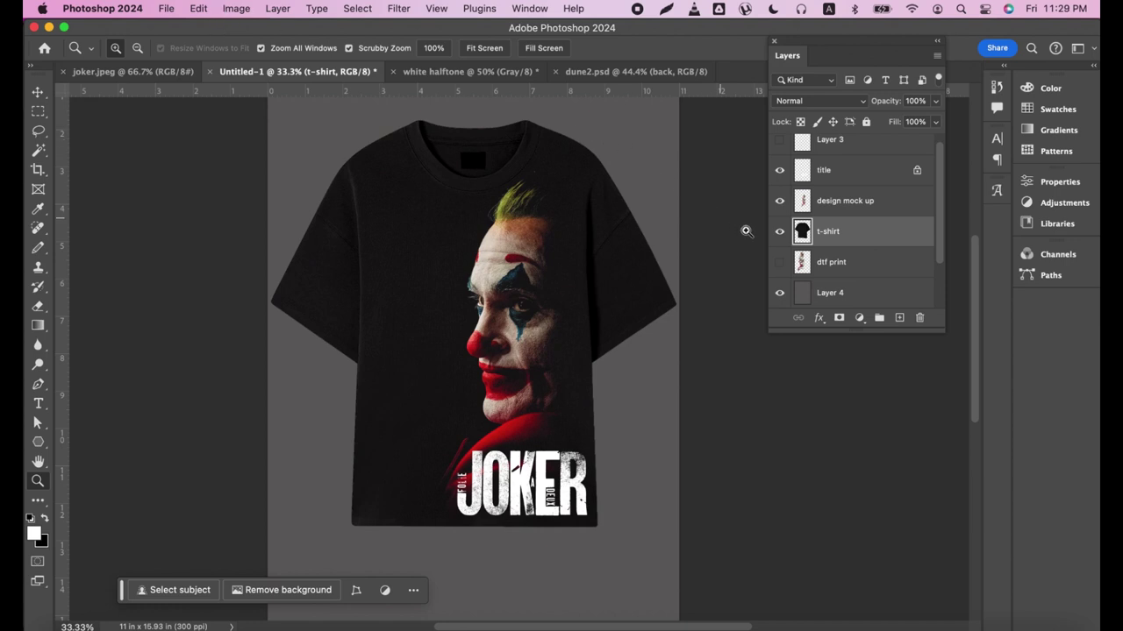
left_click(553, 337)
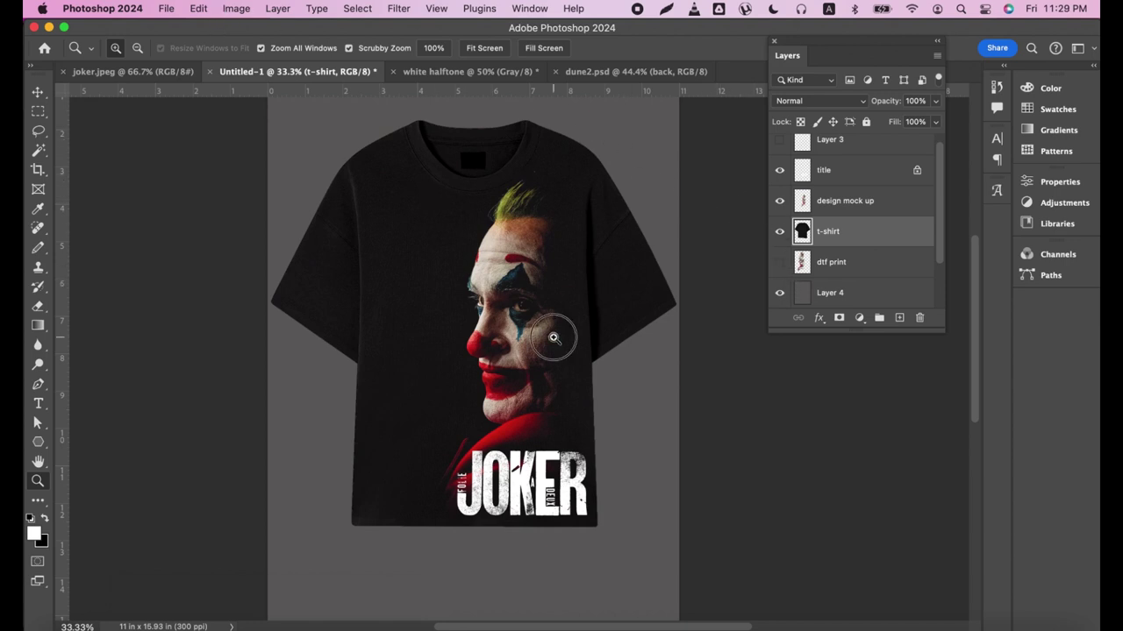
- Begin Save As to the computer, choosing the Halftone_ytuts_01 folder as destination
left_click(165, 8)
left_click(396, 202)
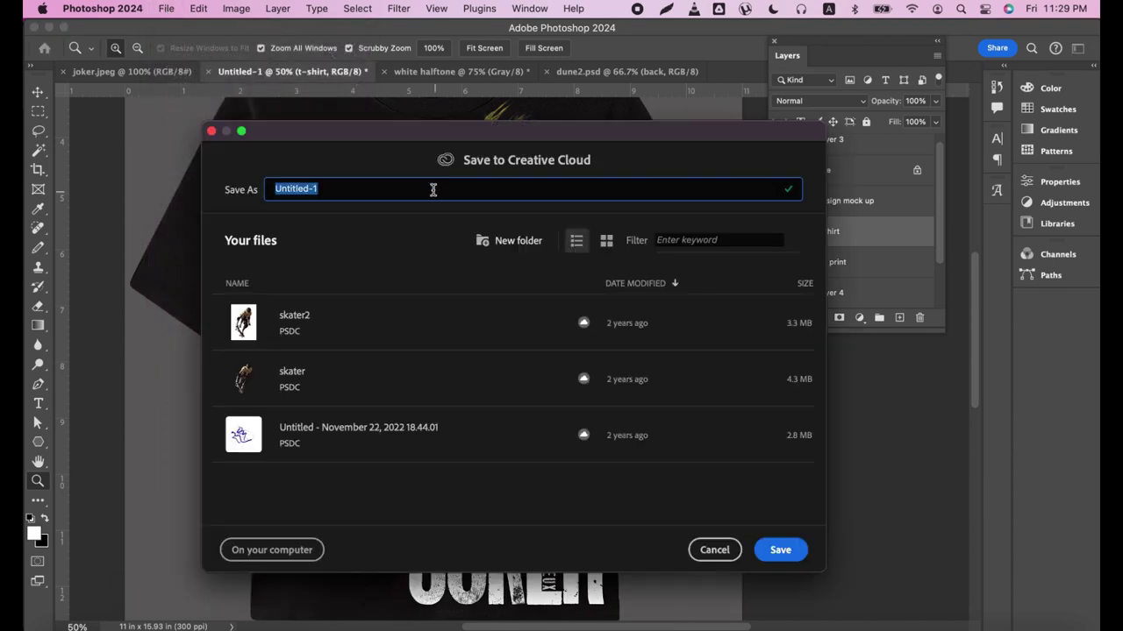
left_click(285, 550)
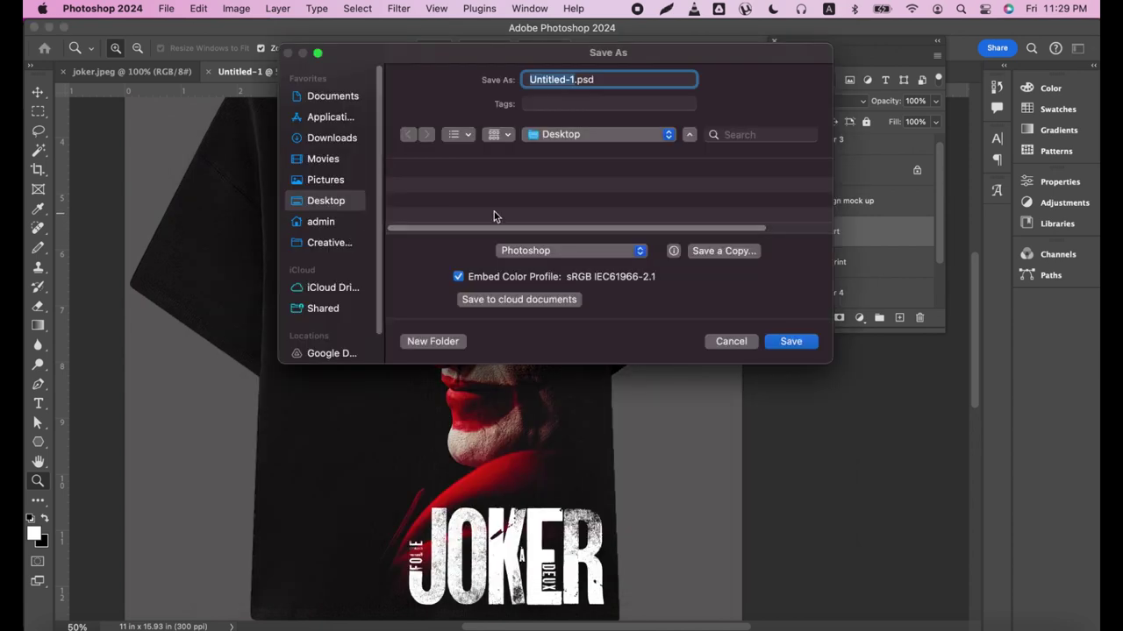
left_click(562, 137)
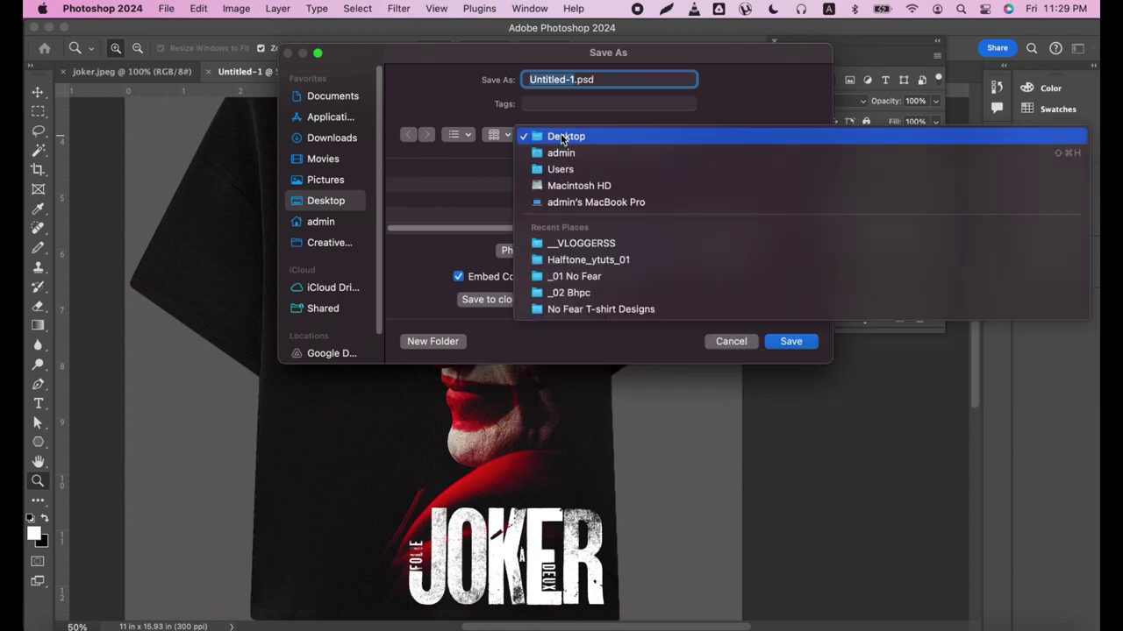
left_click(583, 260)
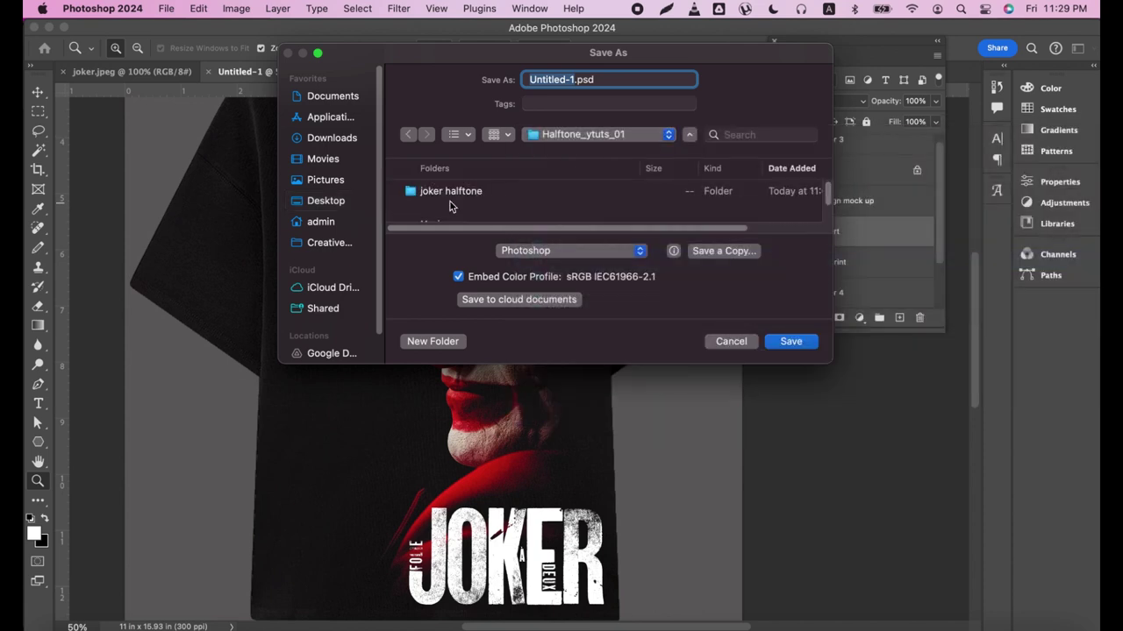
- Save the document as joker halftone.psd inside the joker halftone folder
double_click(450, 190)
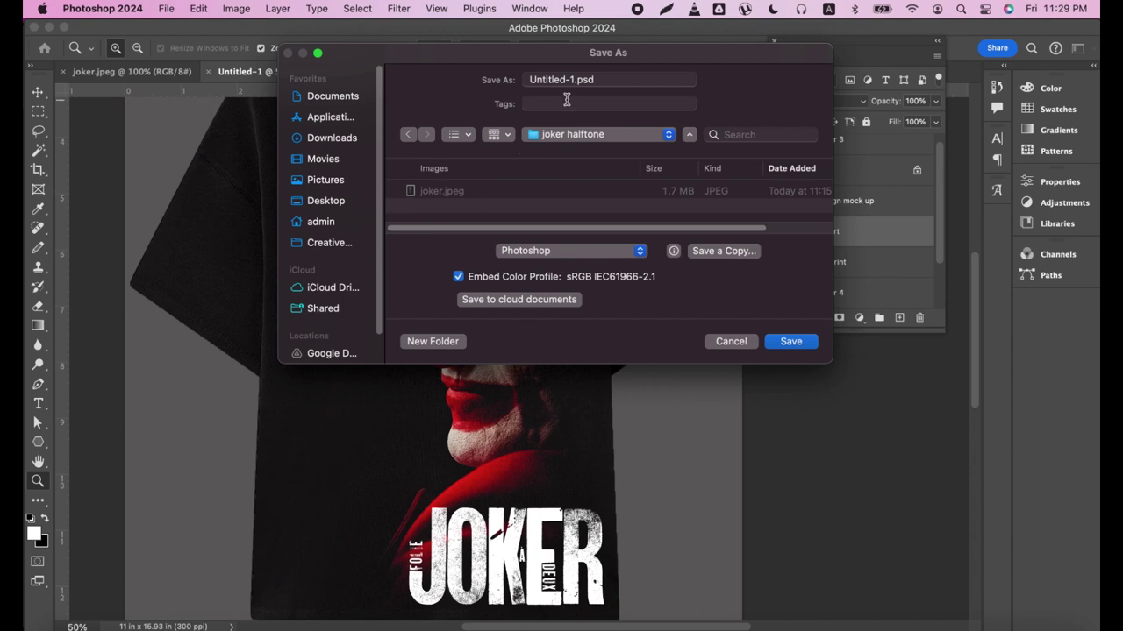
left_click_drag(605, 79, 483, 67)
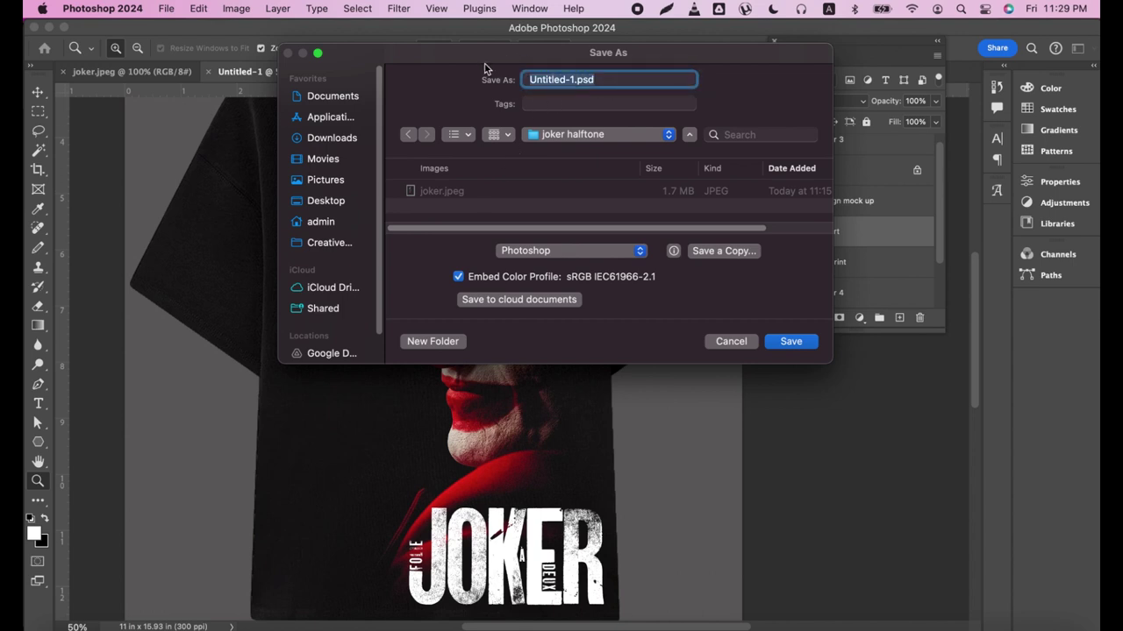
type("jkok")
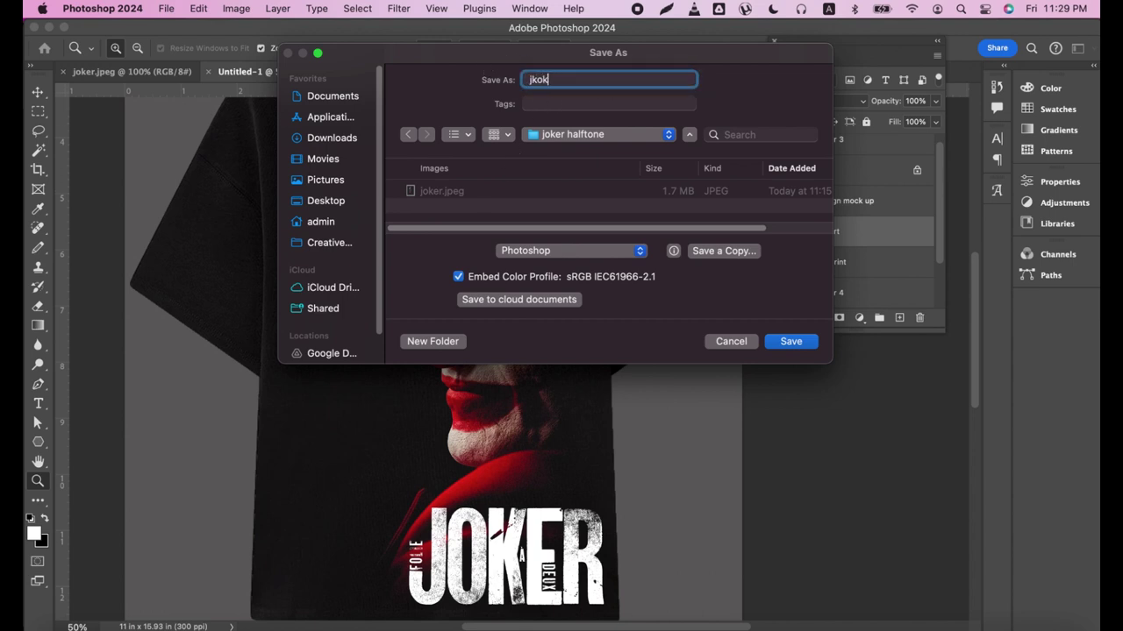
key("BackSpace")
key("BackSpace")
key("BackSpace")
type("j")
left_click(777, 342)
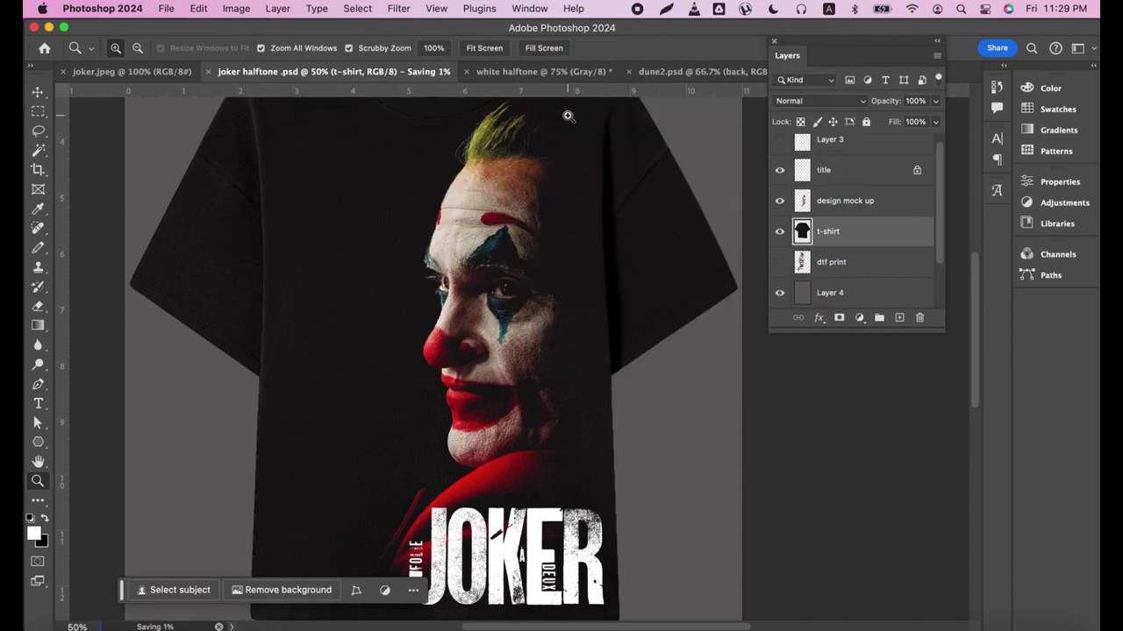
key("f")
key("f")
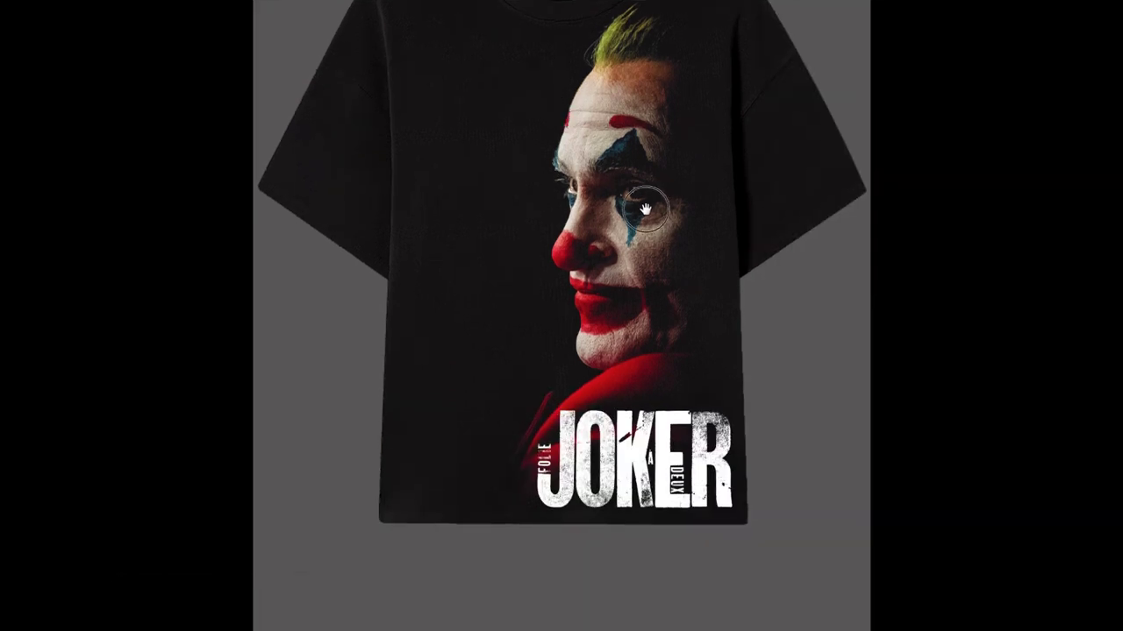
- Zoom in close on the Joker's eye and pan up over the forehead and green hair
left_click(677, 297)
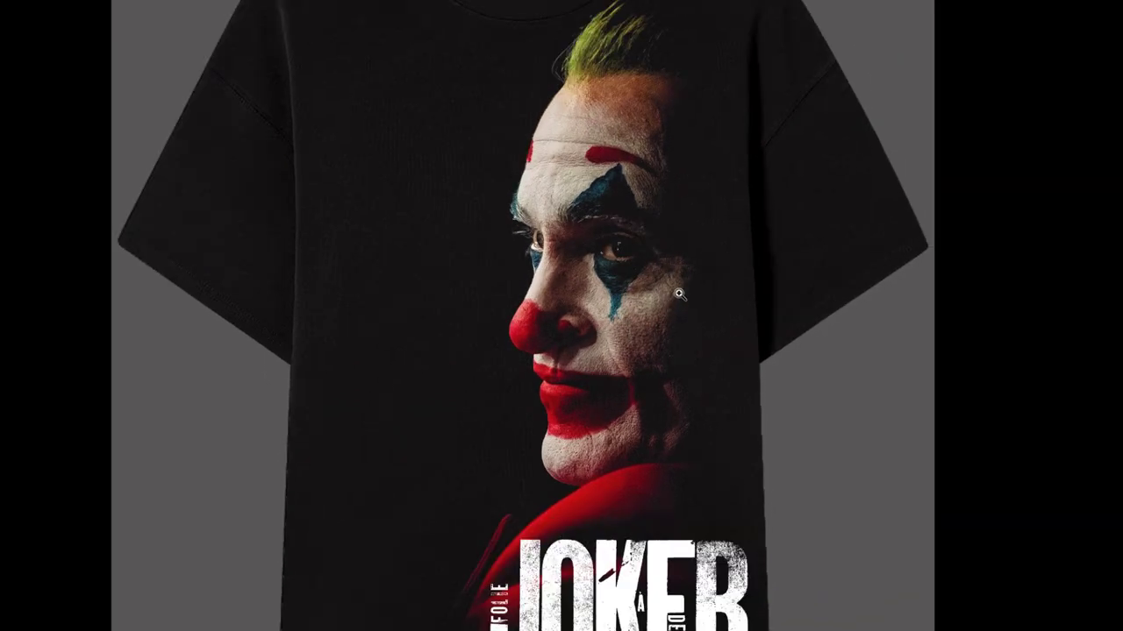
left_click(678, 295)
left_click(679, 289)
left_click(615, 263)
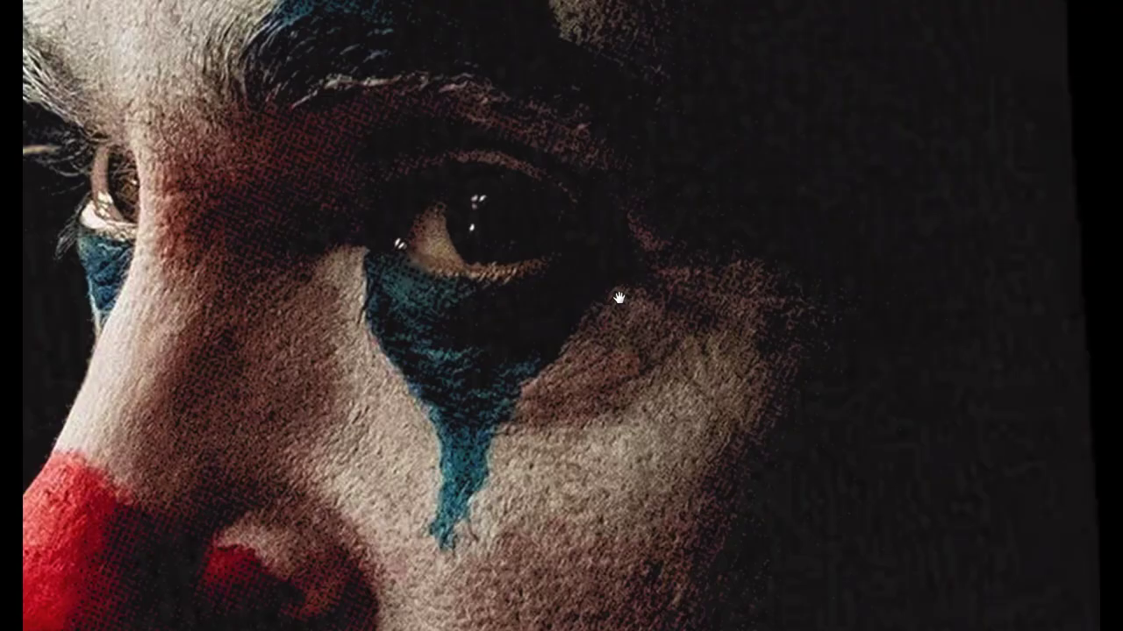
left_click_drag(618, 299, 507, 336)
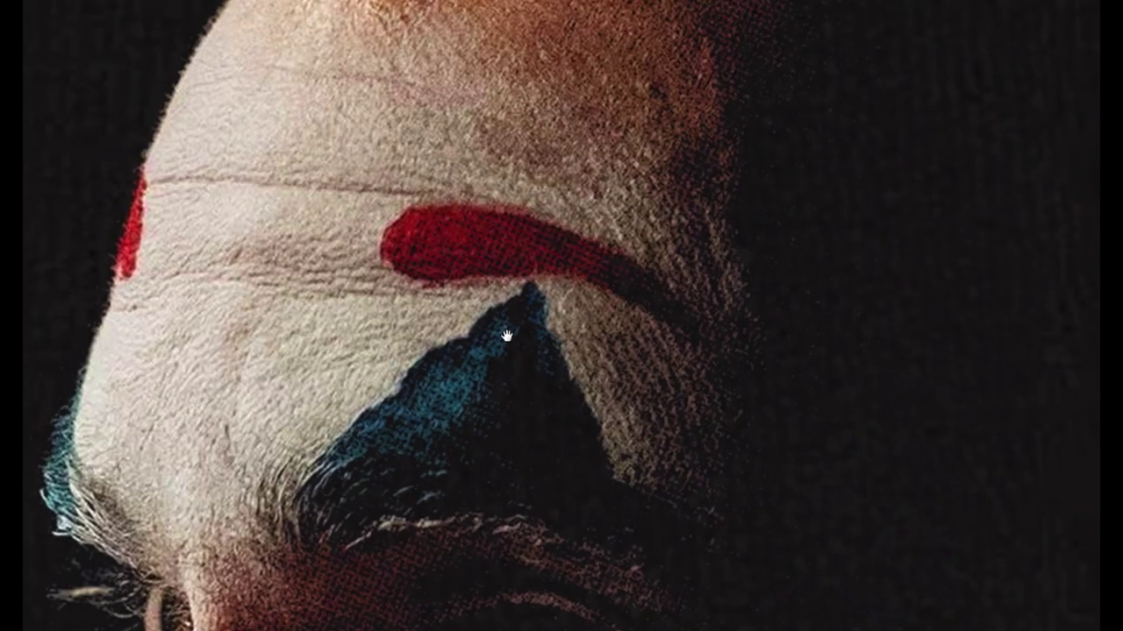
left_click_drag(606, 208, 524, 351)
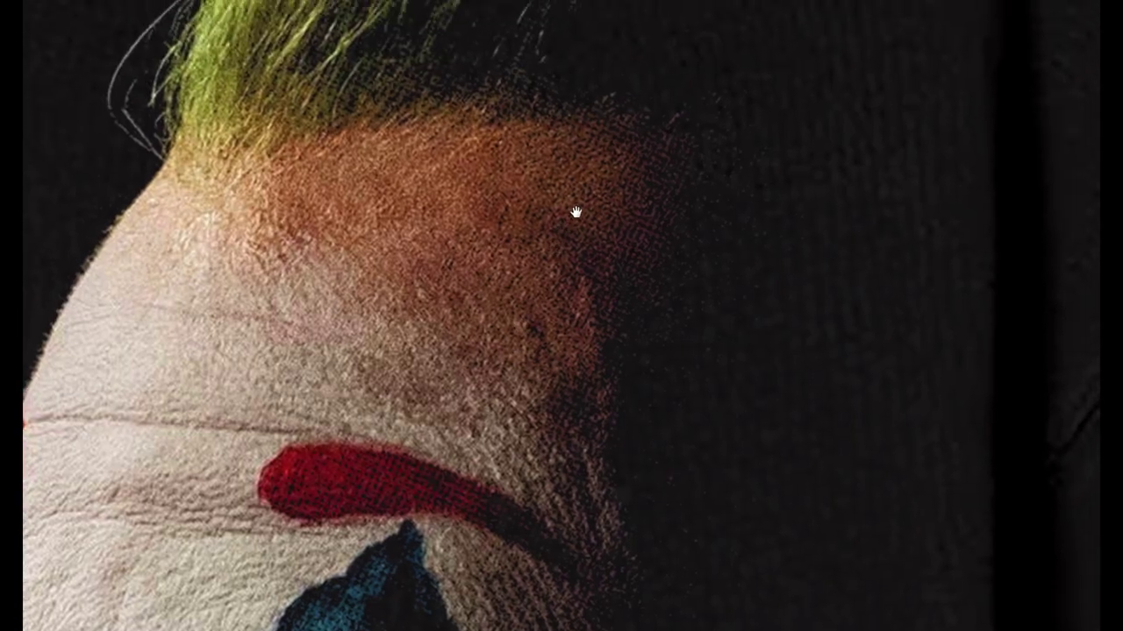
left_click_drag(576, 212, 556, 325)
left_click_drag(576, 243, 598, 151)
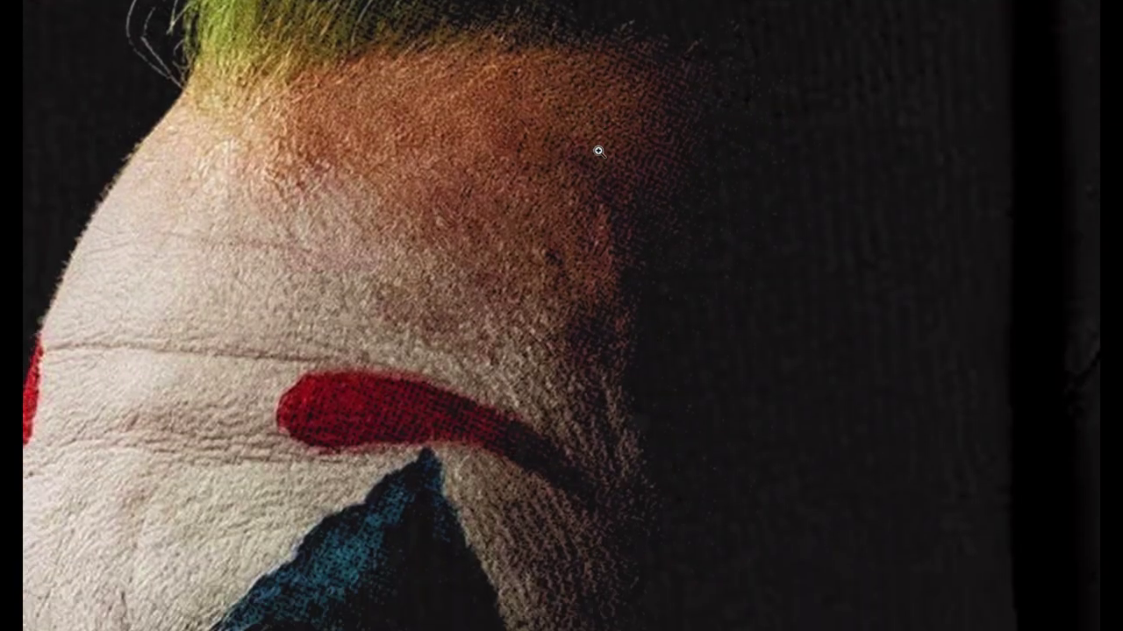
- Pan down to the chin and JOKER title, then return to zoom in on the eye
scroll(562, 251, "down", 2)
scroll(561, 251, "down", 2)
scroll(561, 253, "down", 2)
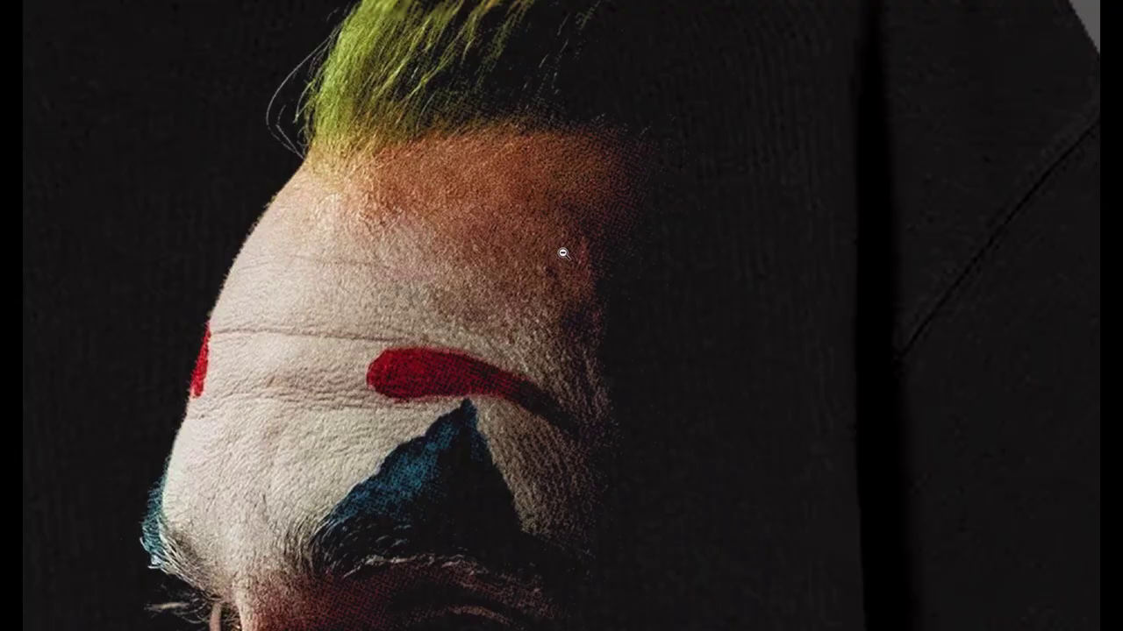
scroll(562, 253, "down", 2)
left_click_drag(568, 347, 584, 143)
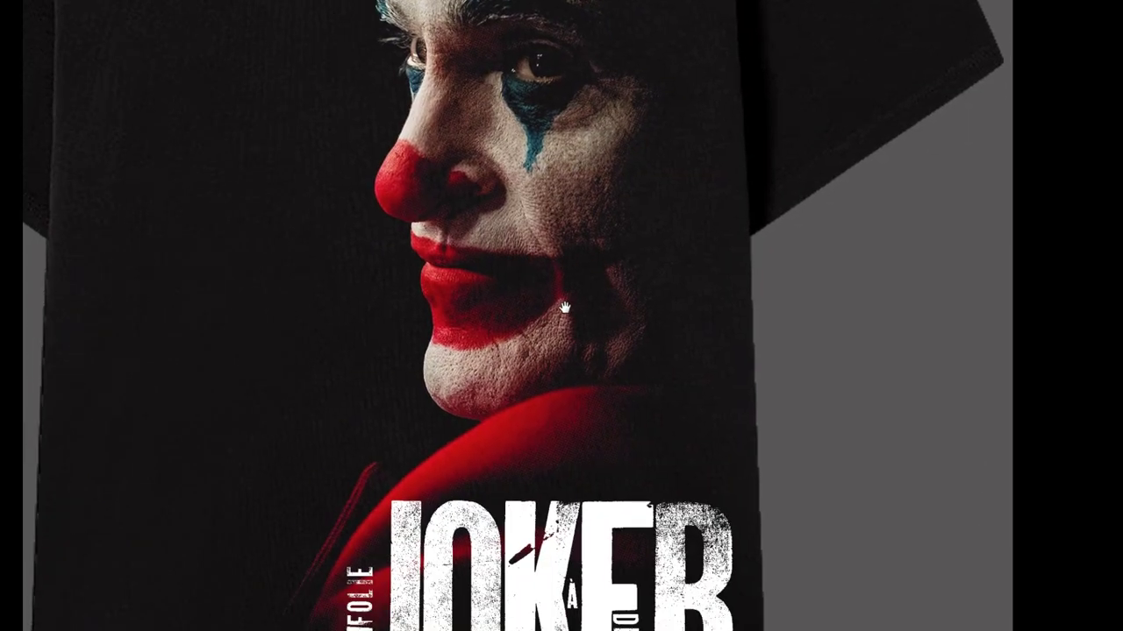
left_click_drag(582, 325, 580, 132)
left_click_drag(571, 212, 579, 386)
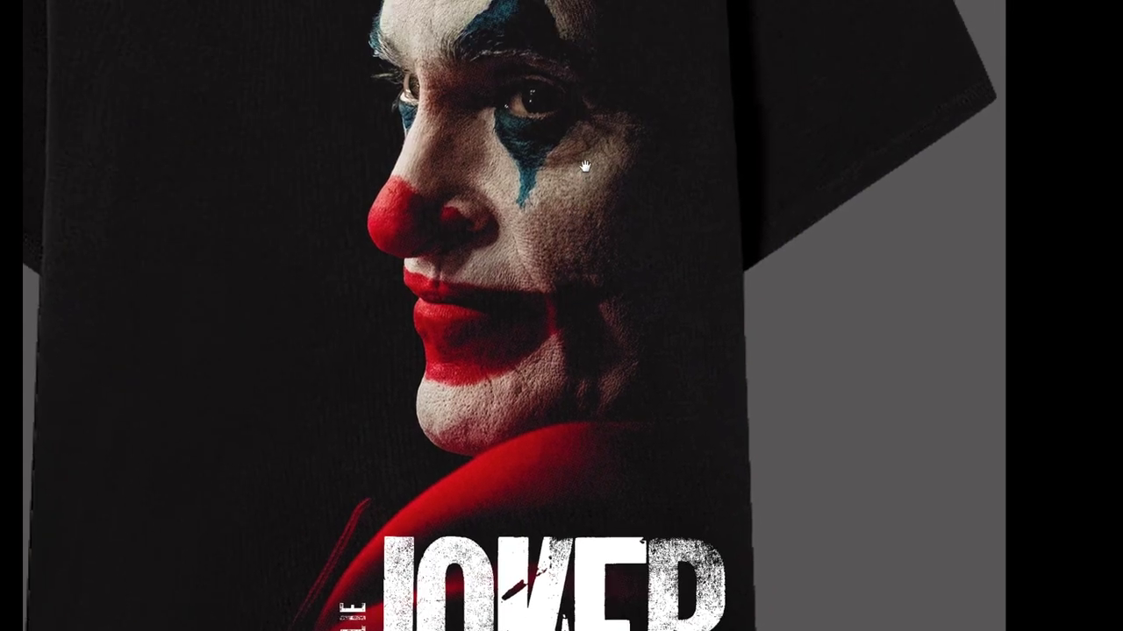
scroll(571, 146, "down", 1)
scroll(571, 146, "down", 1)
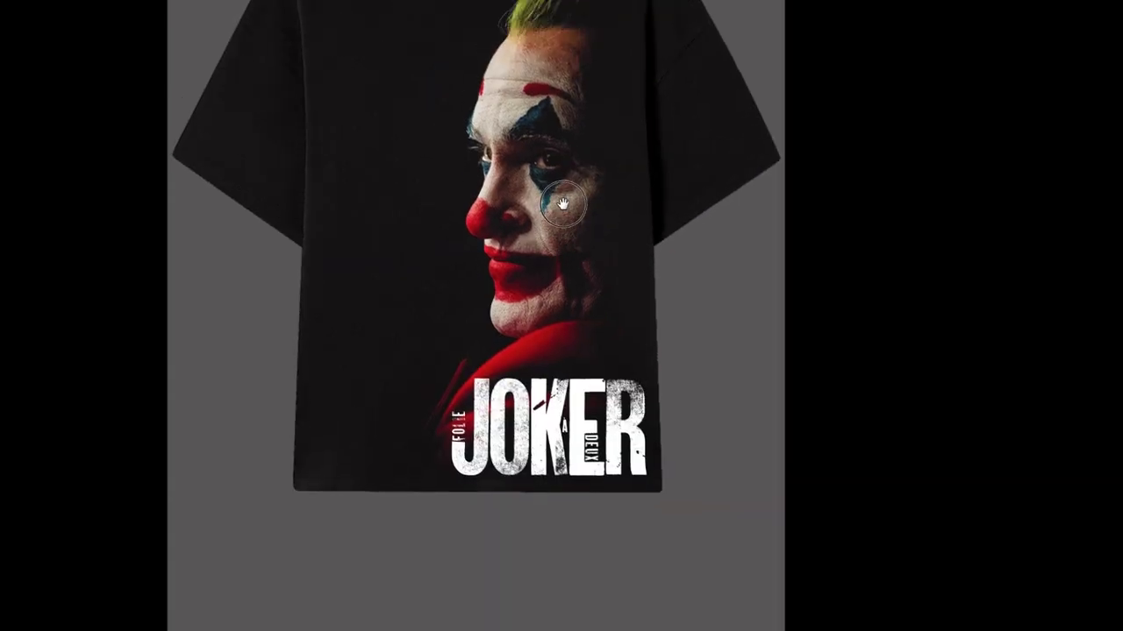
scroll(566, 204, "up", 1)
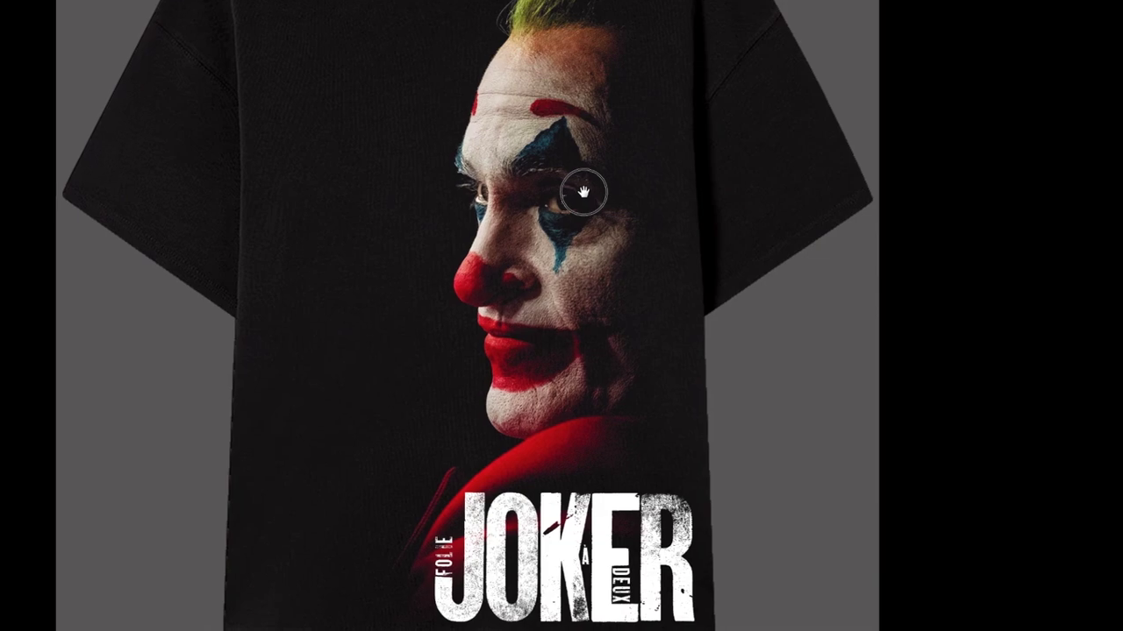
scroll(584, 189, "up", 2)
left_click(584, 189)
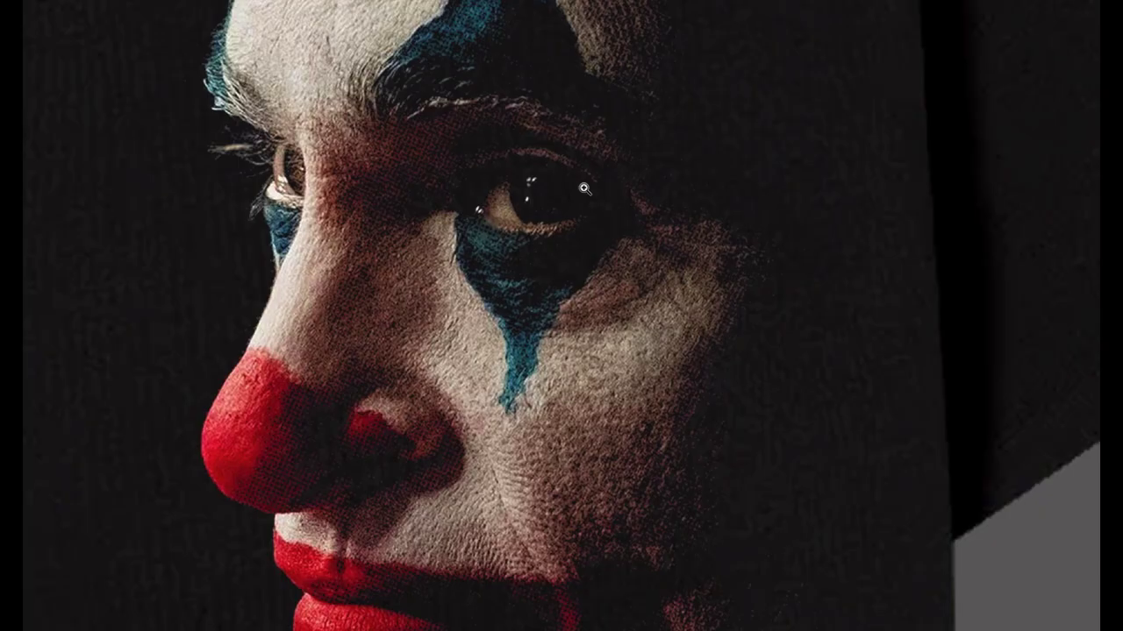
left_click_drag(622, 191, 637, 192)
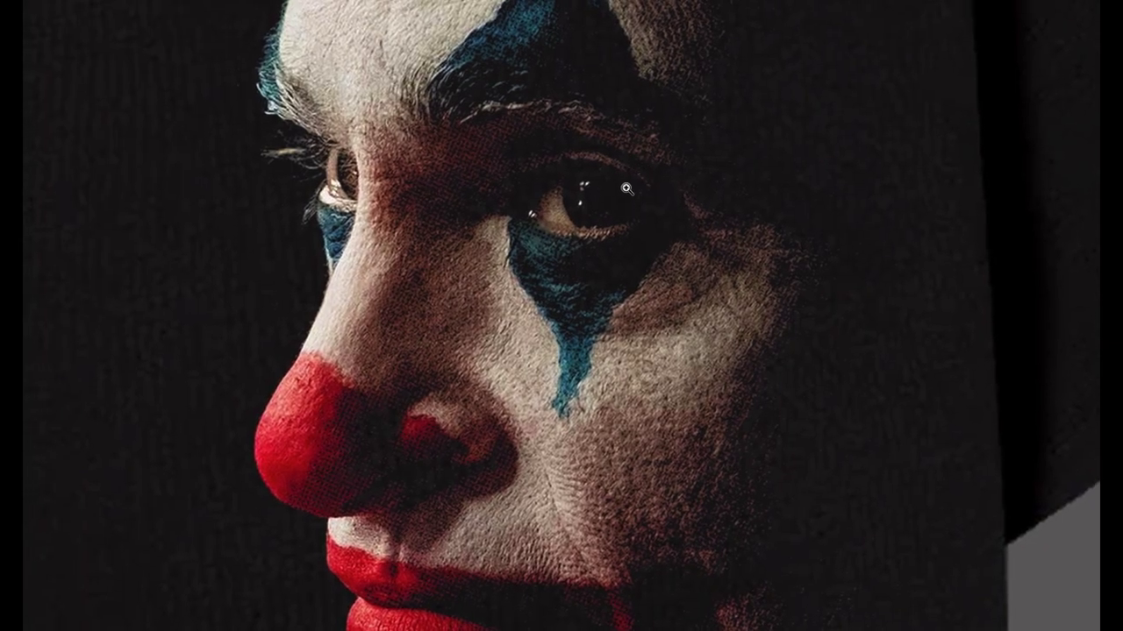